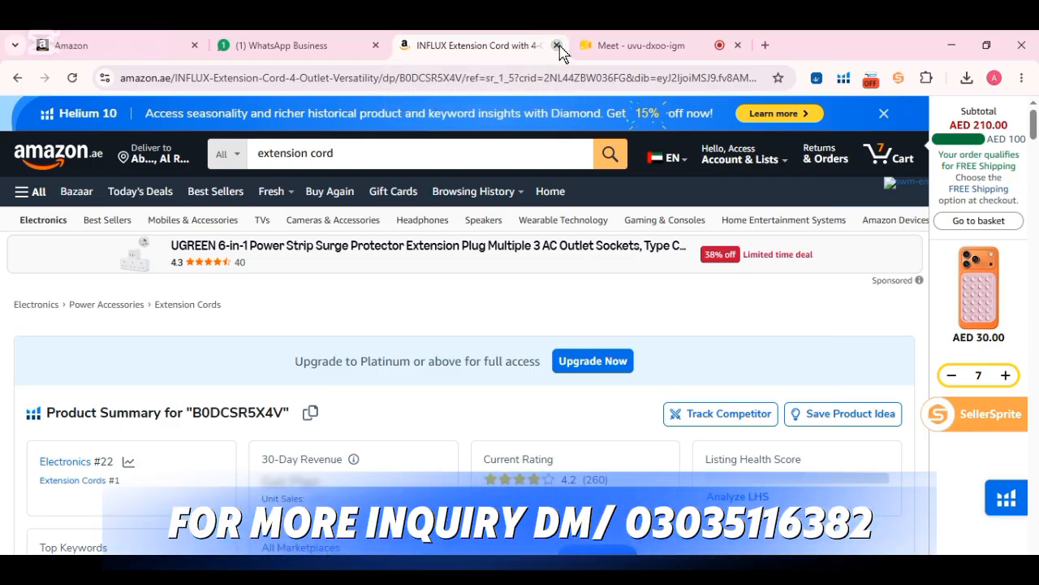
- Close the extension cord product page and switch to the Amazon Seller Central home page
{"action": "left_click", "coordinate": [558, 46]}
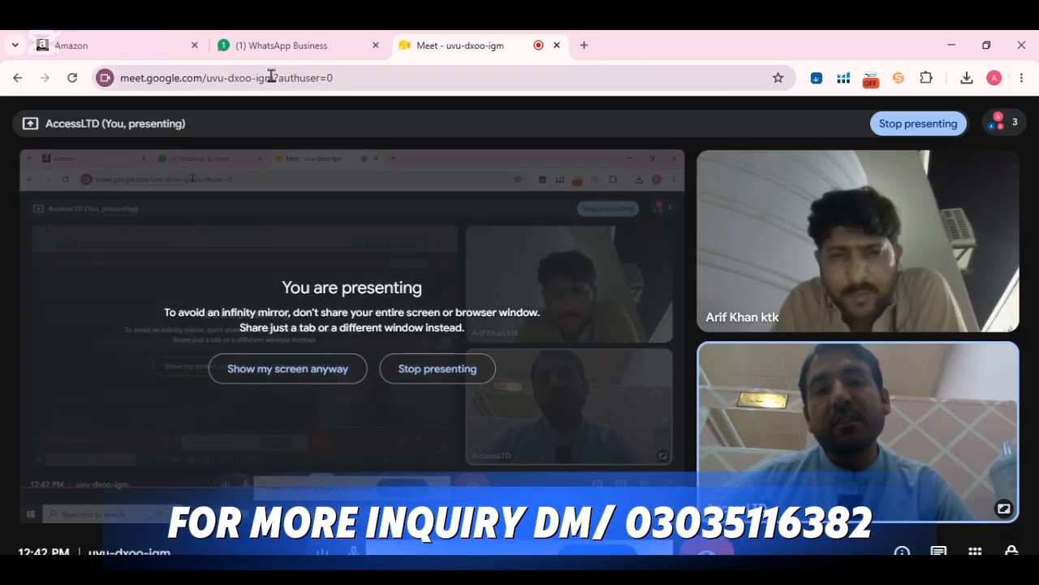
{"action": "left_click", "coordinate": [159, 53]}
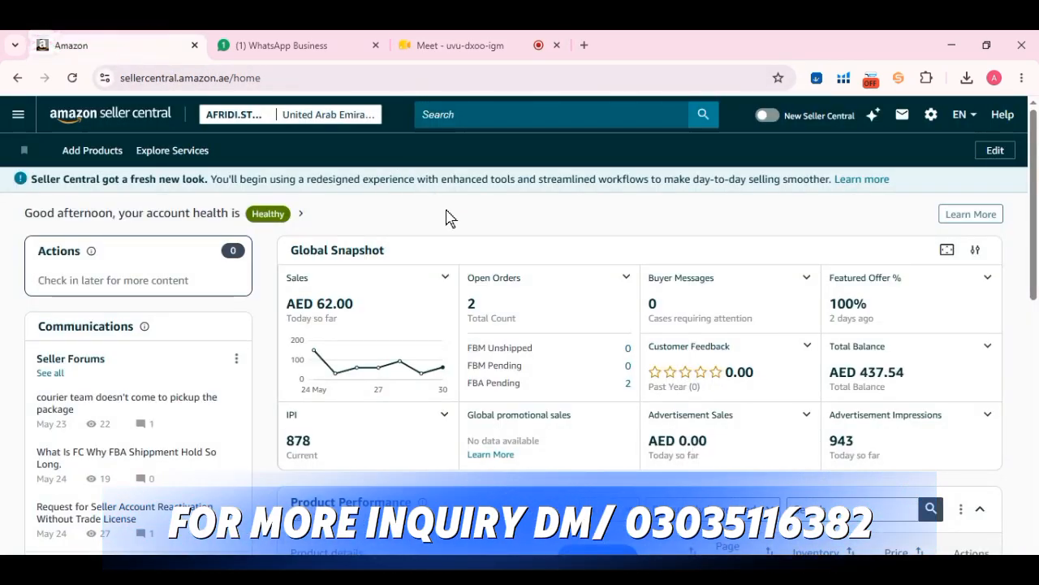
{"action": "scroll", "coordinate": [445, 217], "scroll_direction": "down", "scroll_amount": 1}
{"action": "scroll", "coordinate": [446, 216], "scroll_direction": "up", "scroll_amount": 1}
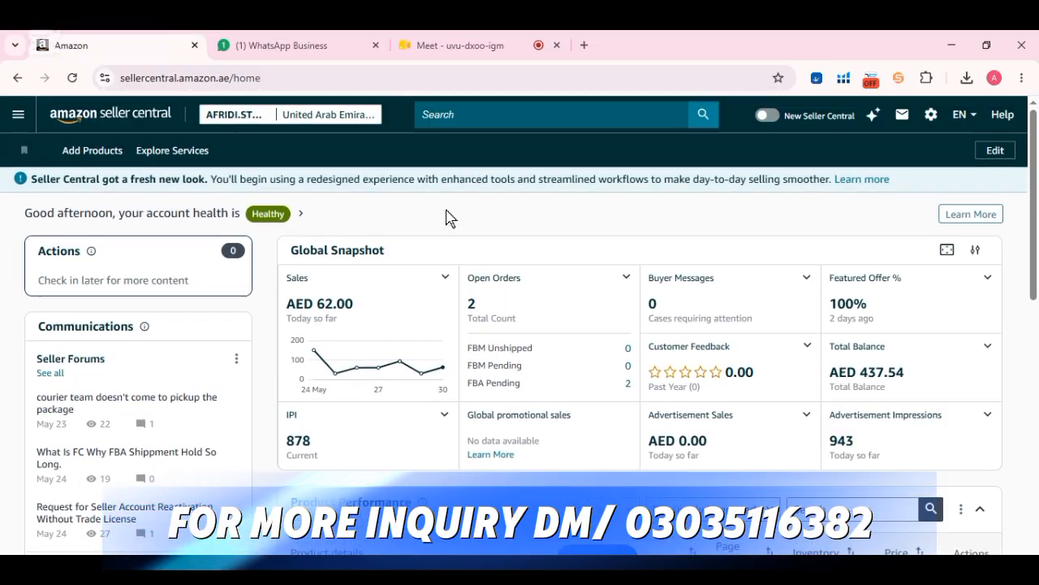
- Open Campaign Manager from the advertising section of Seller Central
{"action": "left_click", "coordinate": [20, 116]}
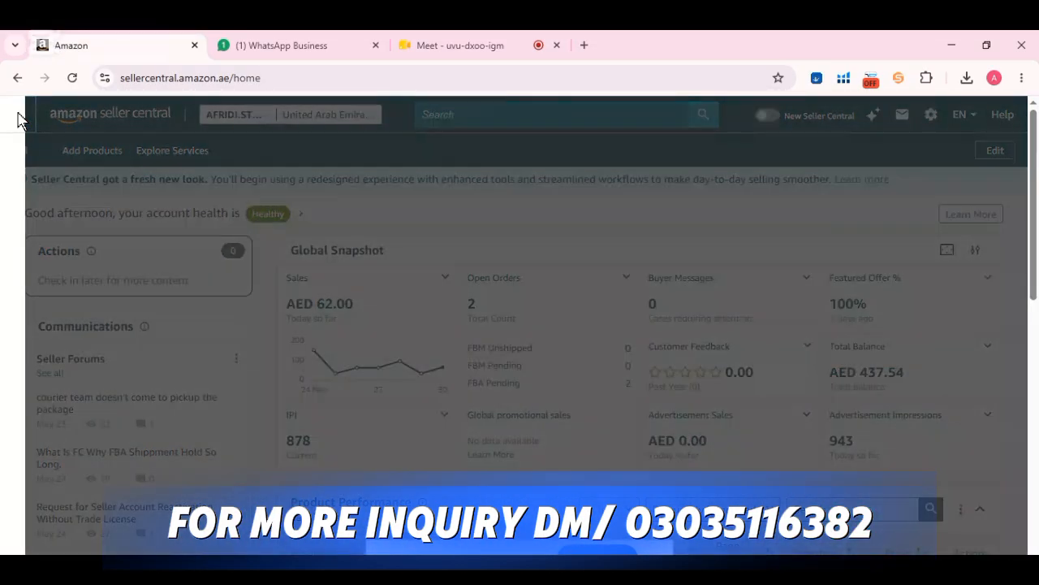
{"action": "mouse_move", "coordinate": [43, 275]}
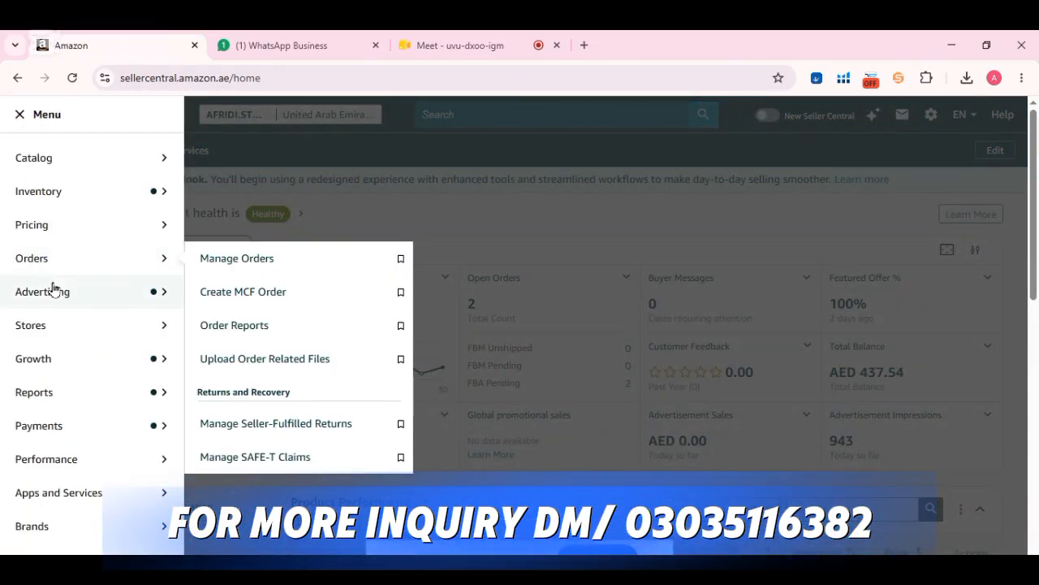
{"action": "mouse_move", "coordinate": [55, 294]}
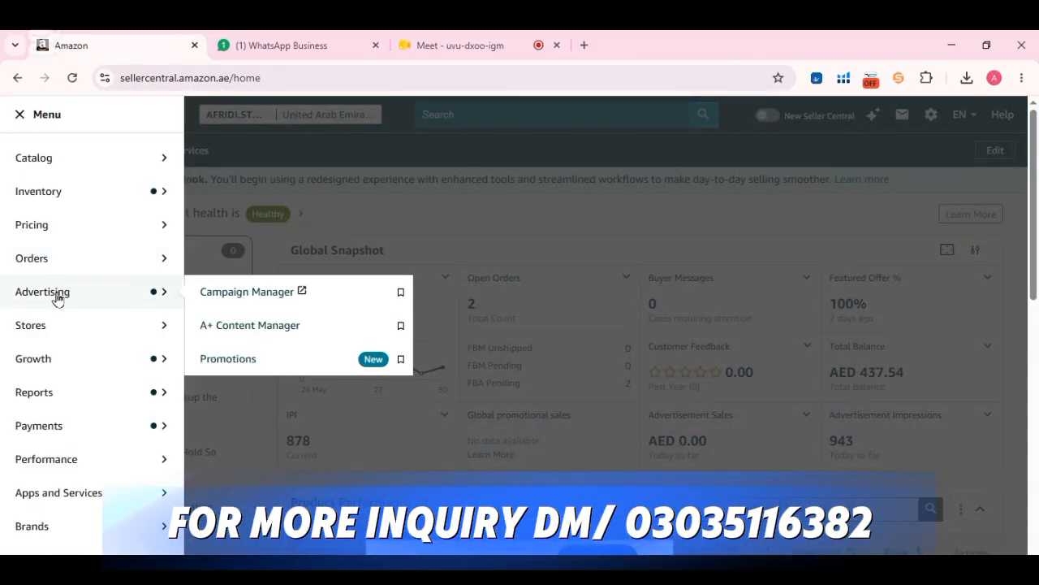
{"action": "left_click", "coordinate": [273, 293]}
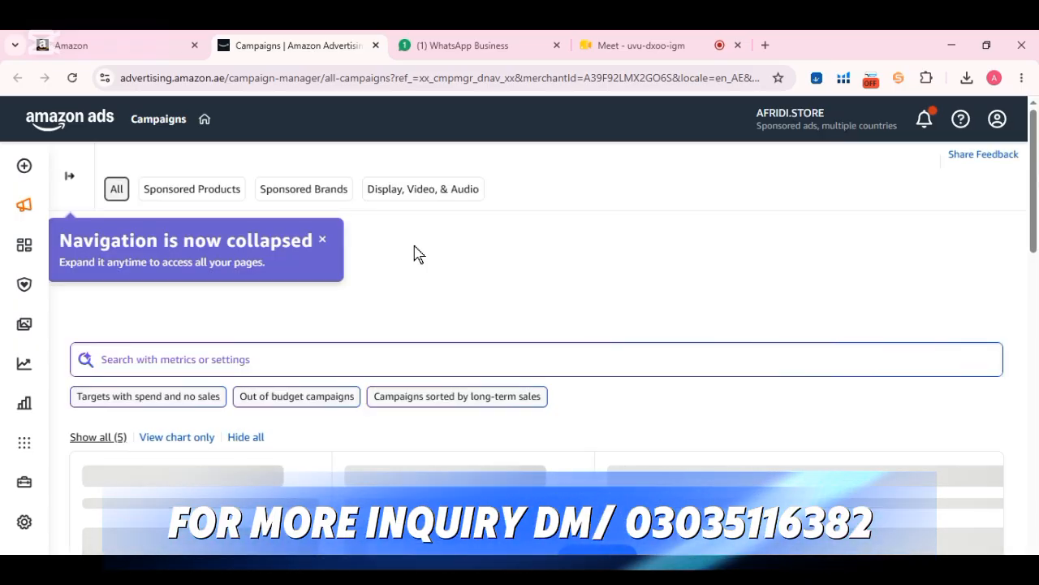
- Examine the Campaign Manager overview, including the summary metrics, budget and sales recommendations, and the list of campaigns
{"action": "scroll", "coordinate": [414, 254], "scroll_direction": "down", "scroll_amount": 3}
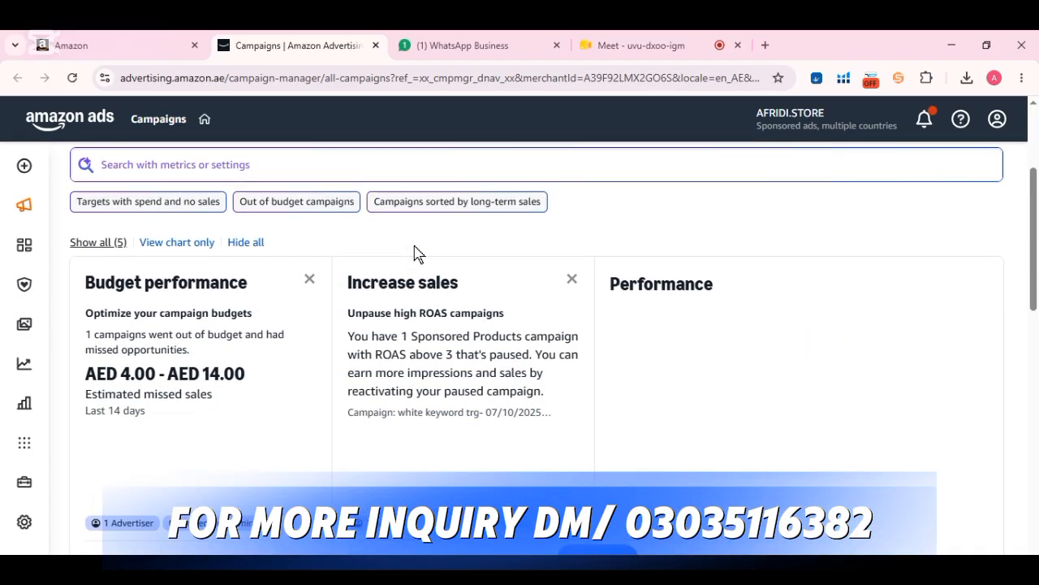
{"action": "scroll", "coordinate": [414, 253], "scroll_direction": "down", "scroll_amount": 3}
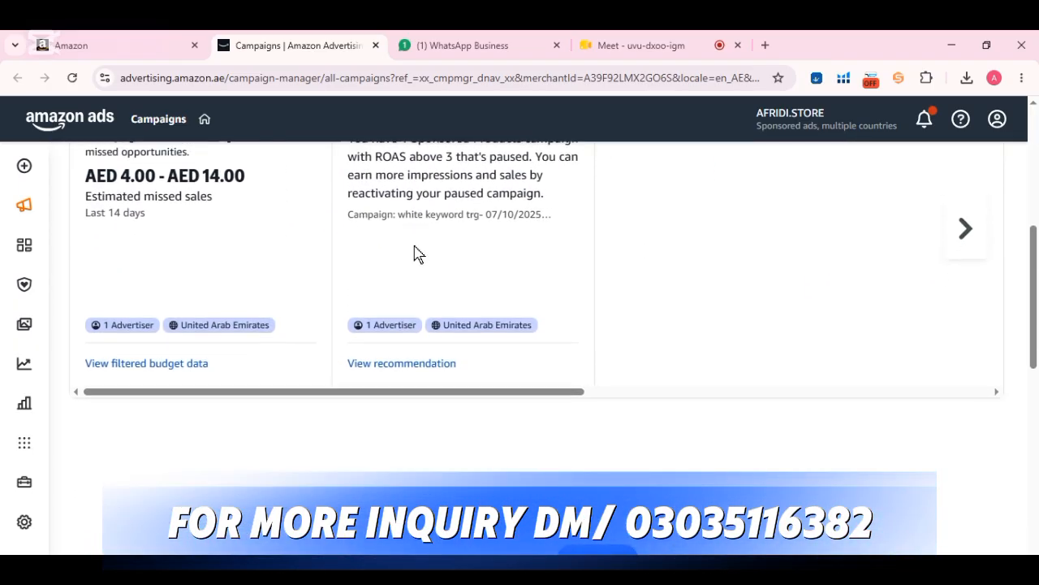
{"action": "scroll", "coordinate": [414, 253], "scroll_direction": "up", "scroll_amount": 6}
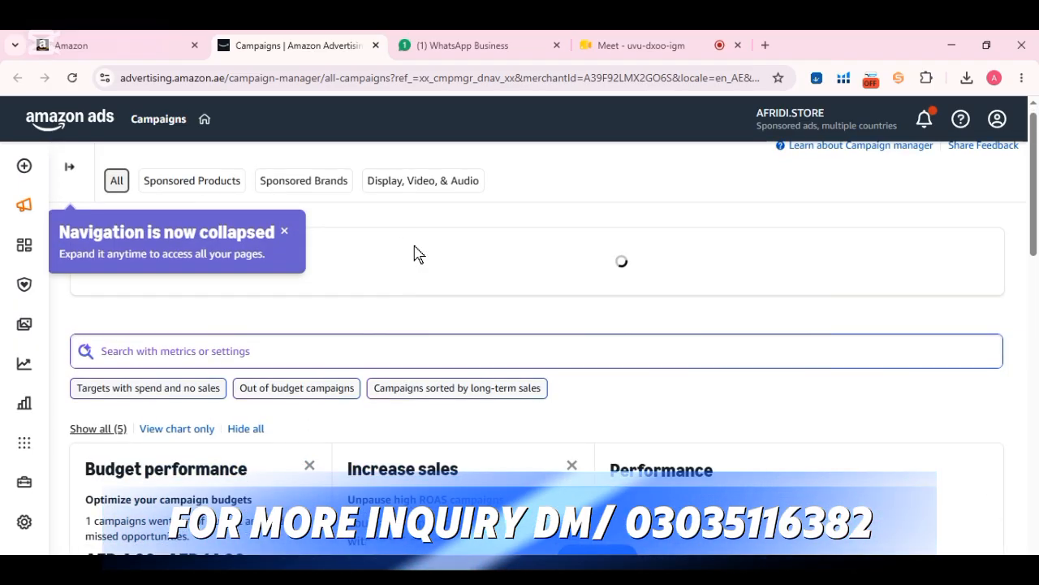
{"action": "scroll", "coordinate": [414, 253], "scroll_direction": "down", "scroll_amount": 2}
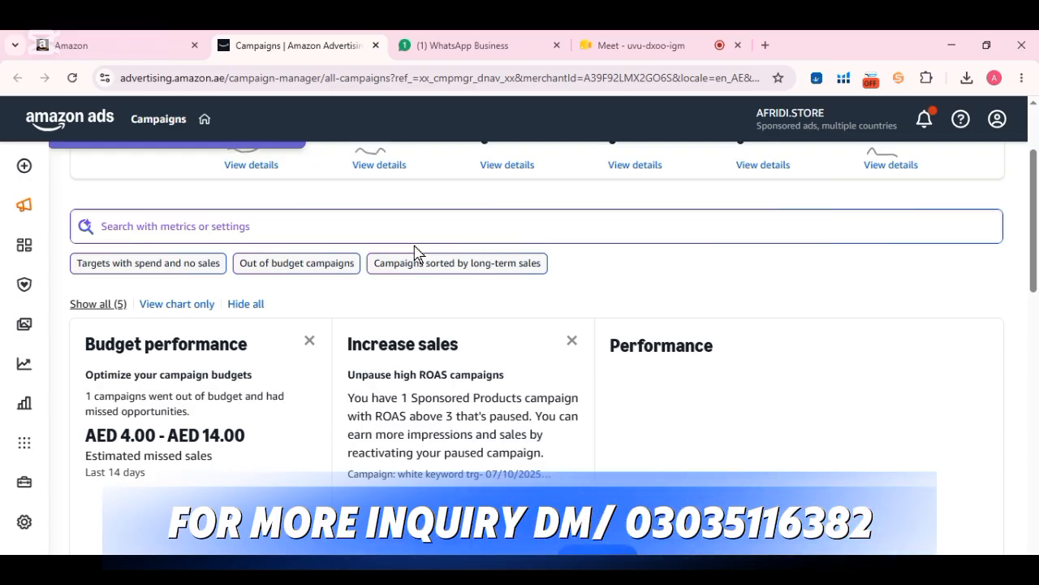
{"action": "scroll", "coordinate": [414, 253], "scroll_direction": "down", "scroll_amount": 1}
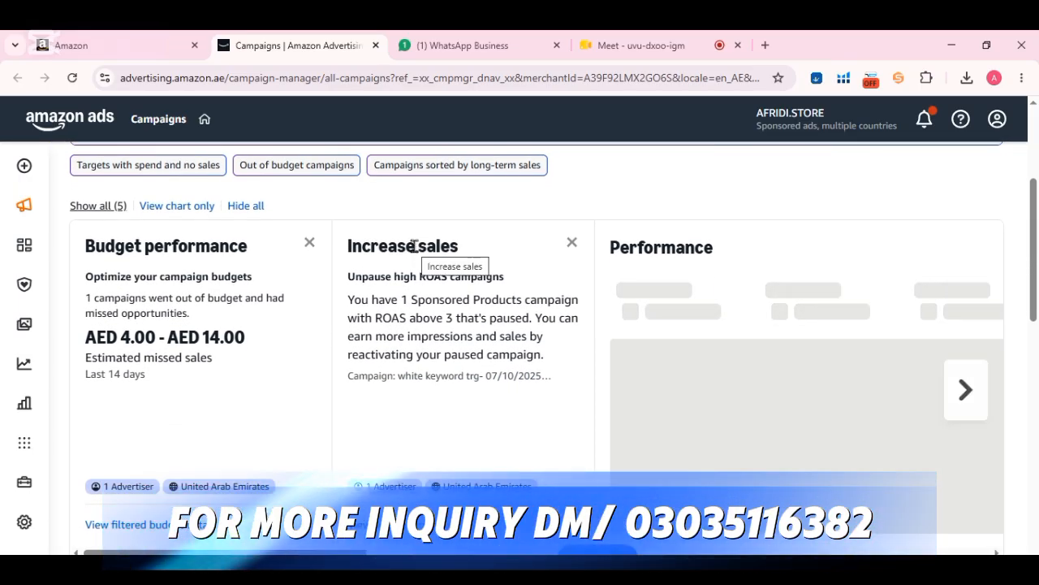
{"action": "scroll", "coordinate": [414, 245], "scroll_direction": "down", "scroll_amount": 2}
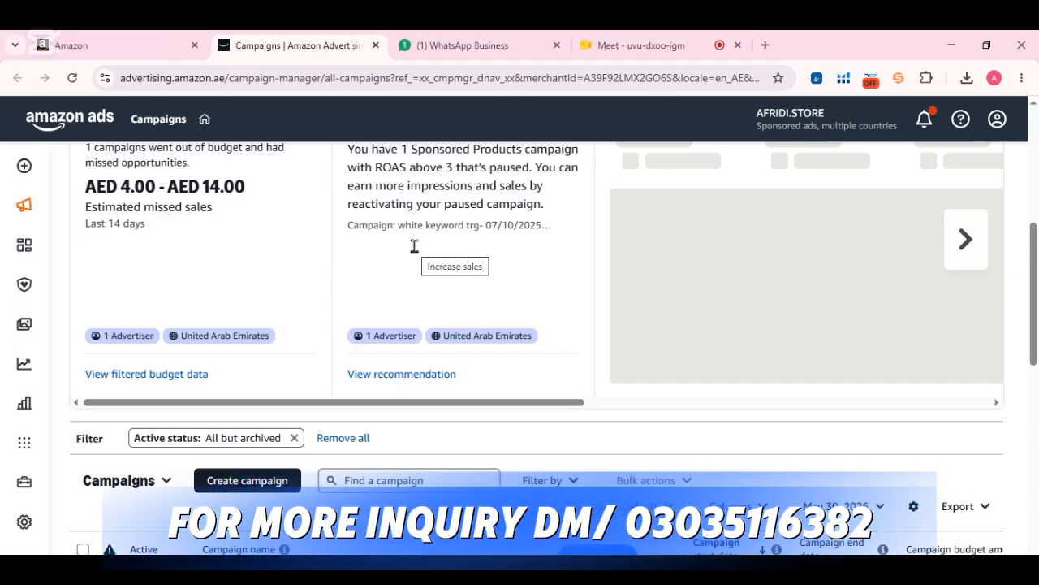
{"action": "scroll", "coordinate": [569, 277], "scroll_direction": "down", "scroll_amount": 6}
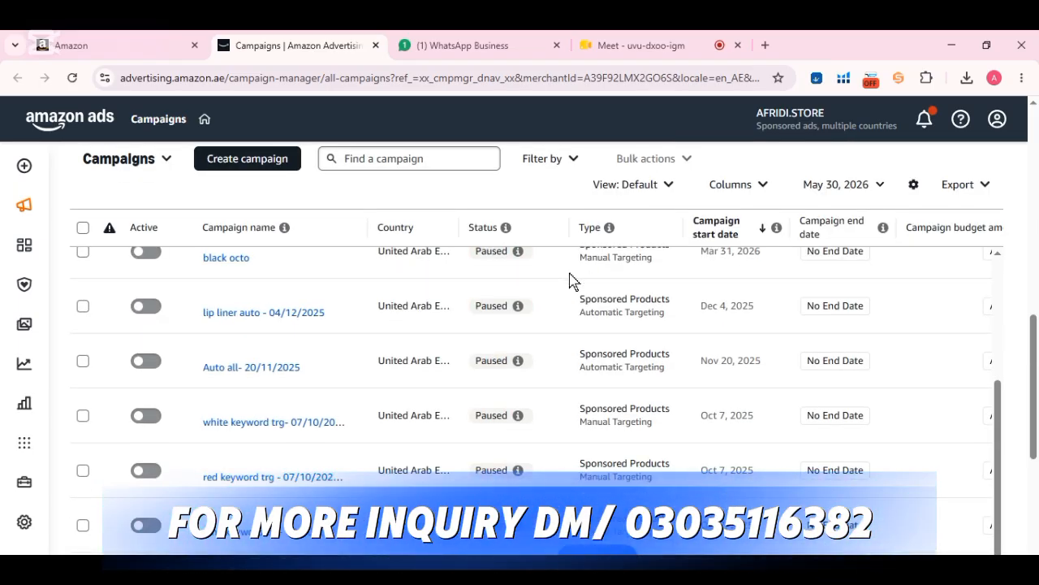
{"action": "scroll", "coordinate": [571, 281], "scroll_direction": "up", "scroll_amount": 10}
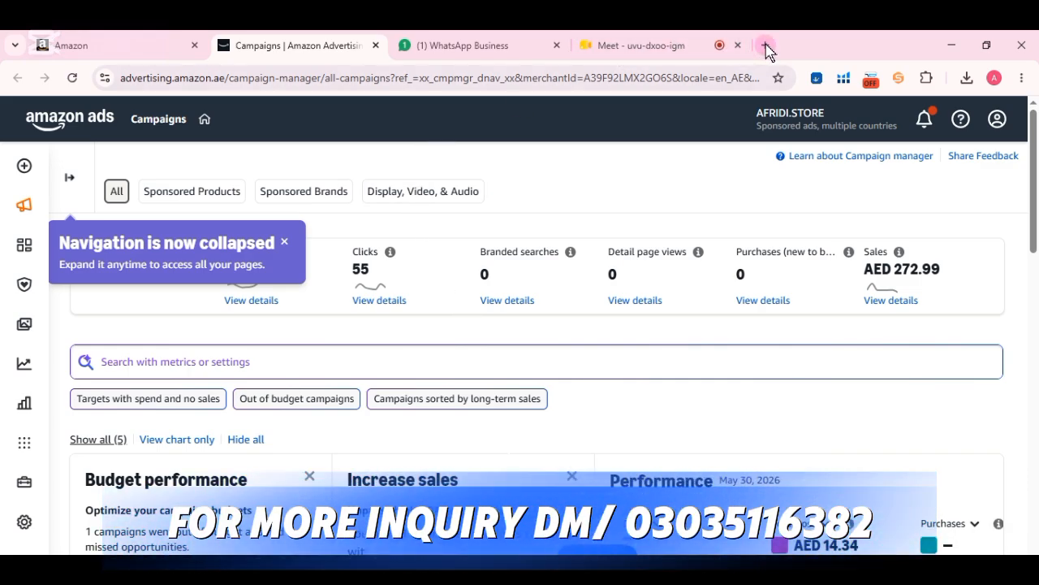
{"action": "scroll", "coordinate": [551, 327], "scroll_direction": "down", "scroll_amount": 4}
{"action": "scroll", "coordinate": [552, 328], "scroll_direction": "up", "scroll_amount": 4}
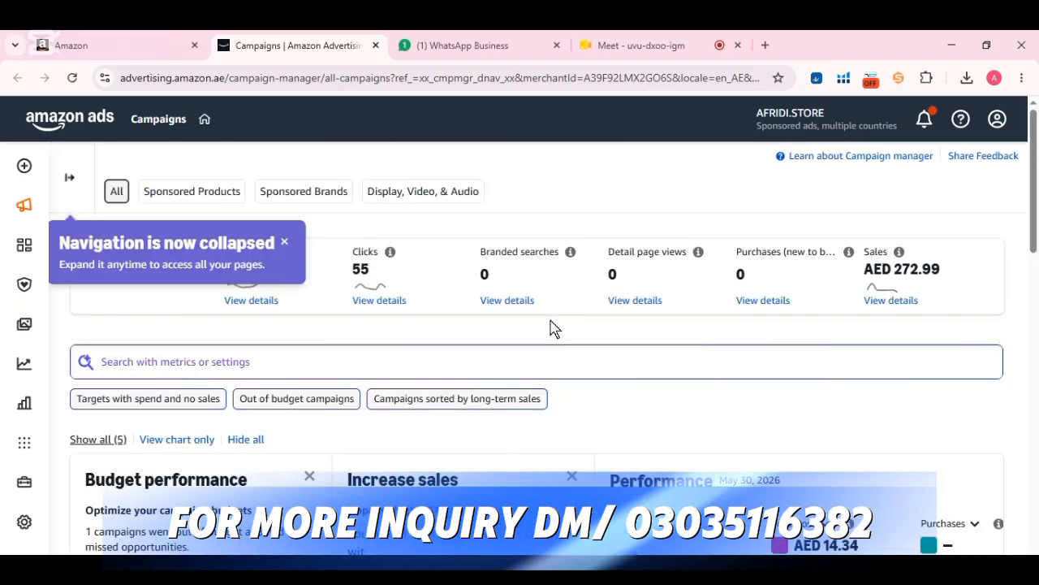
- Open Amazon.ae in a new browser tab and search the store for "wooden spoon"
{"action": "left_click", "coordinate": [765, 45]}
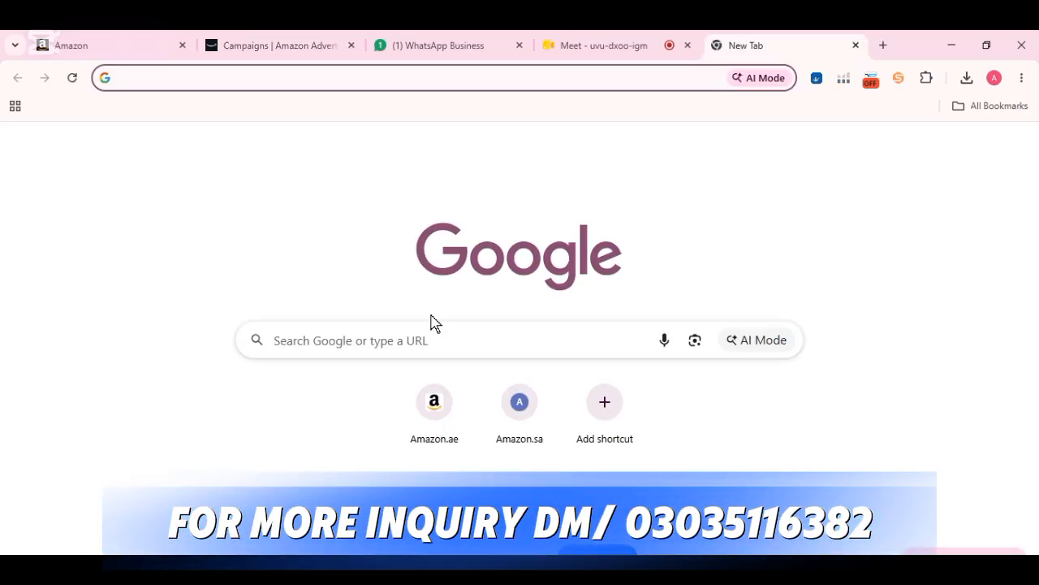
{"action": "left_click", "coordinate": [439, 415]}
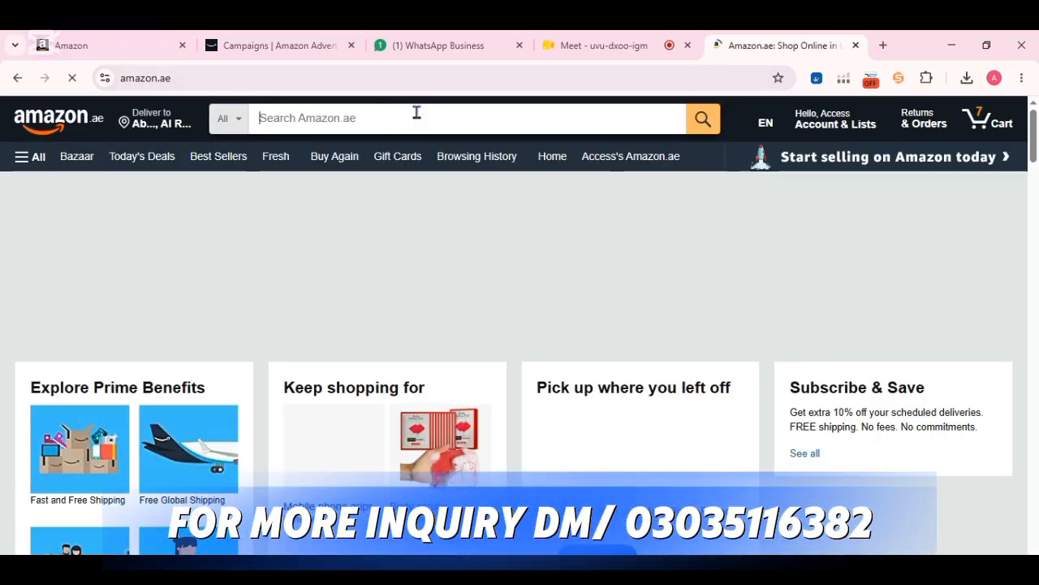
{"action": "type", "text": "sp"}
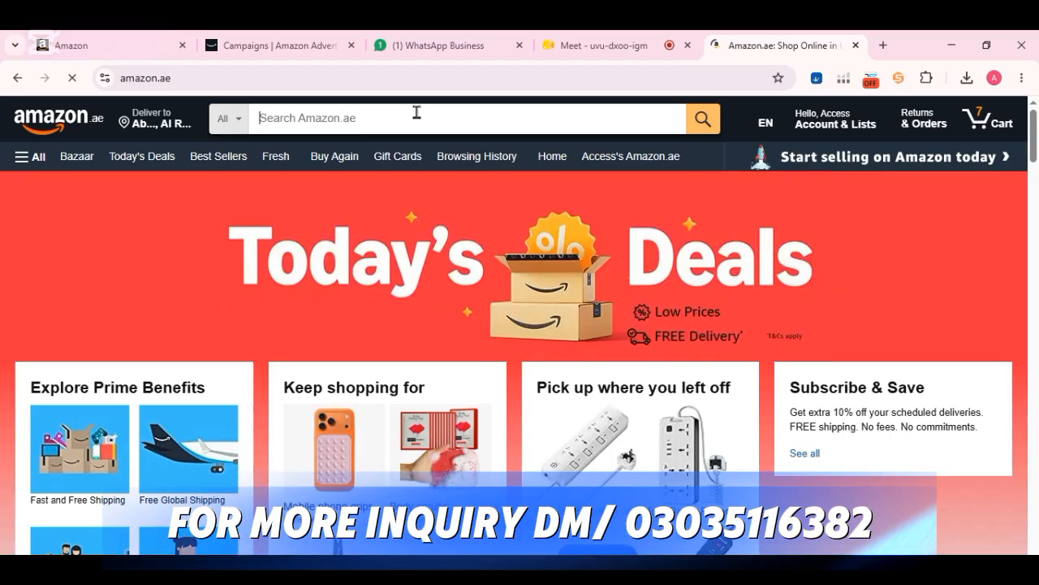
{"action": "type", "text": "wood"}
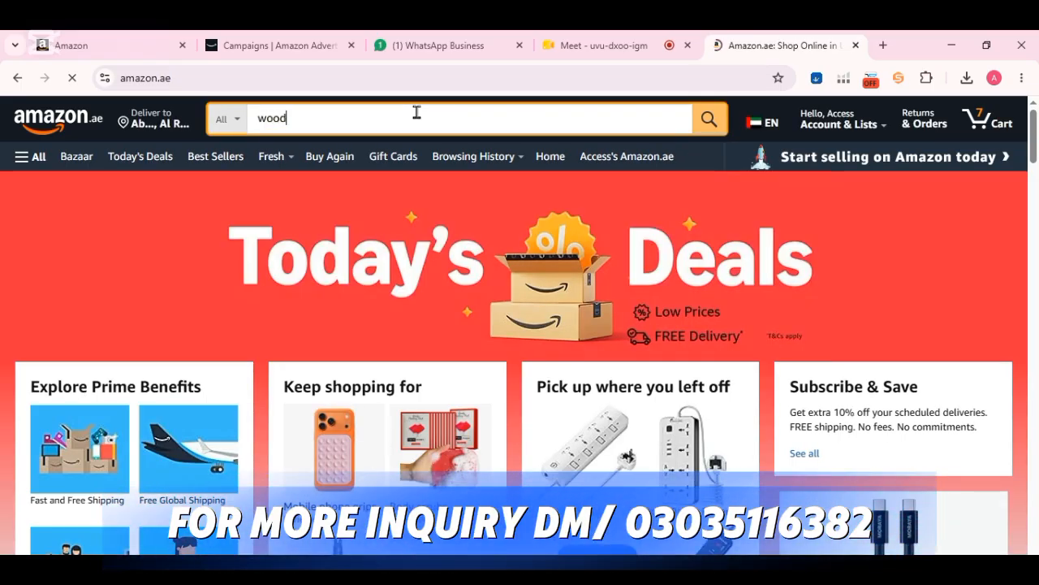
{"action": "type", "text": "en spoo"}
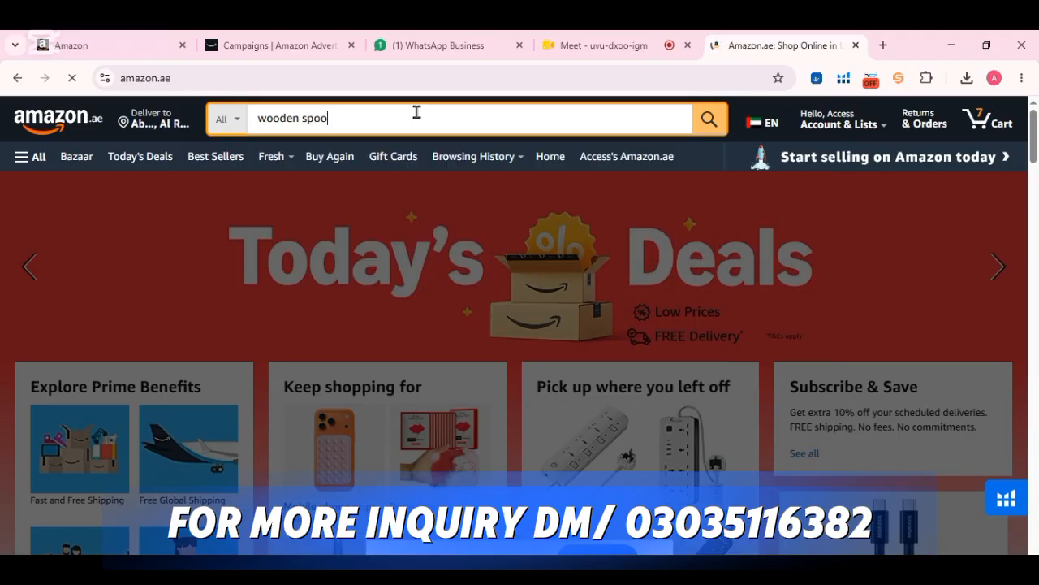
{"action": "type", "text": "n"}
{"action": "key", "text": "Return"}
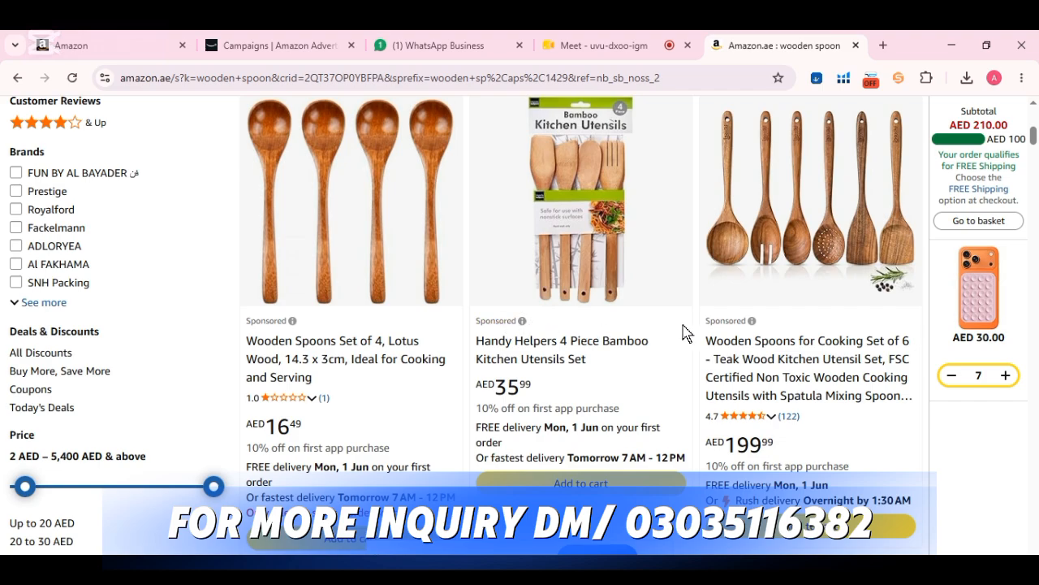
- Look through the wooden spoon search results, comparing sponsored and organic listings, prices, ratings and sales badges
{"action": "scroll", "coordinate": [748, 326], "scroll_direction": "down", "scroll_amount": 1}
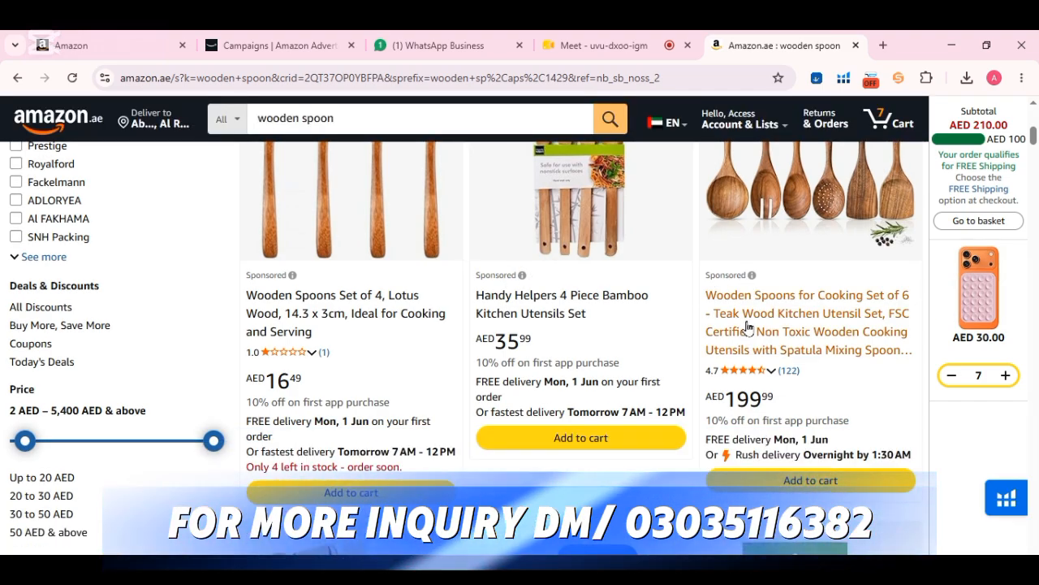
{"action": "scroll", "coordinate": [748, 326], "scroll_direction": "down", "scroll_amount": 1}
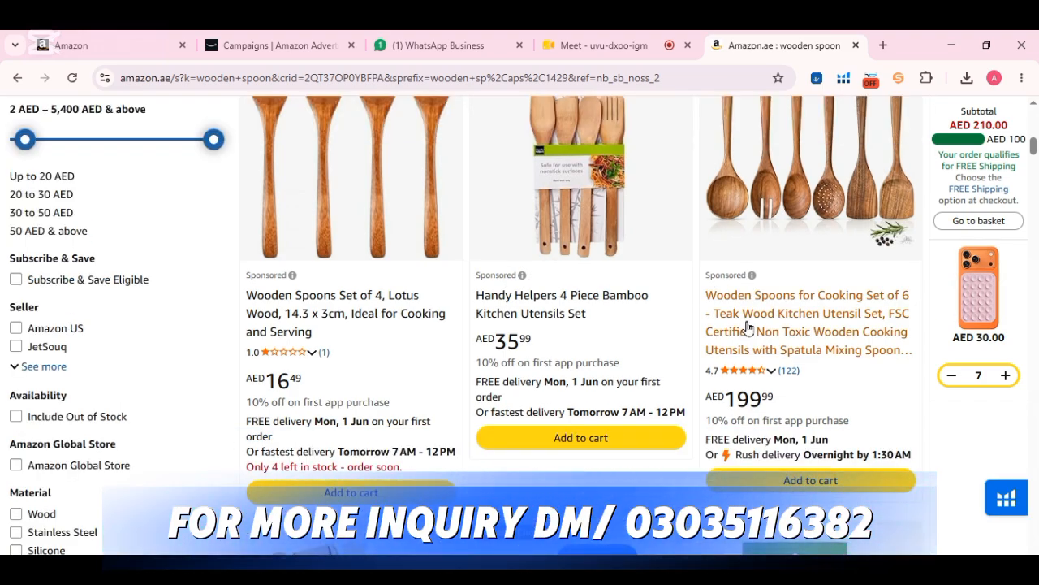
{"action": "scroll", "coordinate": [748, 327], "scroll_direction": "down", "scroll_amount": 2}
{"action": "scroll", "coordinate": [748, 326], "scroll_direction": "down", "scroll_amount": 5}
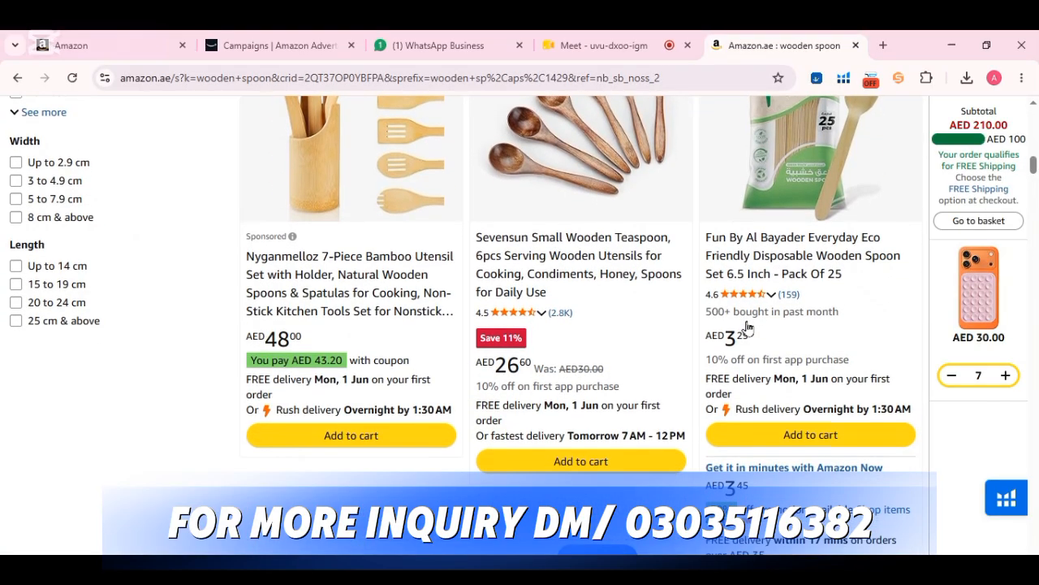
{"action": "scroll", "coordinate": [747, 326], "scroll_direction": "down", "scroll_amount": 10}
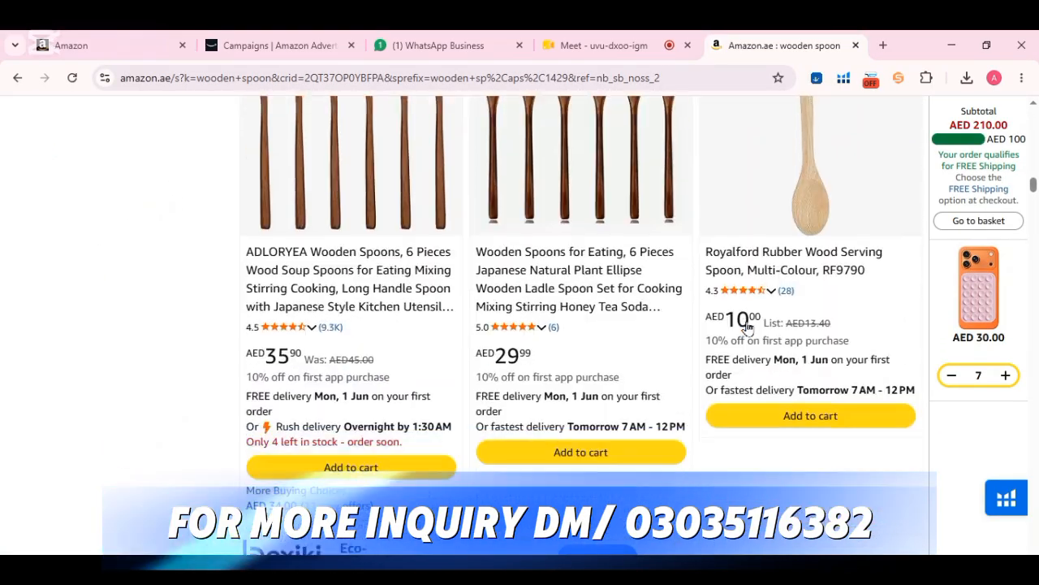
{"action": "scroll", "coordinate": [748, 326], "scroll_direction": "down", "scroll_amount": 10}
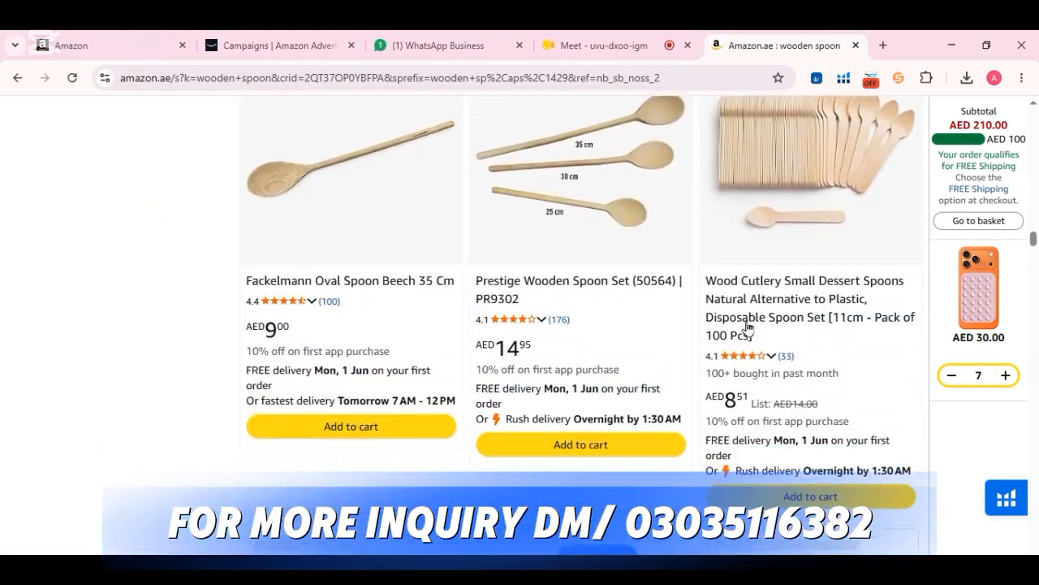
{"action": "scroll", "coordinate": [748, 327], "scroll_direction": "down", "scroll_amount": 5}
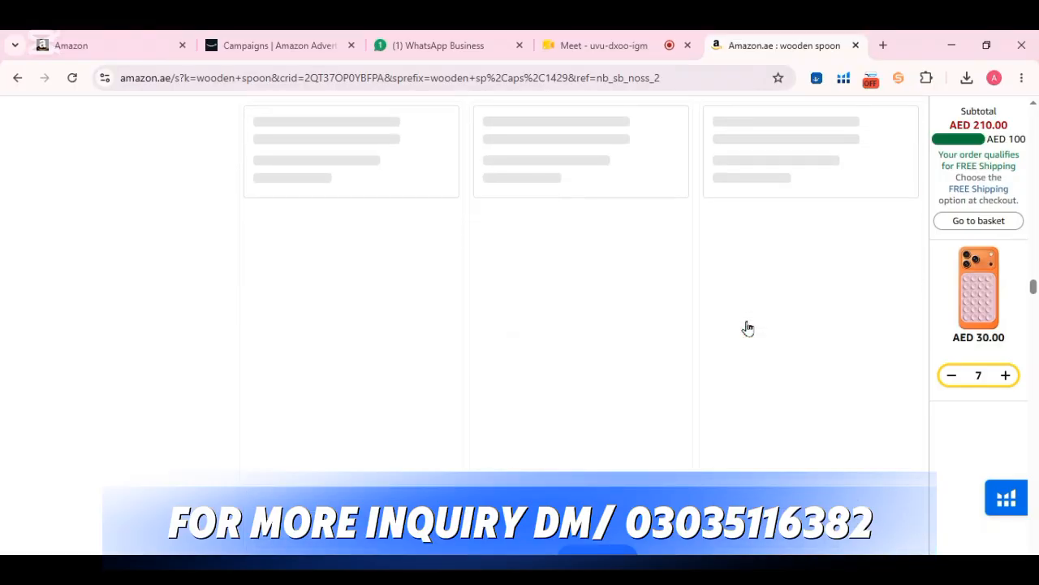
{"action": "scroll", "coordinate": [748, 326], "scroll_direction": "down", "scroll_amount": 3}
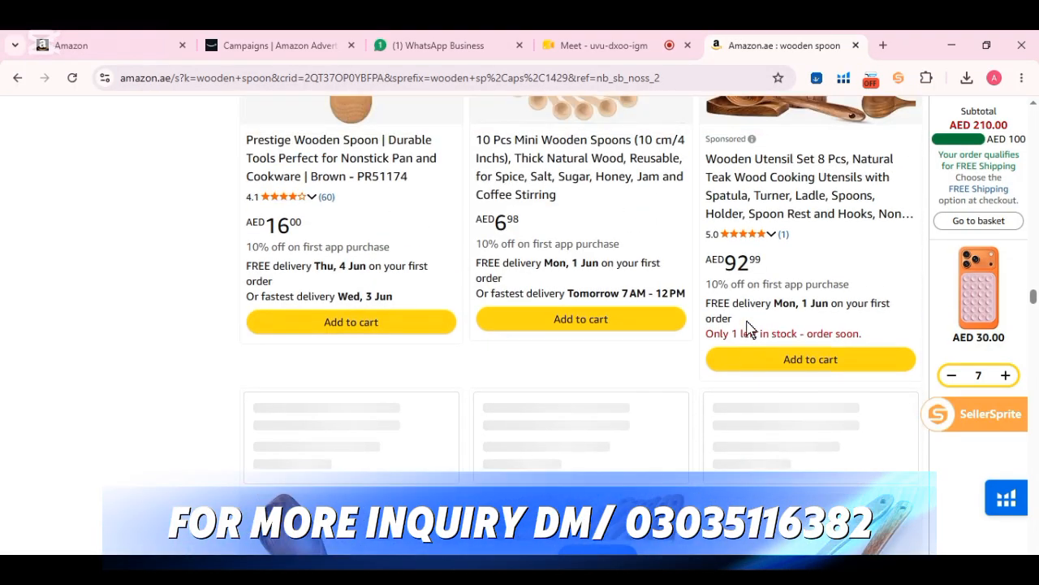
{"action": "scroll", "coordinate": [748, 327], "scroll_direction": "down", "scroll_amount": 8}
{"action": "scroll", "coordinate": [748, 327], "scroll_direction": "down", "scroll_amount": 8}
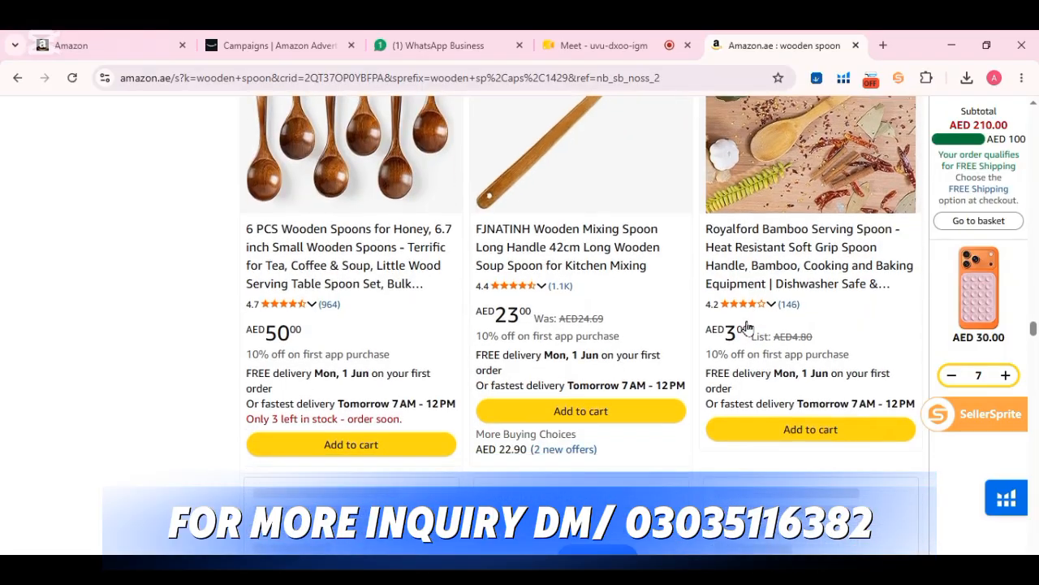
{"action": "scroll", "coordinate": [748, 326], "scroll_direction": "down", "scroll_amount": 8}
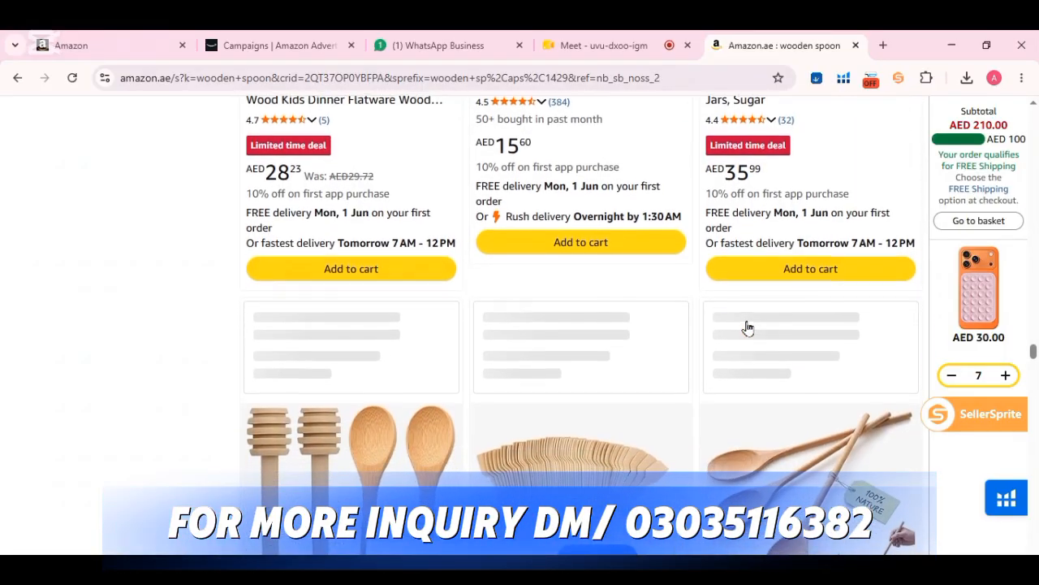
{"action": "scroll", "coordinate": [748, 328], "scroll_direction": "down", "scroll_amount": 8}
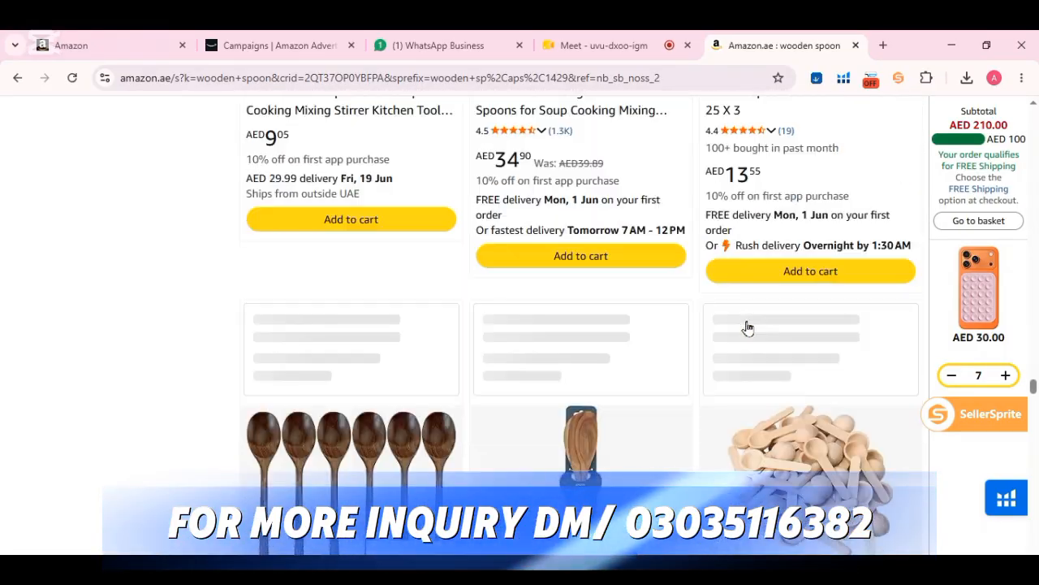
{"action": "scroll", "coordinate": [748, 327], "scroll_direction": "up", "scroll_amount": 2}
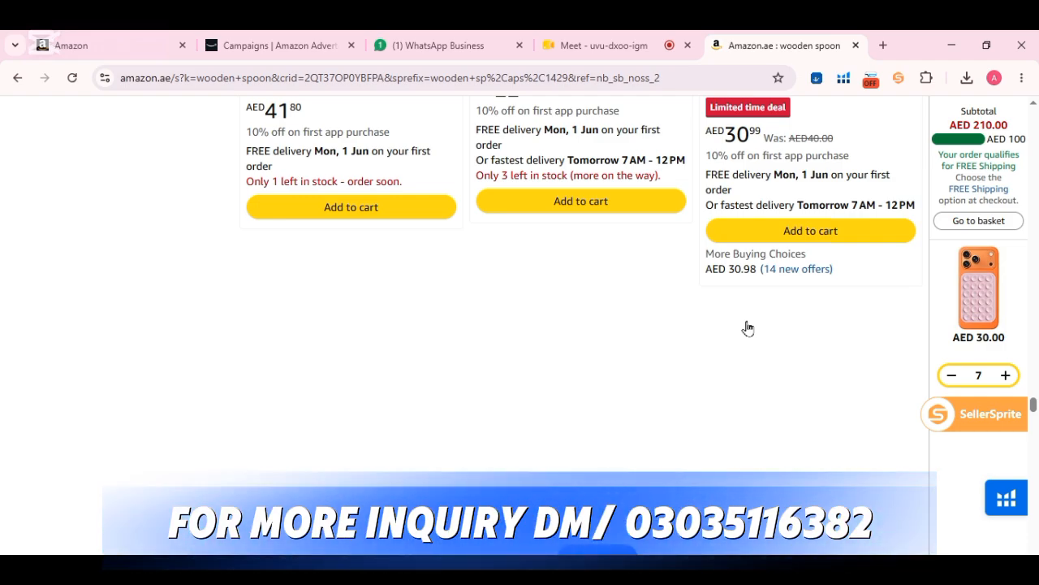
{"action": "scroll", "coordinate": [747, 327], "scroll_direction": "up", "scroll_amount": 2}
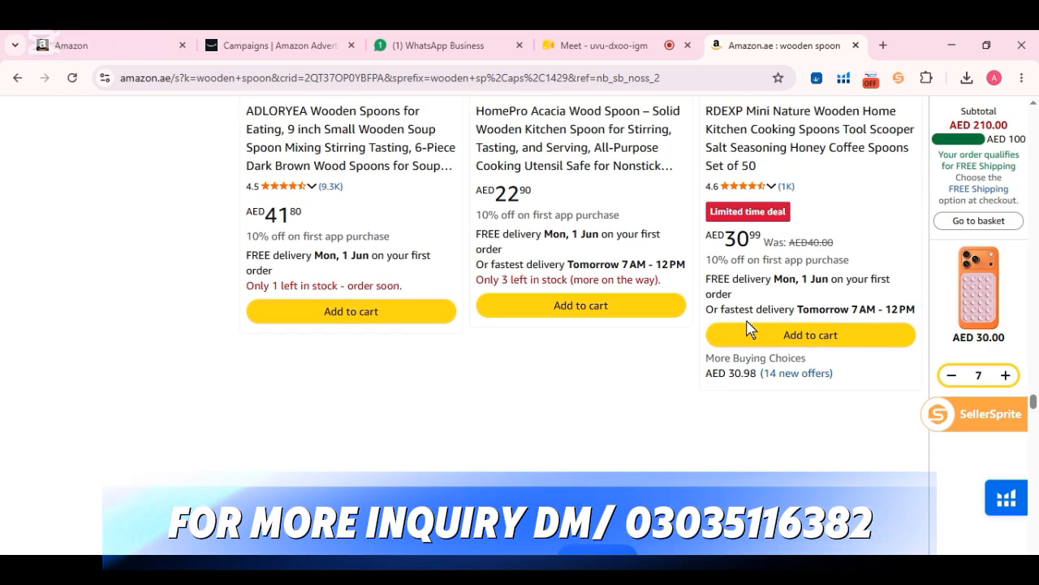
{"action": "scroll", "coordinate": [748, 328], "scroll_direction": "up", "scroll_amount": 8}
{"action": "scroll", "coordinate": [748, 328], "scroll_direction": "down", "scroll_amount": 8}
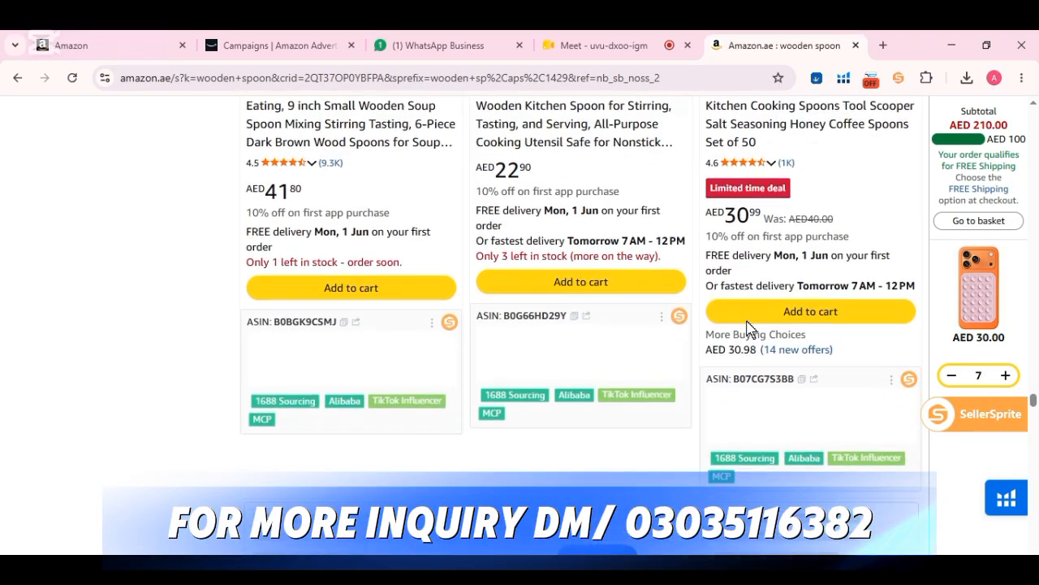
- Browse the remaining wooden spoon listings down to the sponsored products near the end of the results page
{"action": "scroll", "coordinate": [748, 328], "scroll_direction": "down", "scroll_amount": 10}
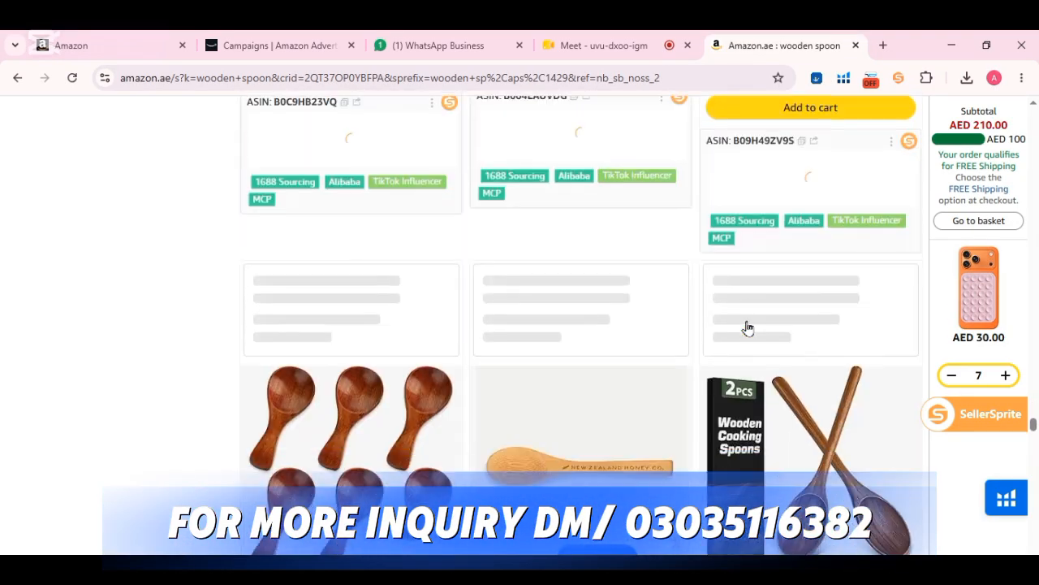
{"action": "scroll", "coordinate": [748, 328], "scroll_direction": "down", "scroll_amount": 12}
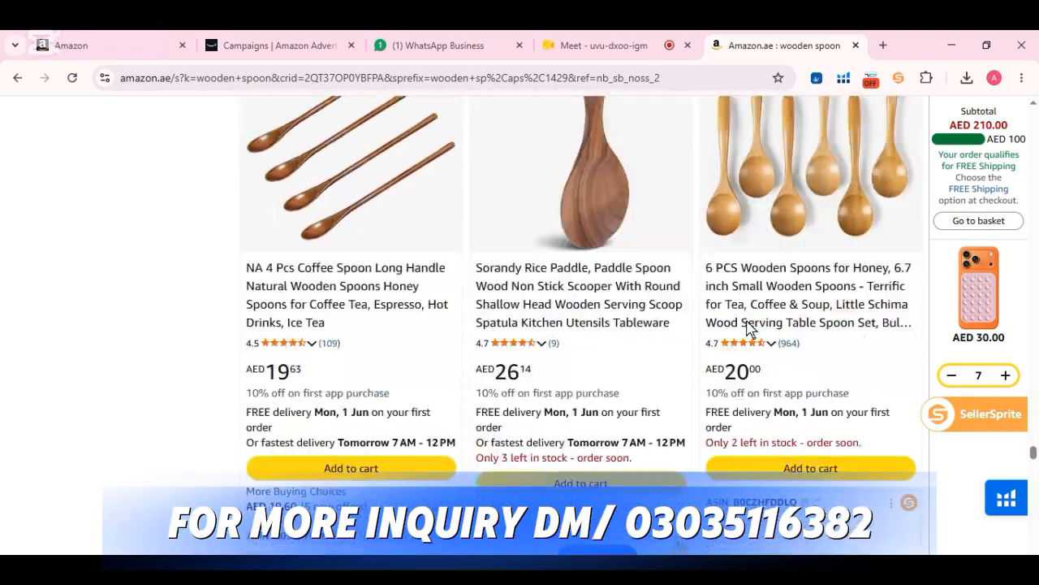
{"action": "scroll", "coordinate": [748, 328], "scroll_direction": "down", "scroll_amount": 12}
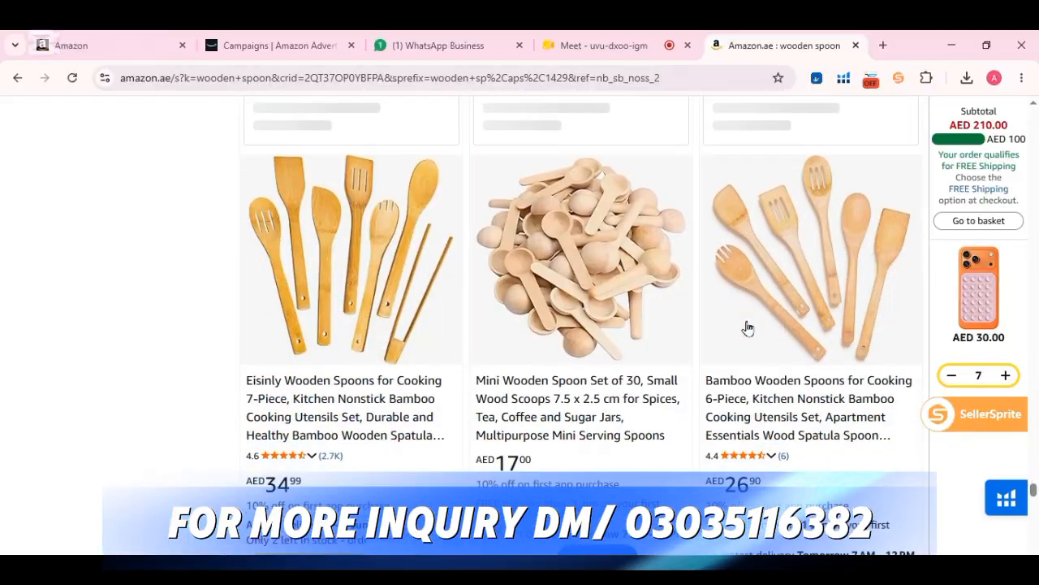
{"action": "scroll", "coordinate": [748, 327], "scroll_direction": "down", "scroll_amount": 12}
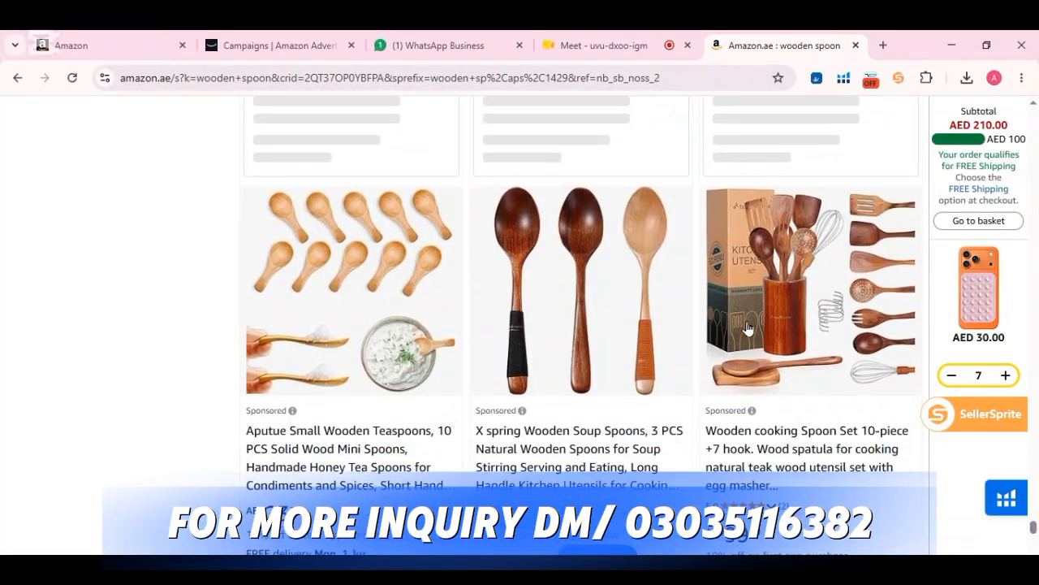
{"action": "scroll", "coordinate": [748, 327], "scroll_direction": "down", "scroll_amount": 8}
{"action": "scroll", "coordinate": [748, 328], "scroll_direction": "up", "scroll_amount": 12}
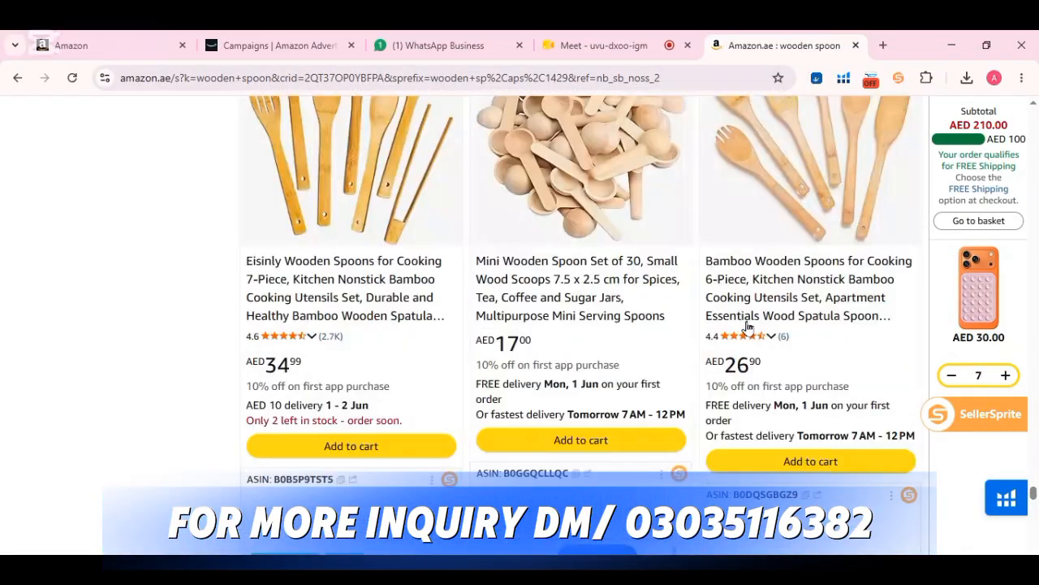
{"action": "scroll", "coordinate": [748, 327], "scroll_direction": "up", "scroll_amount": 10}
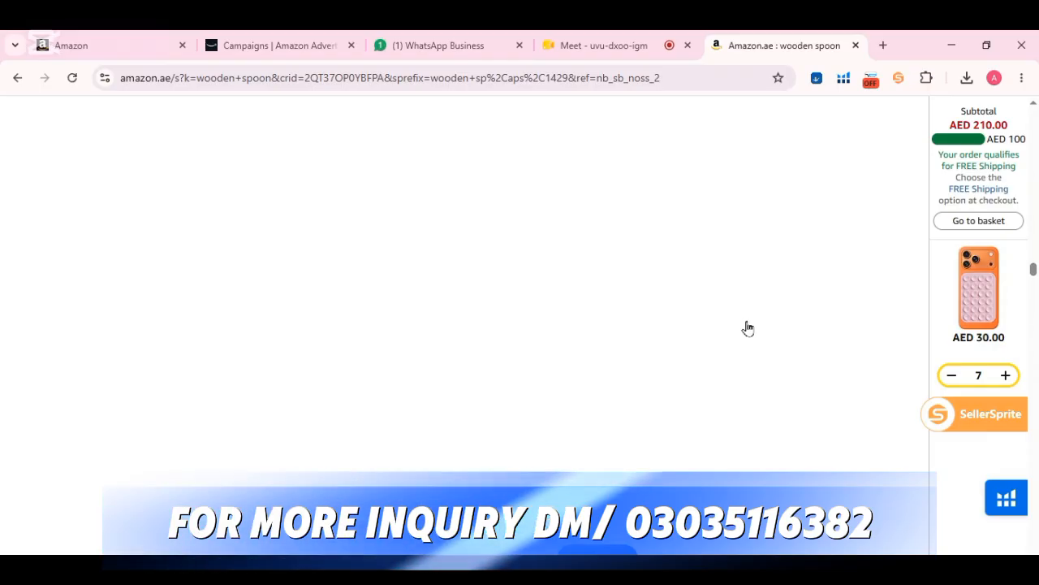
{"action": "scroll", "coordinate": [747, 328], "scroll_direction": "up", "scroll_amount": 5}
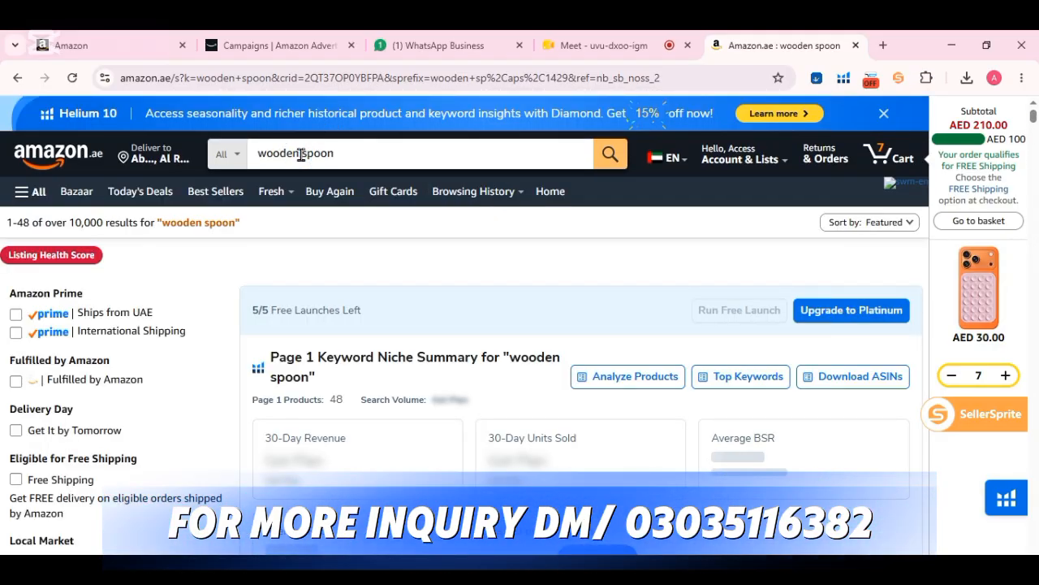
- Search Amazon.ae for "steel spoon" in place of the wooden spoon query
{"action": "left_click", "coordinate": [362, 162]}
{"action": "key", "text": "BackSpace"}
{"action": "key", "text": "BackSpace"}
{"action": "key", "text": "BackSpace"}
{"action": "key", "text": "BackSpace"}
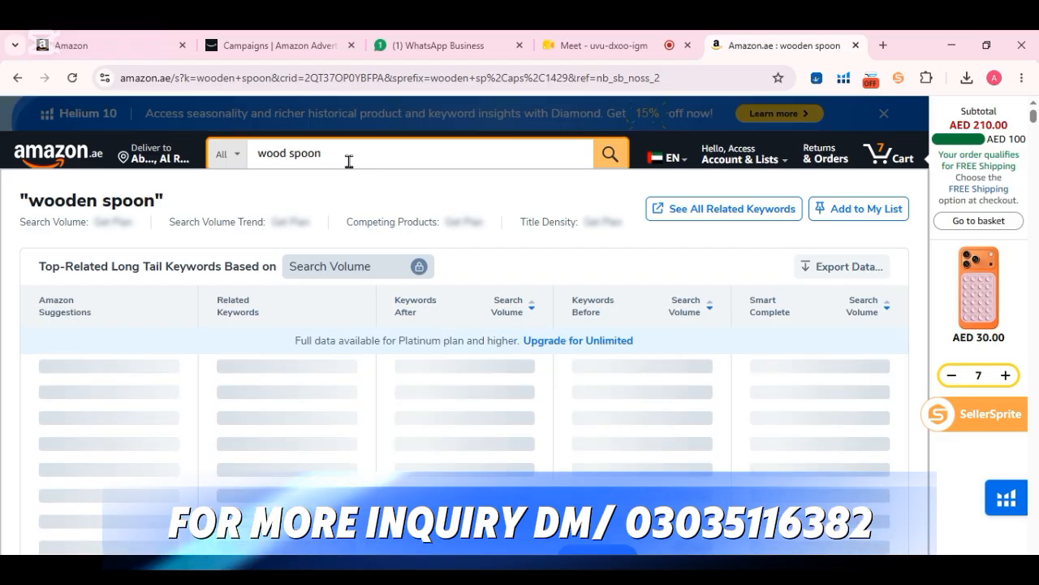
{"action": "type", "text": "st"}
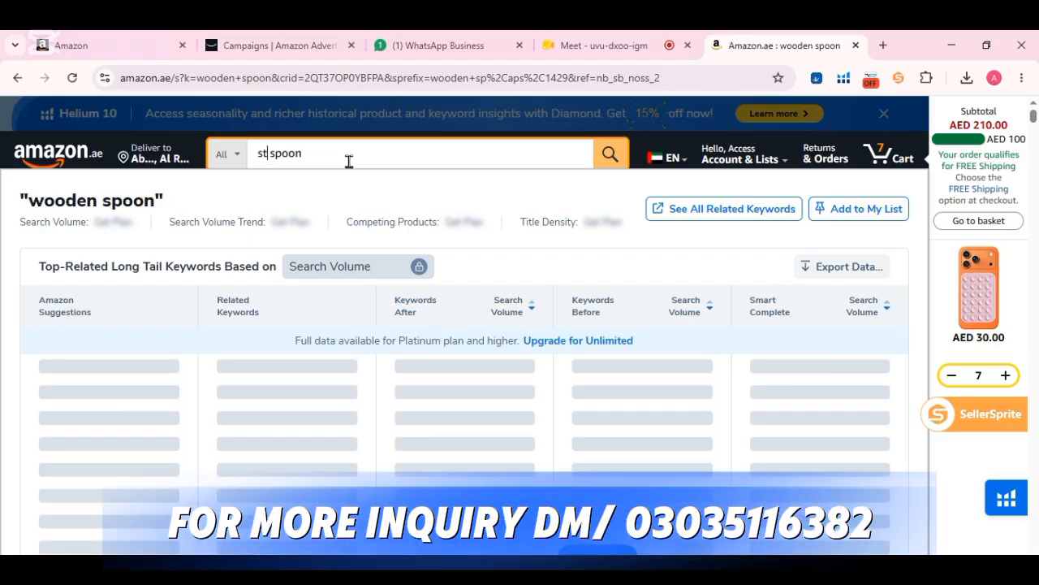
{"action": "type", "text": "eel"}
{"action": "key", "text": "Return"}
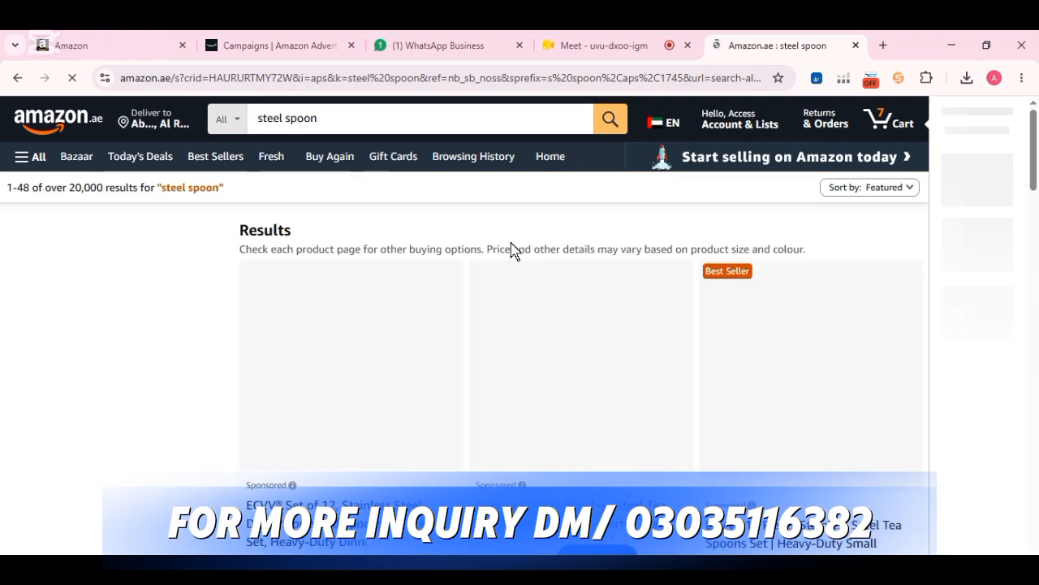
- Look through the steel spoon search results, comparing sponsored, organic and trending listings with their prices, ratings and badges
{"action": "scroll", "coordinate": [511, 246], "scroll_direction": "down", "scroll_amount": 5}
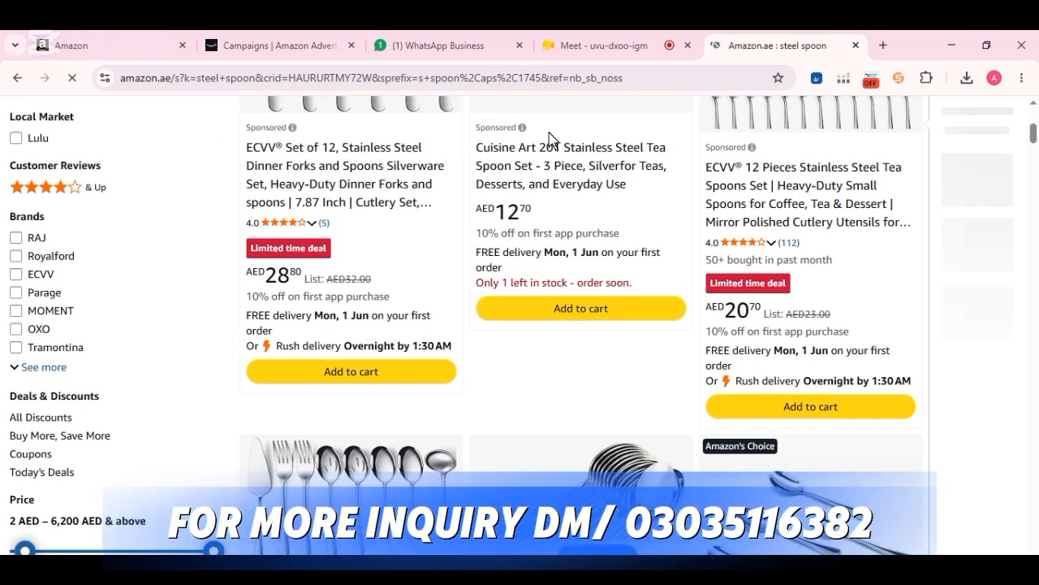
{"action": "scroll", "coordinate": [690, 226], "scroll_direction": "down", "scroll_amount": 10}
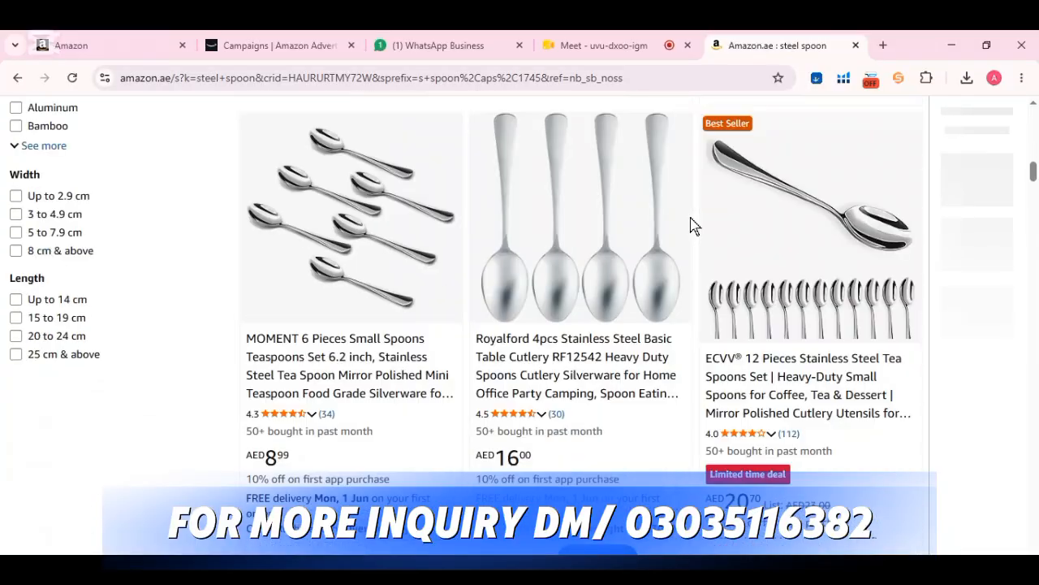
{"action": "scroll", "coordinate": [692, 226], "scroll_direction": "down", "scroll_amount": 10}
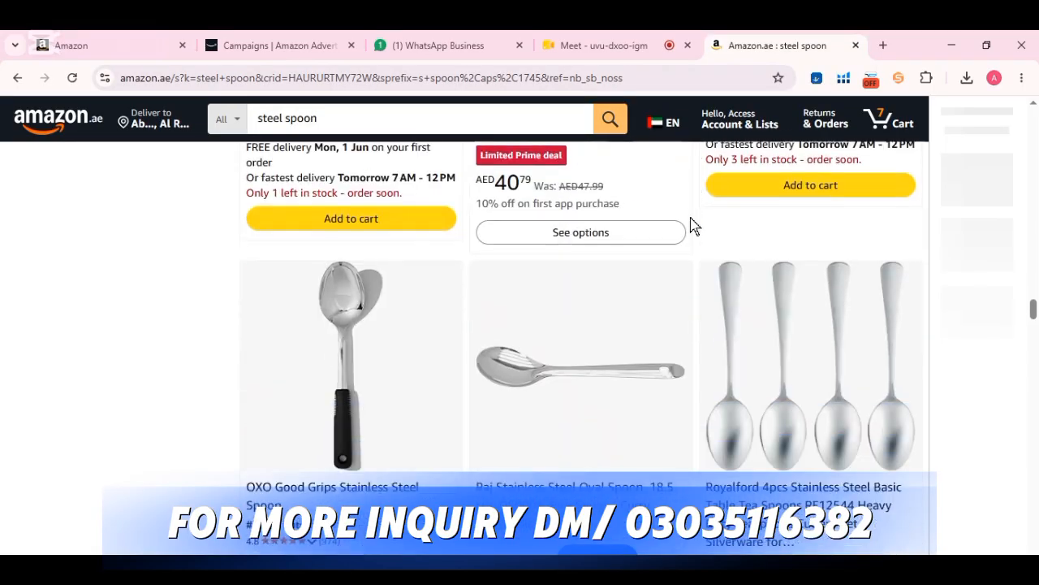
{"action": "scroll", "coordinate": [694, 226], "scroll_direction": "down", "scroll_amount": 2}
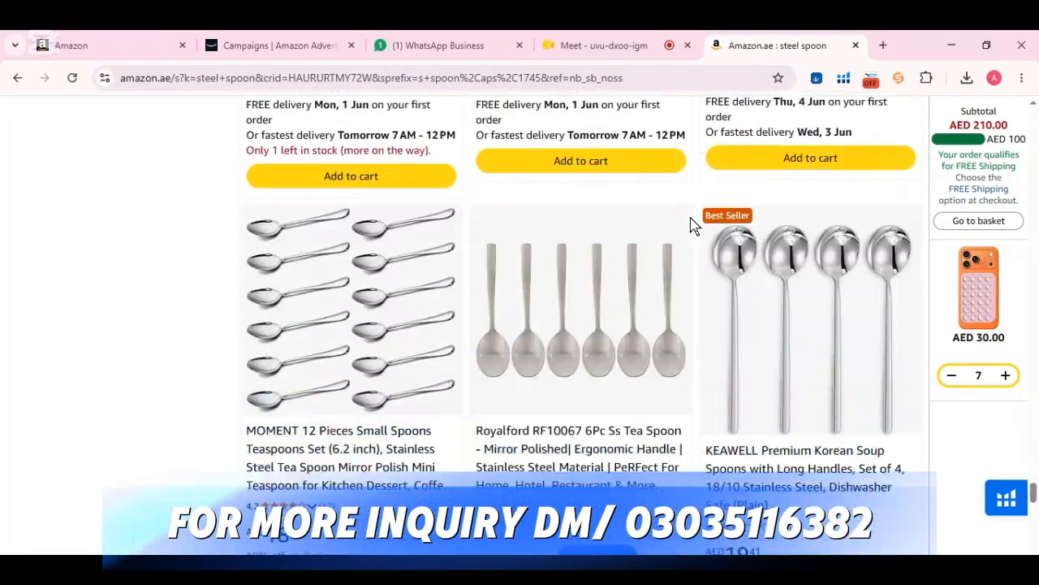
{"action": "scroll", "coordinate": [692, 226], "scroll_direction": "down", "scroll_amount": 5}
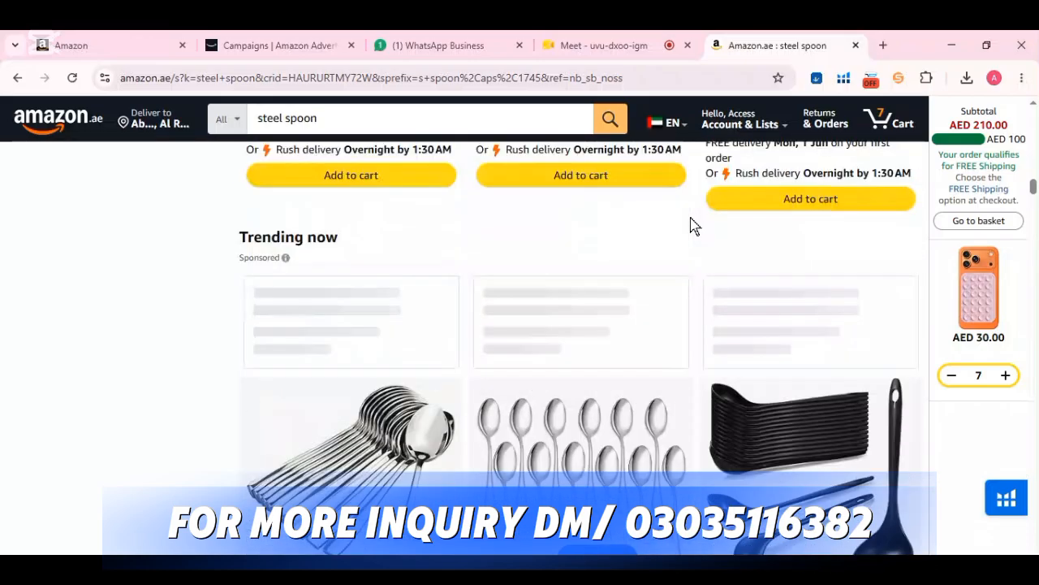
{"action": "scroll", "coordinate": [692, 225], "scroll_direction": "up", "scroll_amount": 10}
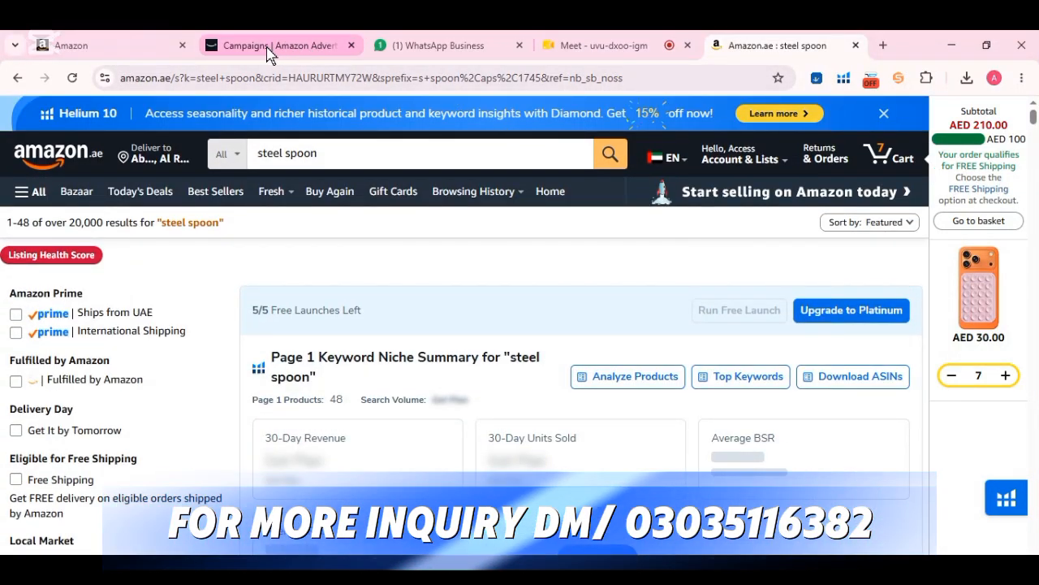
- Return to the Amazon Ads Campaign Manager and start creating a new campaign from the campaigns list
{"action": "left_click", "coordinate": [271, 48]}
{"action": "scroll", "coordinate": [479, 309], "scroll_direction": "down", "scroll_amount": 3}
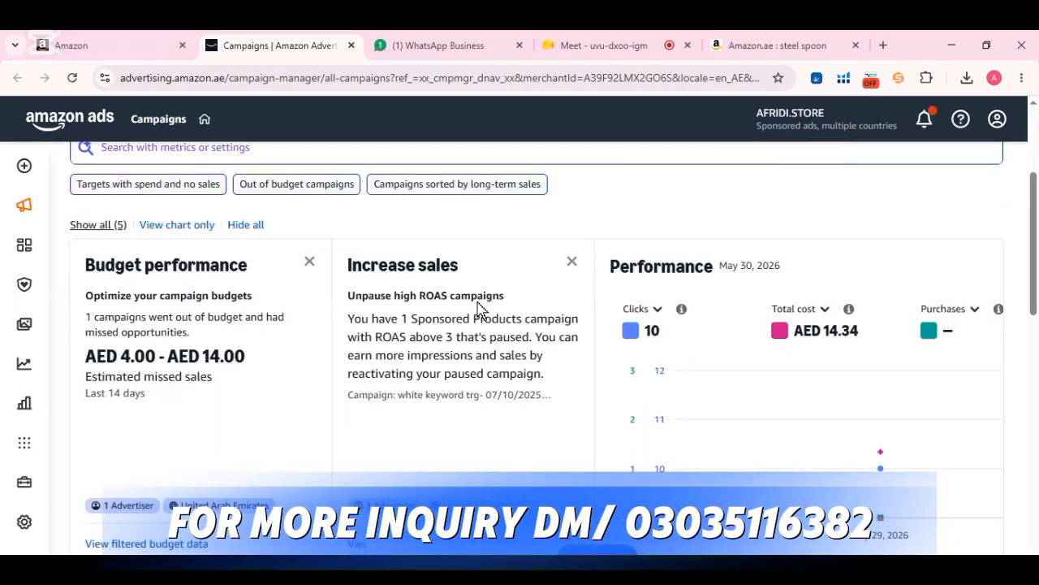
{"action": "scroll", "coordinate": [479, 309], "scroll_direction": "down", "scroll_amount": 1}
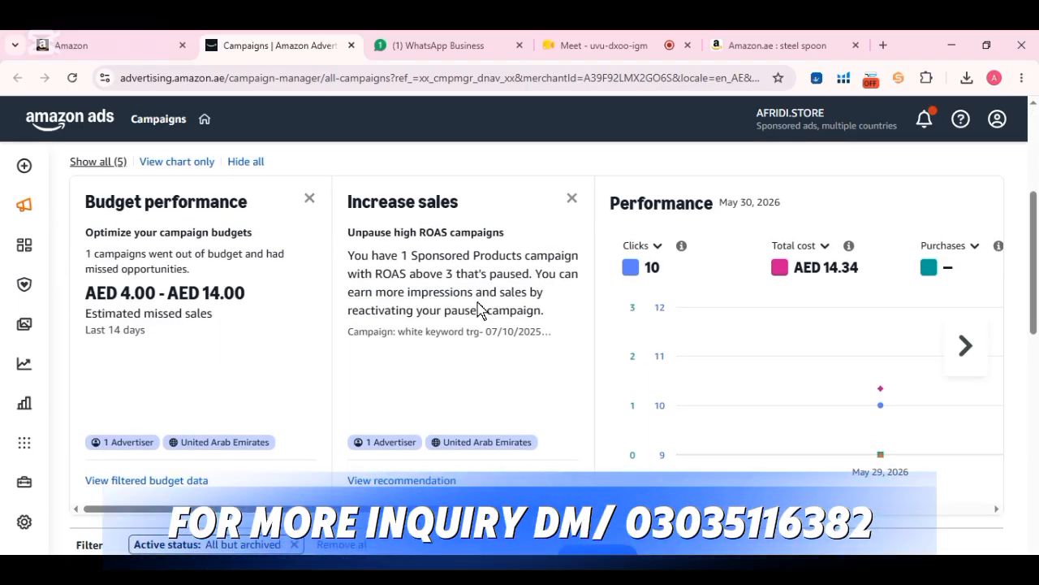
{"action": "scroll", "coordinate": [479, 309], "scroll_direction": "down", "scroll_amount": 3}
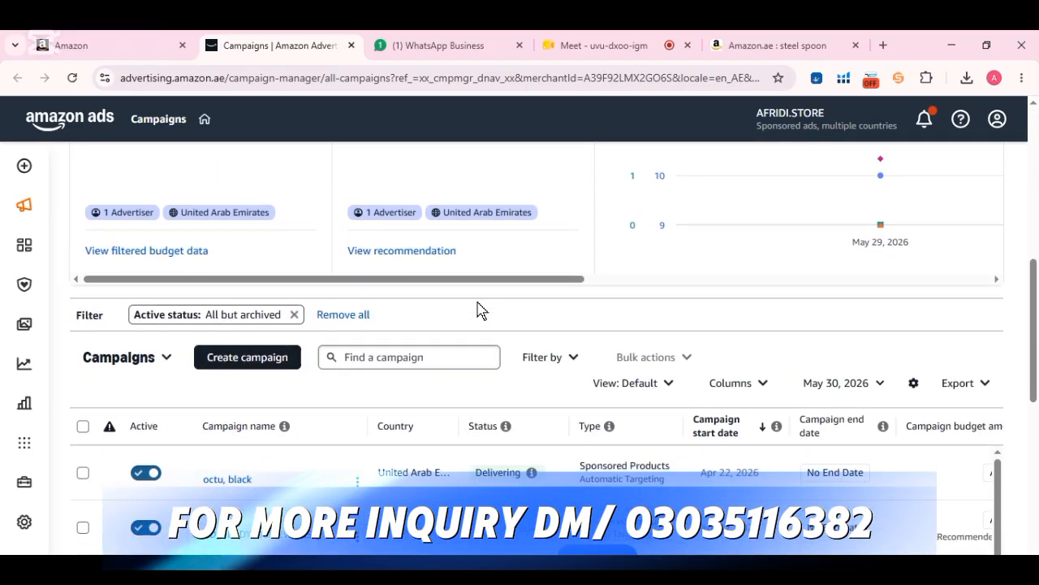
{"action": "scroll", "coordinate": [479, 308], "scroll_direction": "up", "scroll_amount": 2}
{"action": "scroll", "coordinate": [479, 309], "scroll_direction": "down", "scroll_amount": 1}
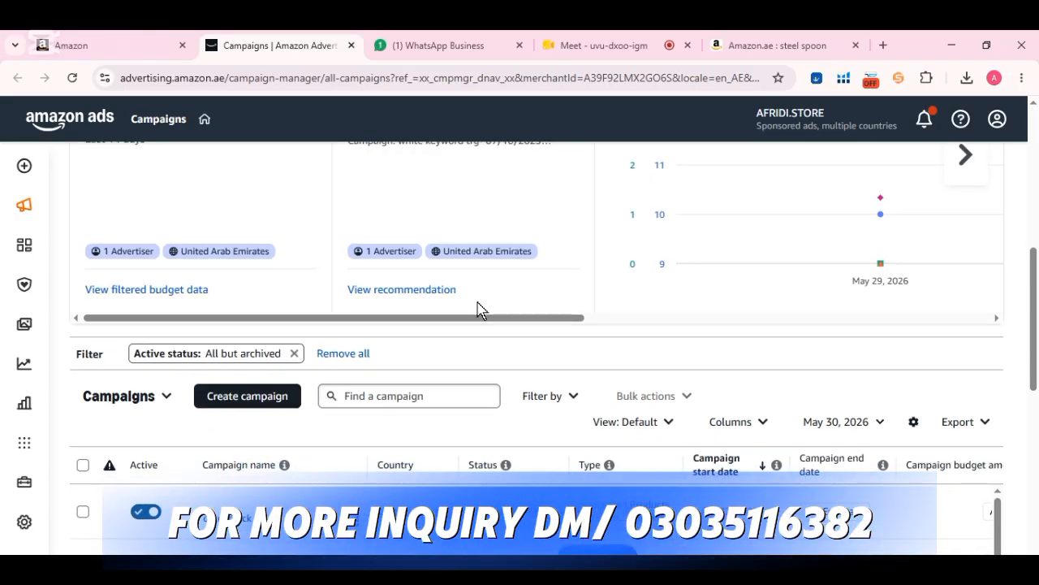
{"action": "left_click", "coordinate": [217, 398]}
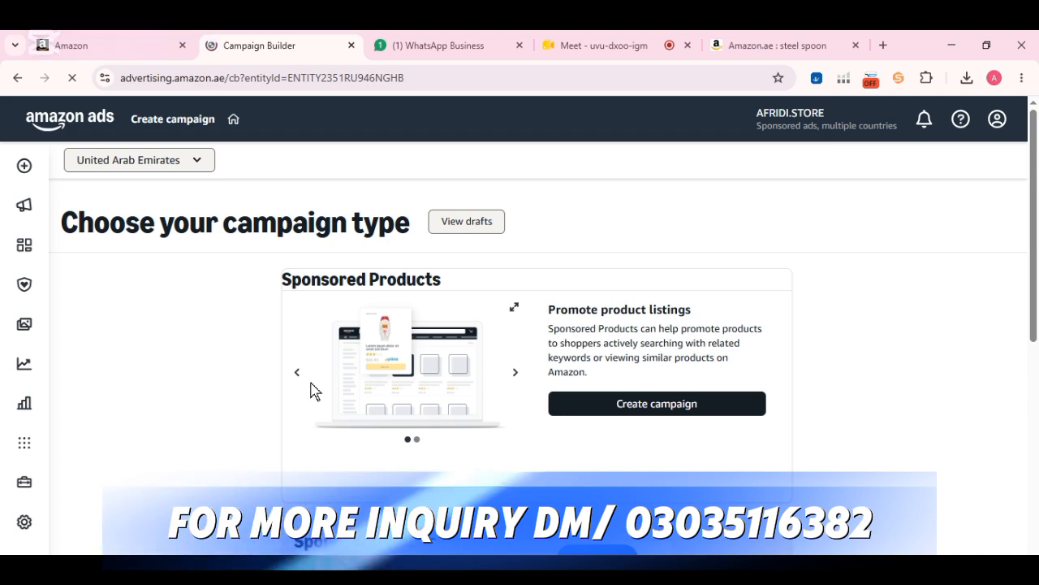
- Review the Sponsored Products, Sponsored Brands and Display campaign types, and start a Sponsored Products campaign
{"action": "scroll", "coordinate": [566, 346], "scroll_direction": "down", "scroll_amount": 3}
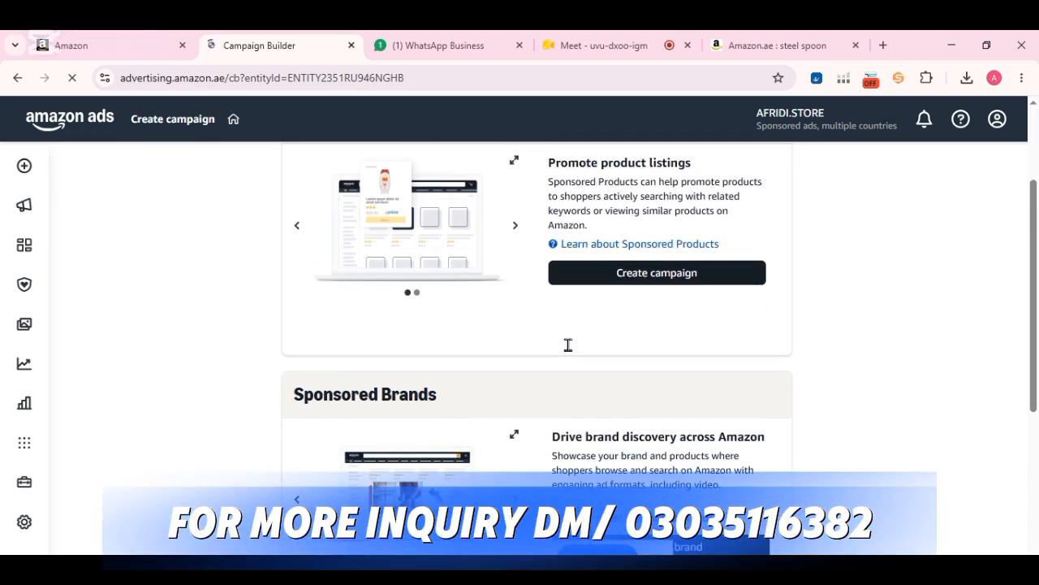
{"action": "scroll", "coordinate": [569, 352], "scroll_direction": "up", "scroll_amount": 1}
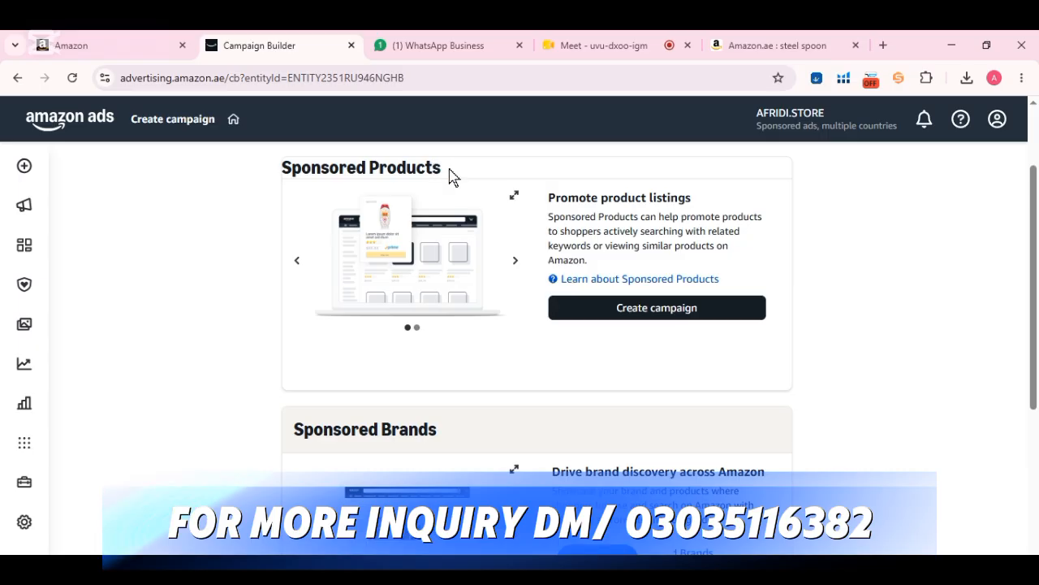
{"action": "scroll", "coordinate": [457, 352], "scroll_direction": "down", "scroll_amount": 2}
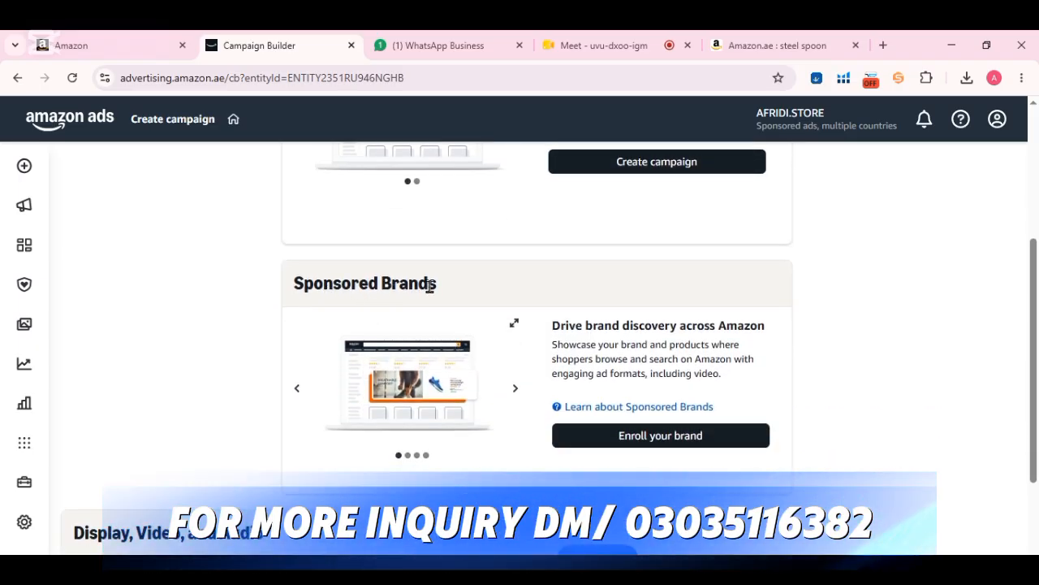
{"action": "scroll", "coordinate": [430, 290], "scroll_direction": "down", "scroll_amount": 2}
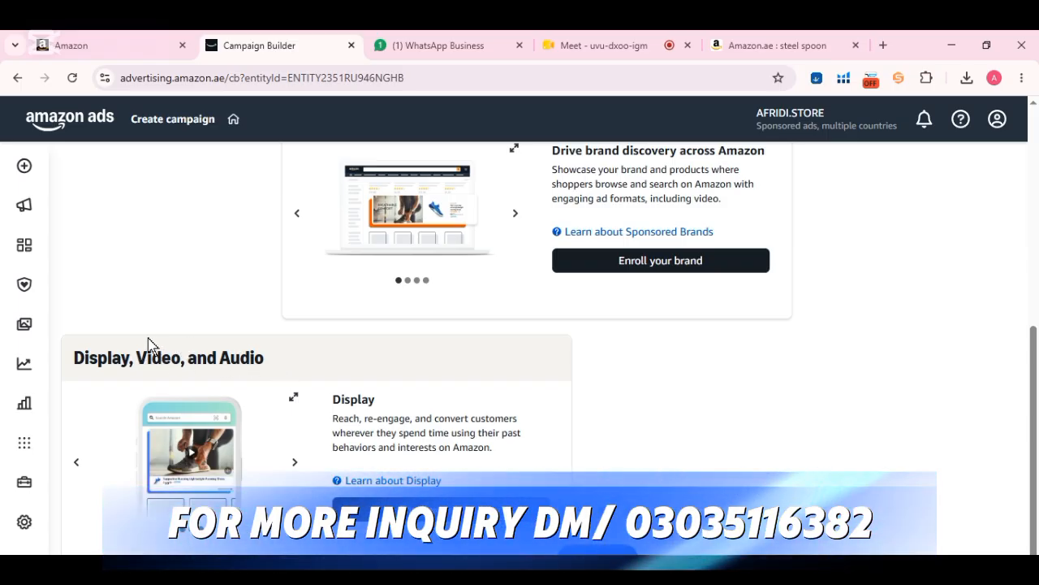
{"action": "scroll", "coordinate": [413, 360], "scroll_direction": "up", "scroll_amount": 3}
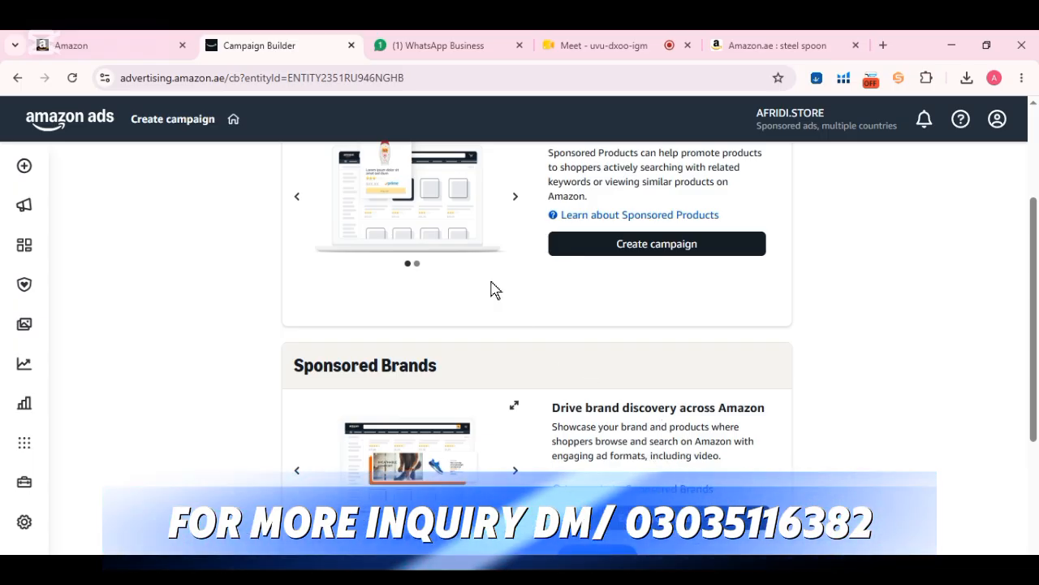
{"action": "scroll", "coordinate": [491, 290], "scroll_direction": "up", "scroll_amount": 2}
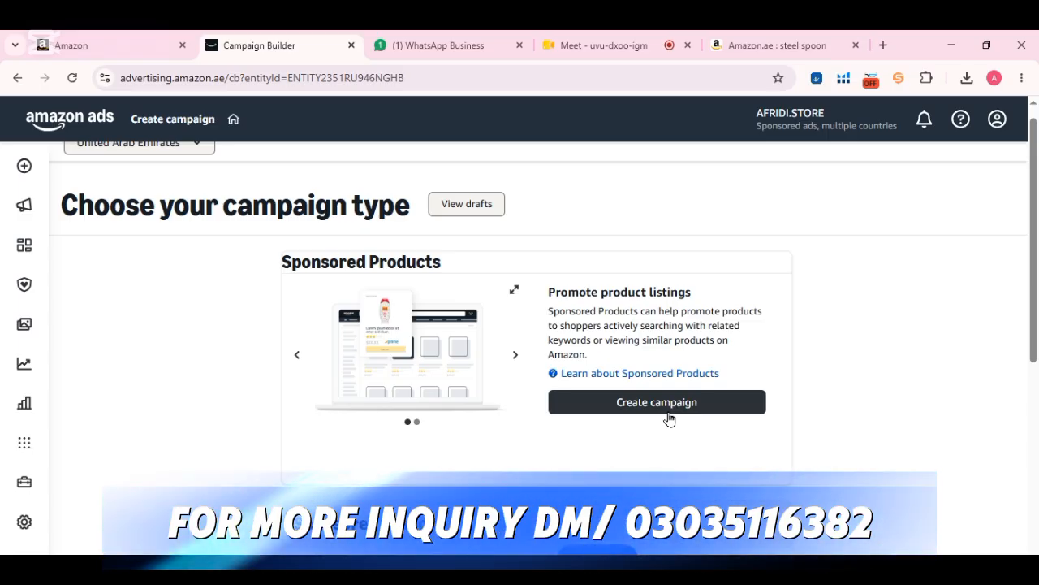
{"action": "left_click", "coordinate": [628, 406]}
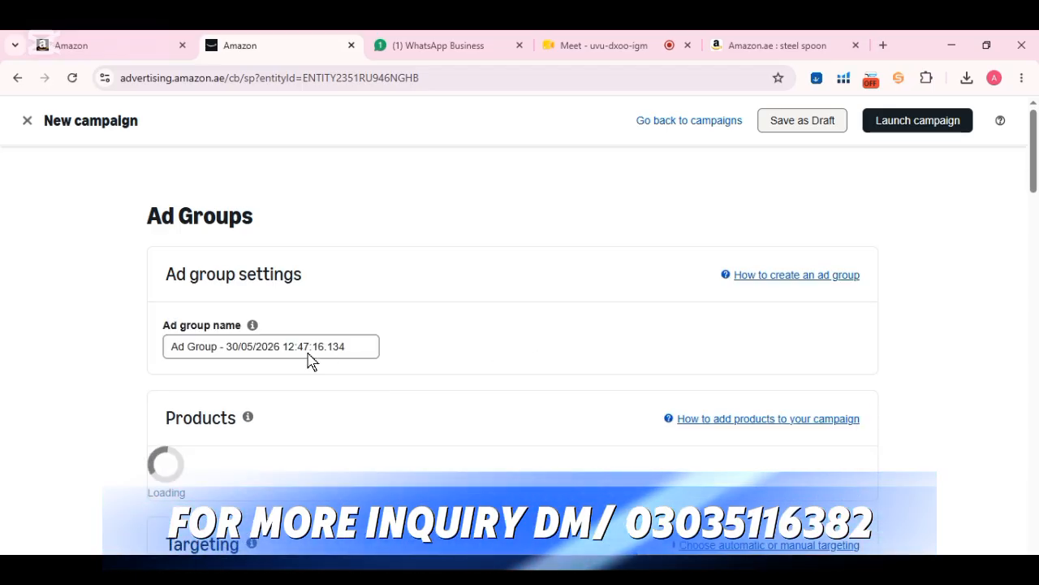
- Rename the ad group as "Ad Group - spoon \ pack 3", replacing the default date and time suffix
{"action": "scroll", "coordinate": [295, 364], "scroll_direction": "down", "scroll_amount": 1}
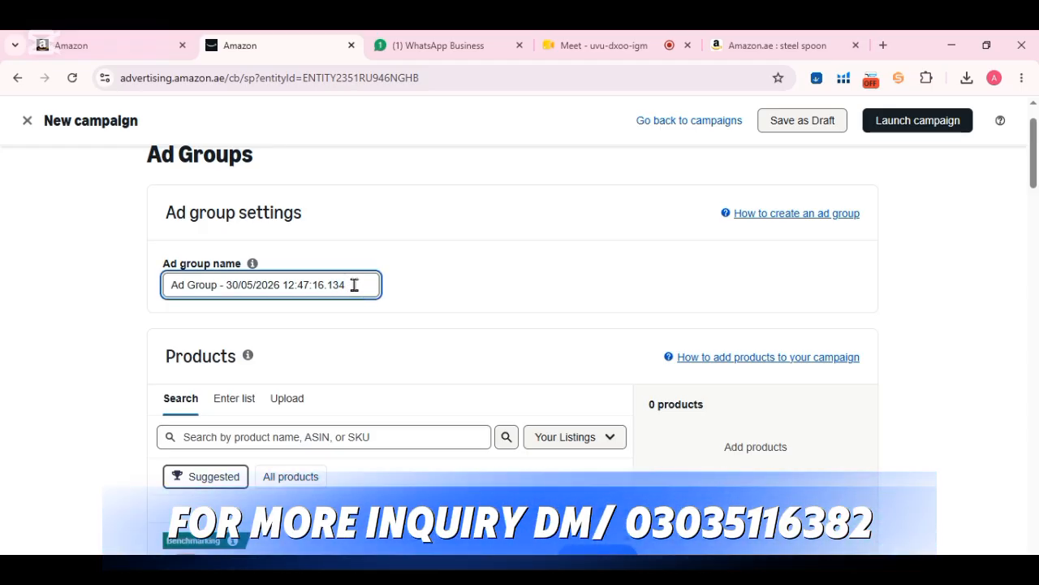
{"action": "key", "text": "BackSpace"}
{"action": "key", "text": "BackSpace"}
{"action": "key", "text": "BackSpace"}
{"action": "key", "text": "BackSpace"}
{"action": "key", "text": "BackSpace"}
{"action": "key", "text": "BackSpace"}
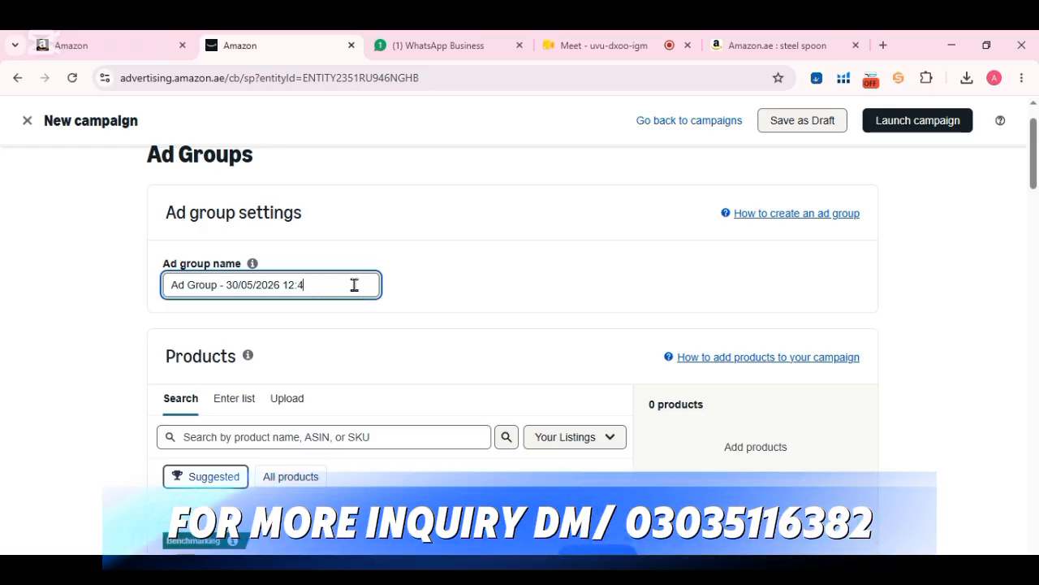
{"action": "key", "text": "BackSpace"}
{"action": "key", "text": "BackSpace"}
{"action": "key", "text": "BackSpace"}
{"action": "key", "text": "BackSpace"}
{"action": "key", "text": "BackSpace"}
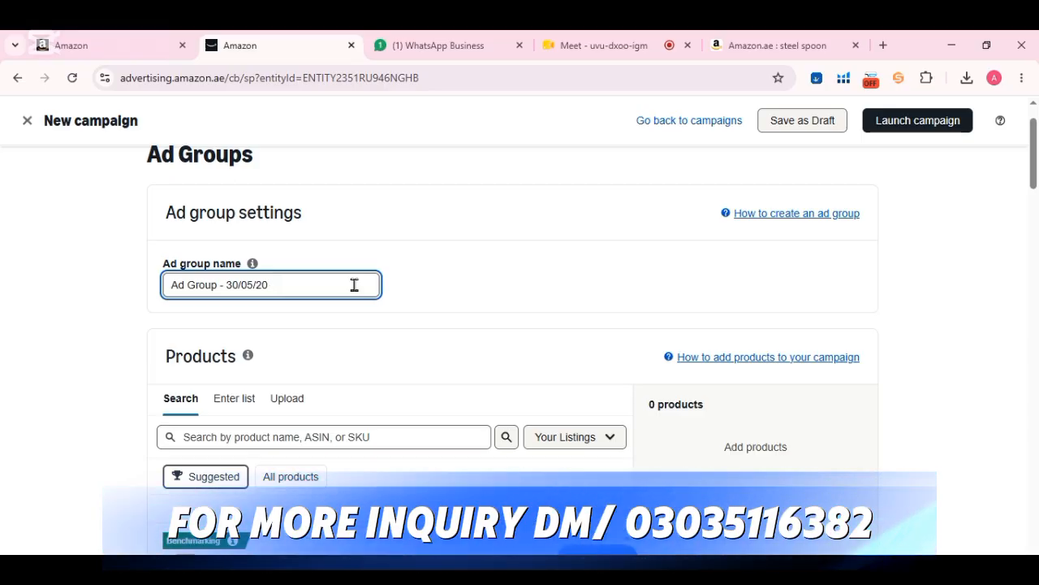
{"action": "key", "text": "BackSpace"}
{"action": "key", "text": "BackSpace"}
{"action": "key", "text": "BackSpace"}
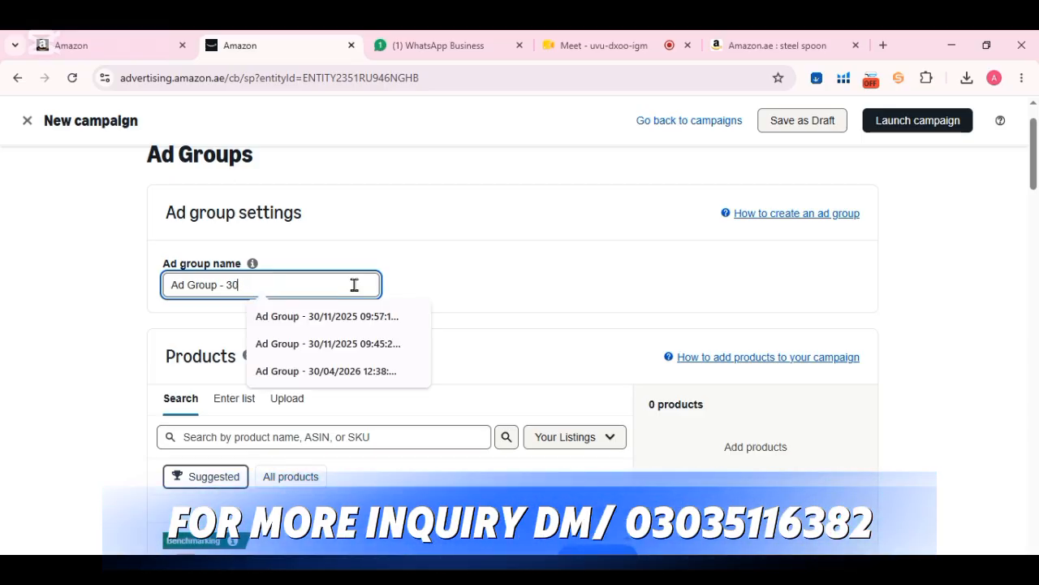
{"action": "key", "text": "BackSpace"}
{"action": "key", "text": "BackSpace"}
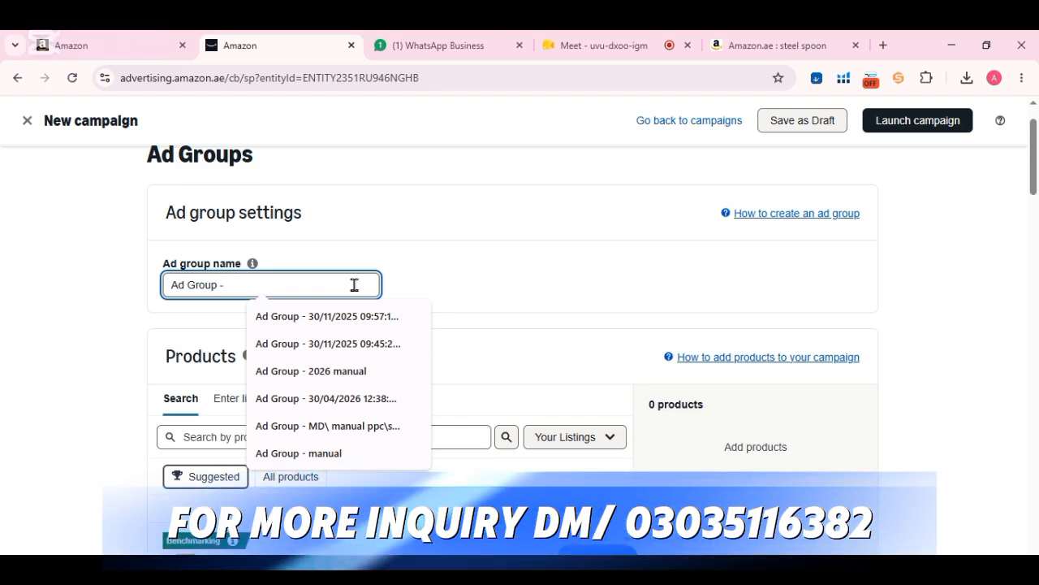
{"action": "type", "text": "spoo"}
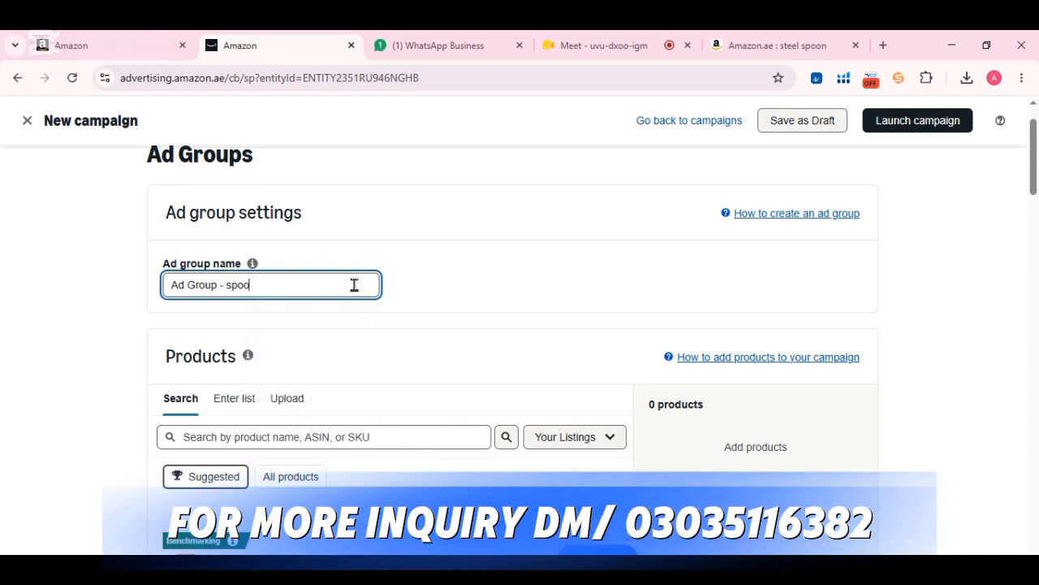
{"action": "type", "text": "n \\"}
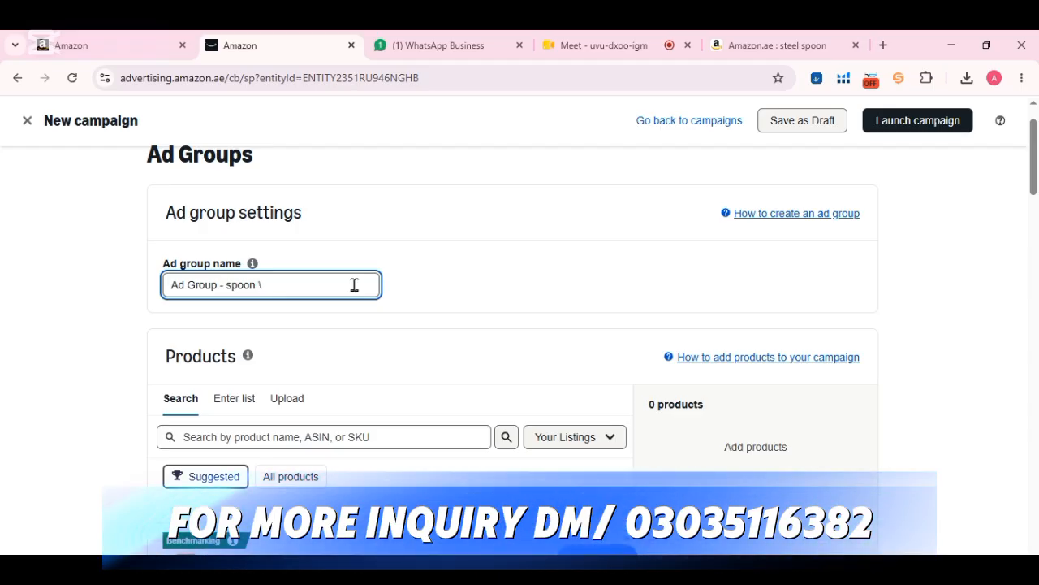
{"action": "type", "text": " p"}
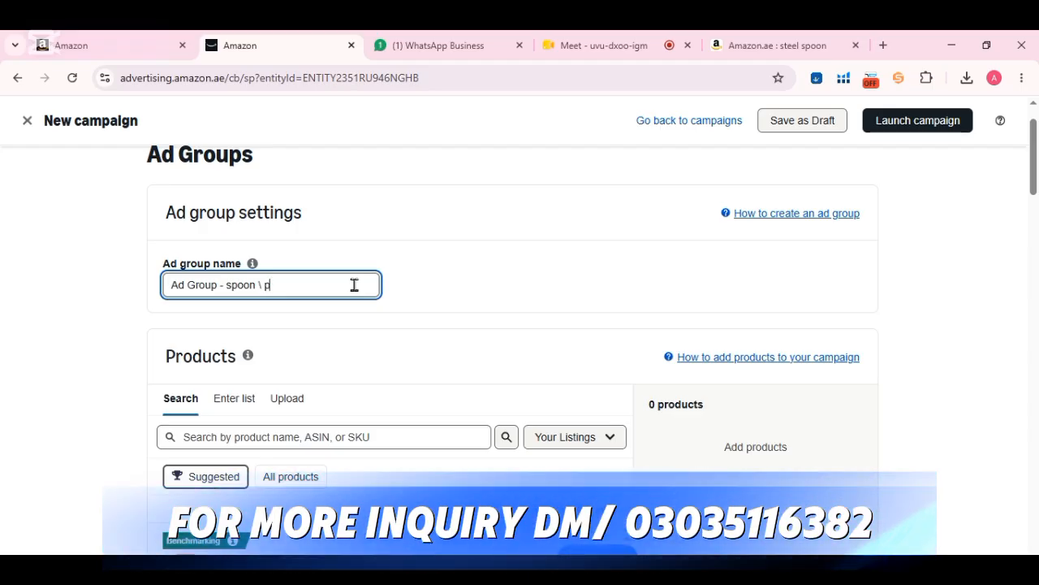
{"action": "type", "text": "ack 3"}
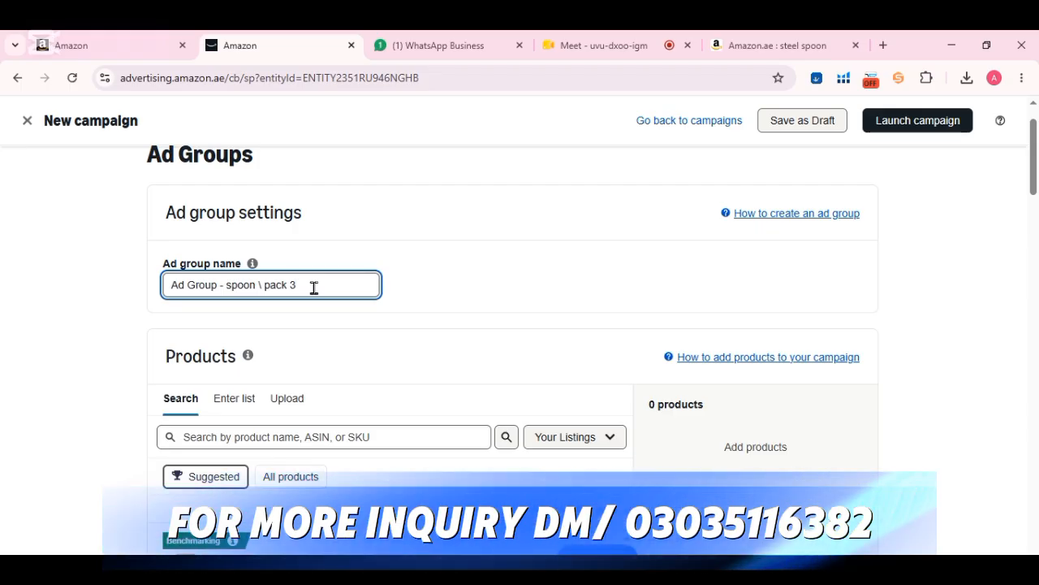
- Add the first suggested product listing to the ad group
{"action": "scroll", "coordinate": [519, 308], "scroll_direction": "down", "scroll_amount": 2}
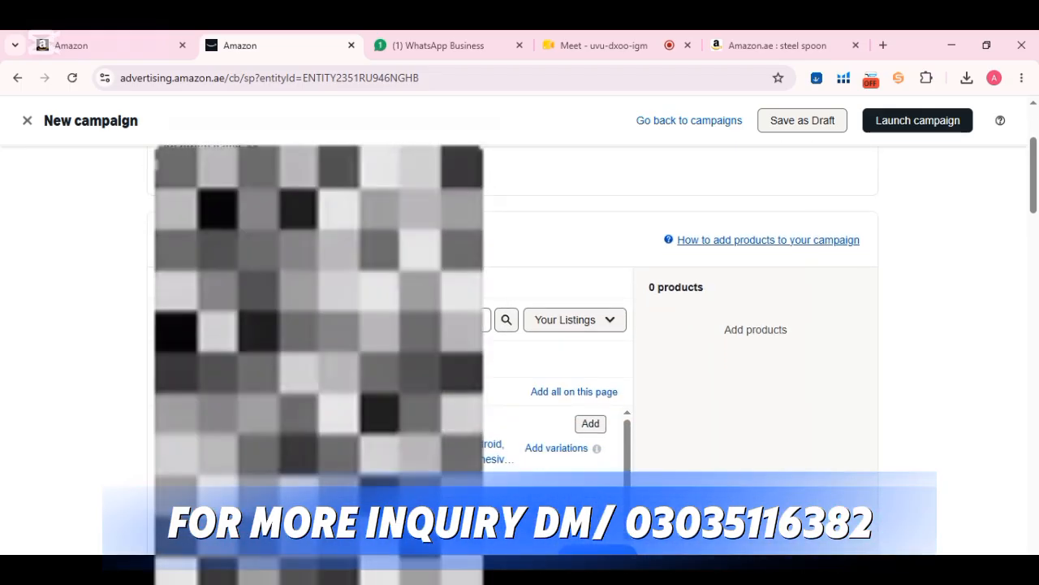
{"action": "scroll", "coordinate": [520, 309], "scroll_direction": "down", "scroll_amount": 2}
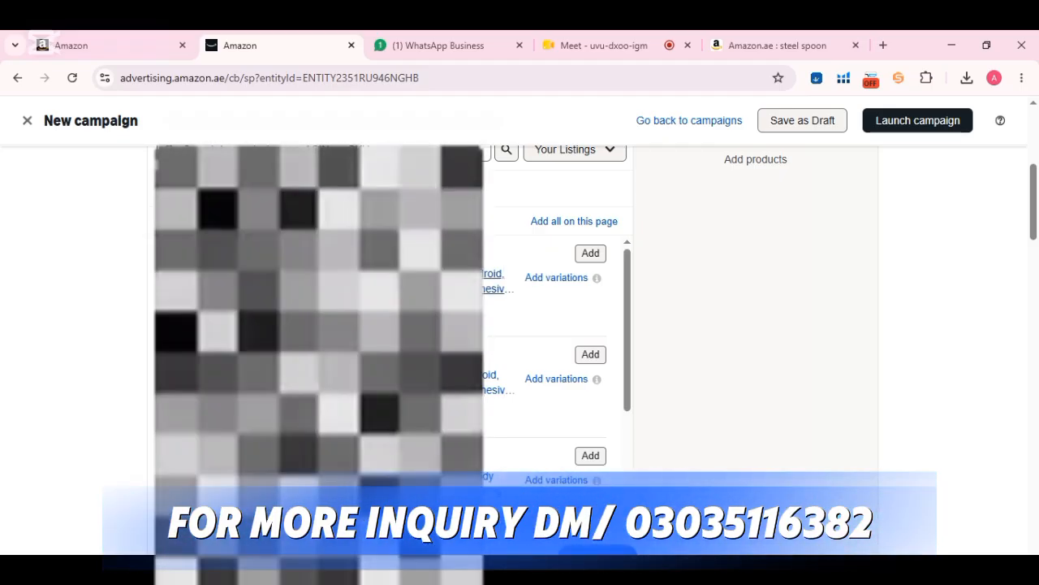
{"action": "left_click", "coordinate": [583, 255]}
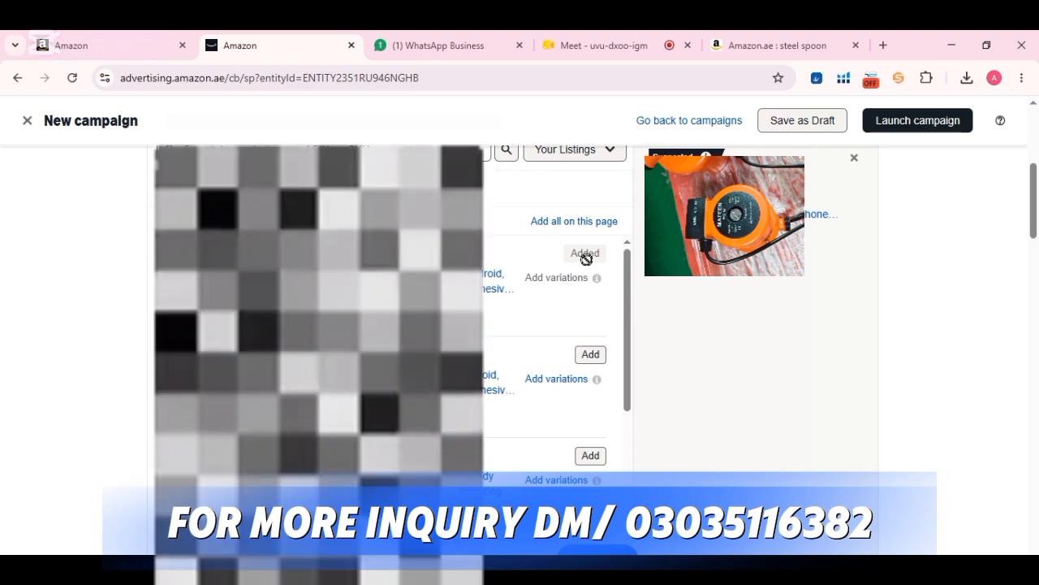
- Review the targeting and default bid options, and switch automatic targeting to bids set by targeting group
{"action": "scroll", "coordinate": [726, 298], "scroll_direction": "down", "scroll_amount": 5}
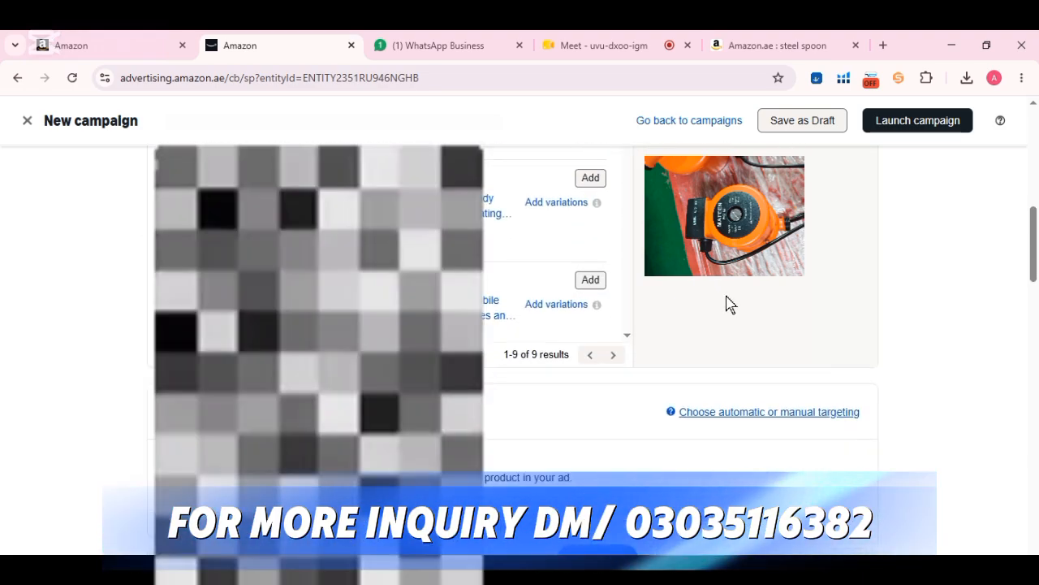
{"action": "scroll", "coordinate": [726, 302], "scroll_direction": "down", "scroll_amount": 2}
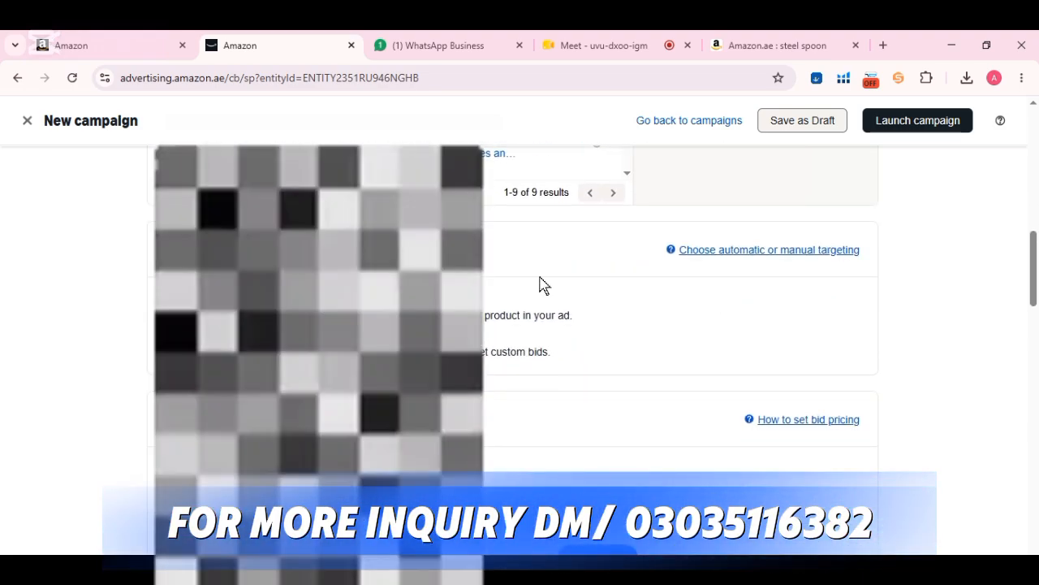
{"action": "scroll", "coordinate": [759, 353], "scroll_direction": "down", "scroll_amount": 1}
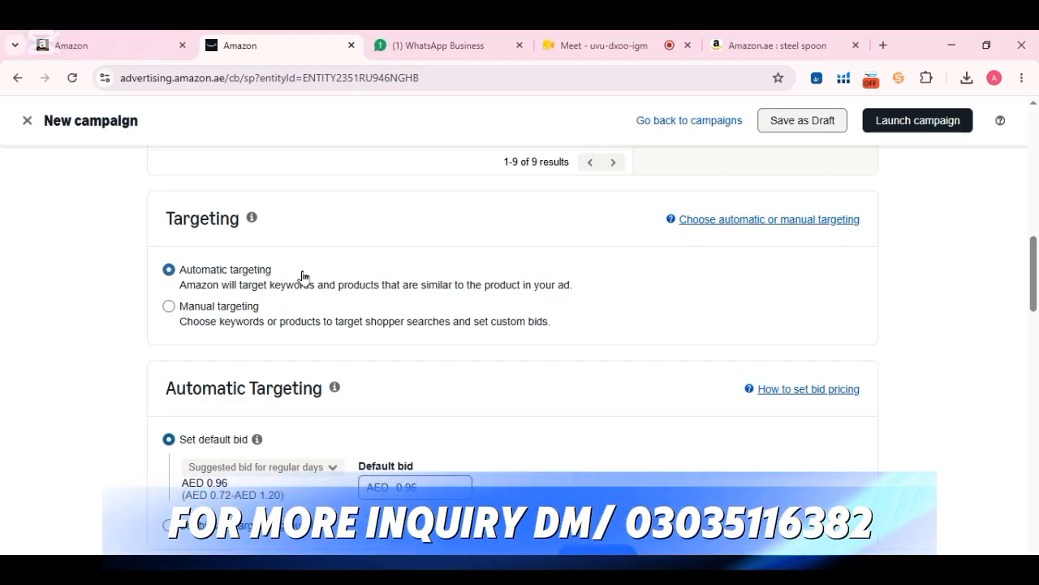
{"action": "scroll", "coordinate": [348, 366], "scroll_direction": "down", "scroll_amount": 3}
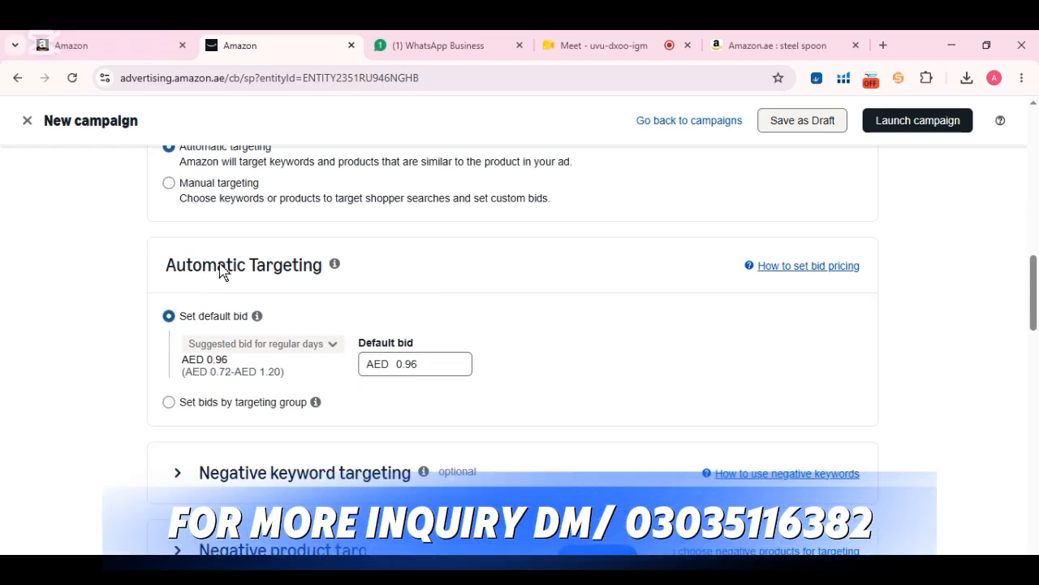
{"action": "scroll", "coordinate": [268, 216], "scroll_direction": "up", "scroll_amount": 2}
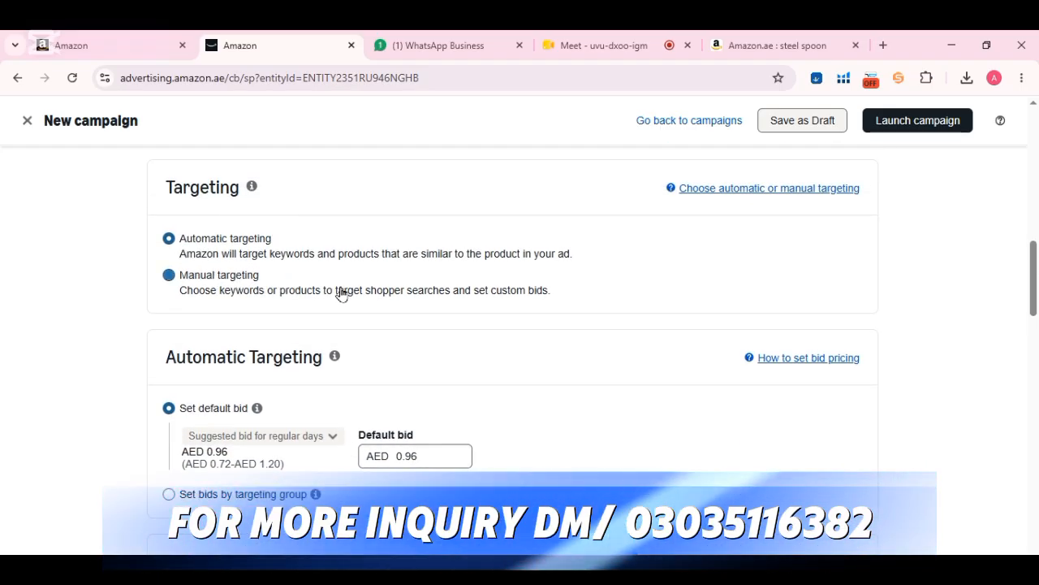
{"action": "scroll", "coordinate": [341, 294], "scroll_direction": "down", "scroll_amount": 2}
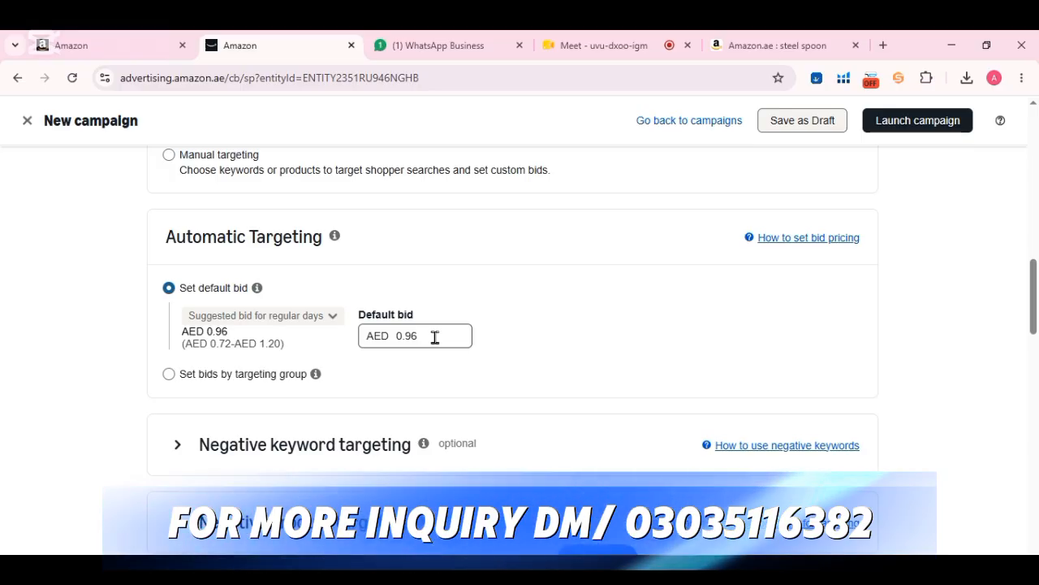
{"action": "left_click", "coordinate": [204, 321]}
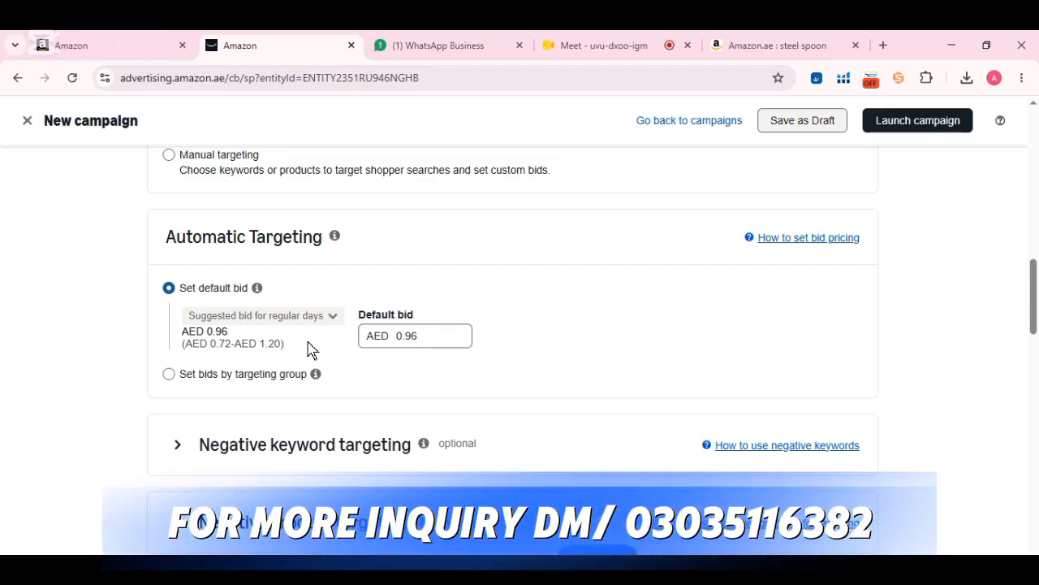
{"action": "mouse_move", "coordinate": [214, 328]}
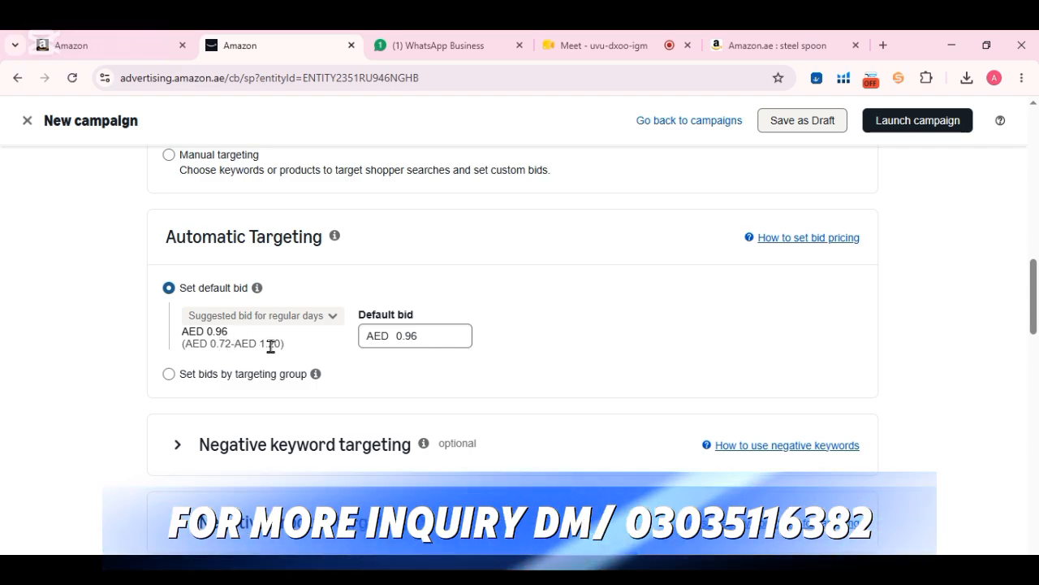
{"action": "left_click", "coordinate": [427, 336]}
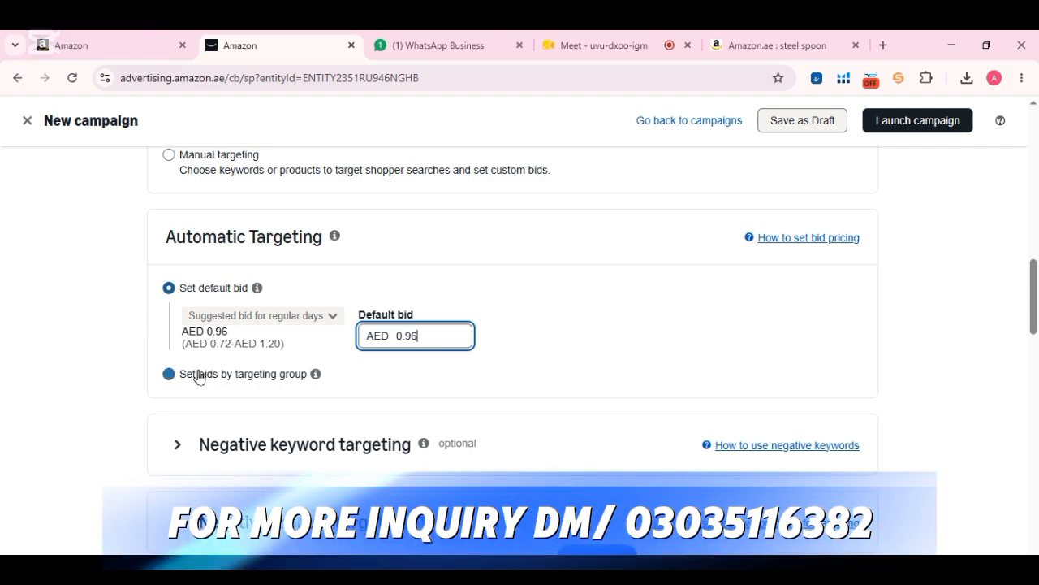
{"action": "left_click", "coordinate": [168, 375]}
{"action": "scroll", "coordinate": [195, 384], "scroll_direction": "down", "scroll_amount": 1}
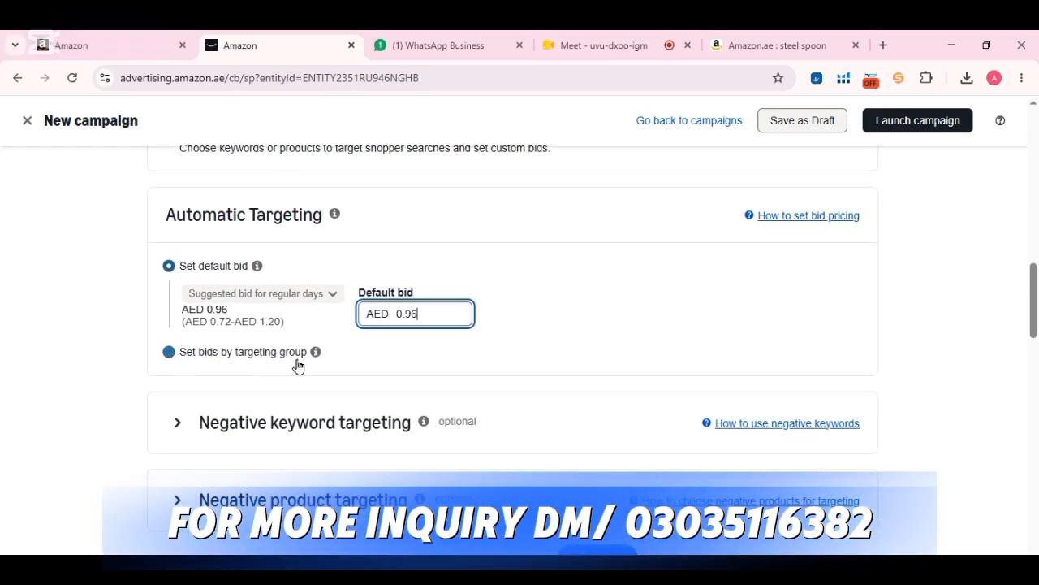
{"action": "left_click", "coordinate": [169, 354]}
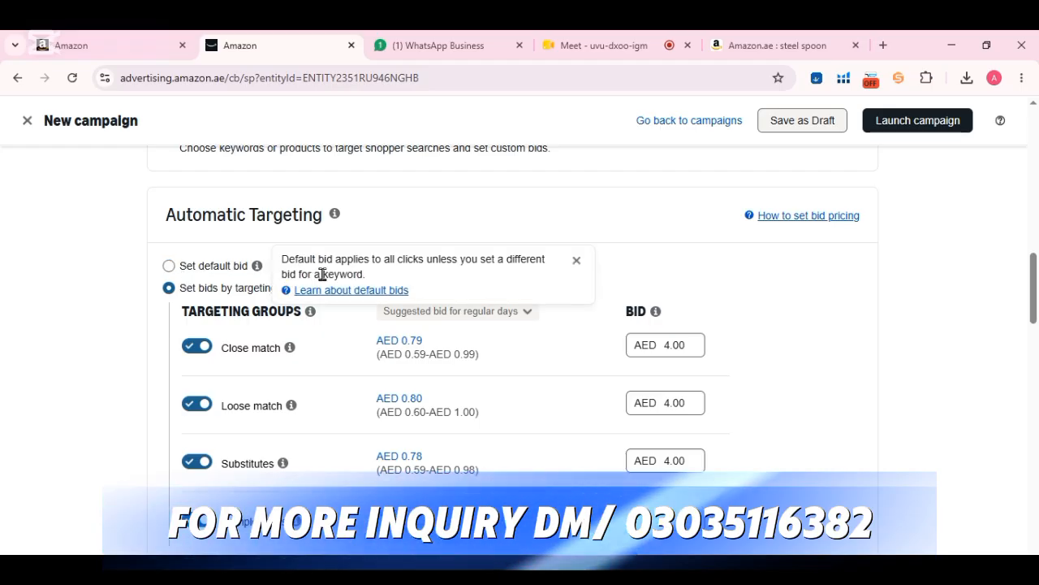
- Disable the Complements, Substitutes and Loose match targeting groups, keeping only Close match enabled
{"action": "scroll", "coordinate": [320, 276], "scroll_direction": "down", "scroll_amount": 2}
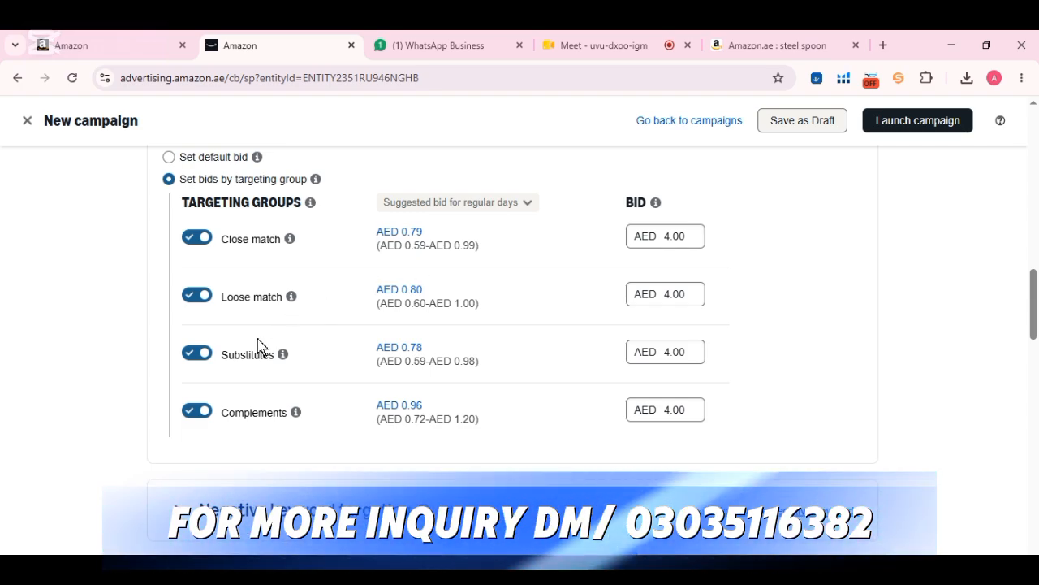
{"action": "left_click", "coordinate": [204, 414]}
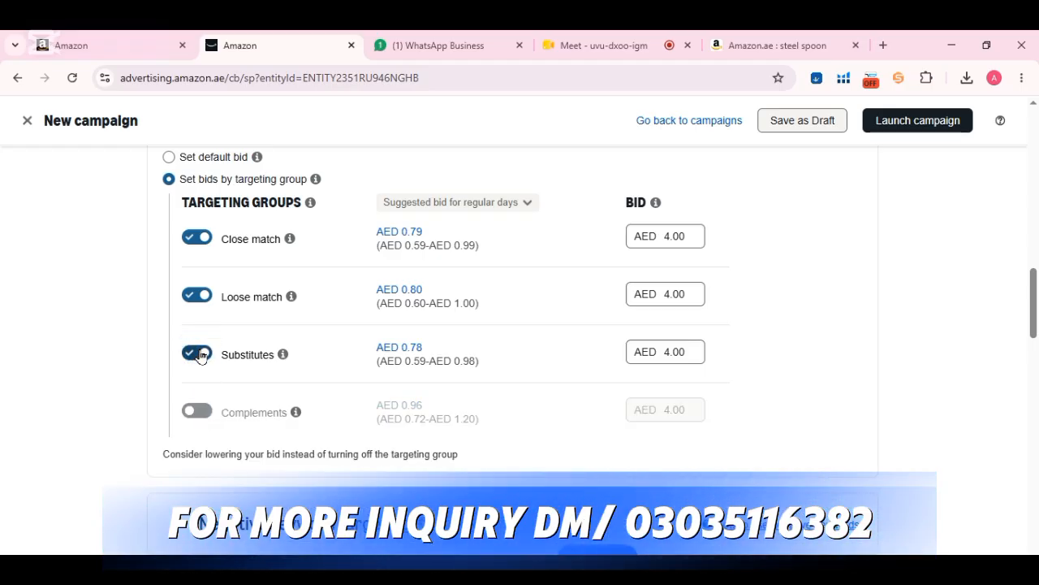
{"action": "left_click", "coordinate": [199, 354]}
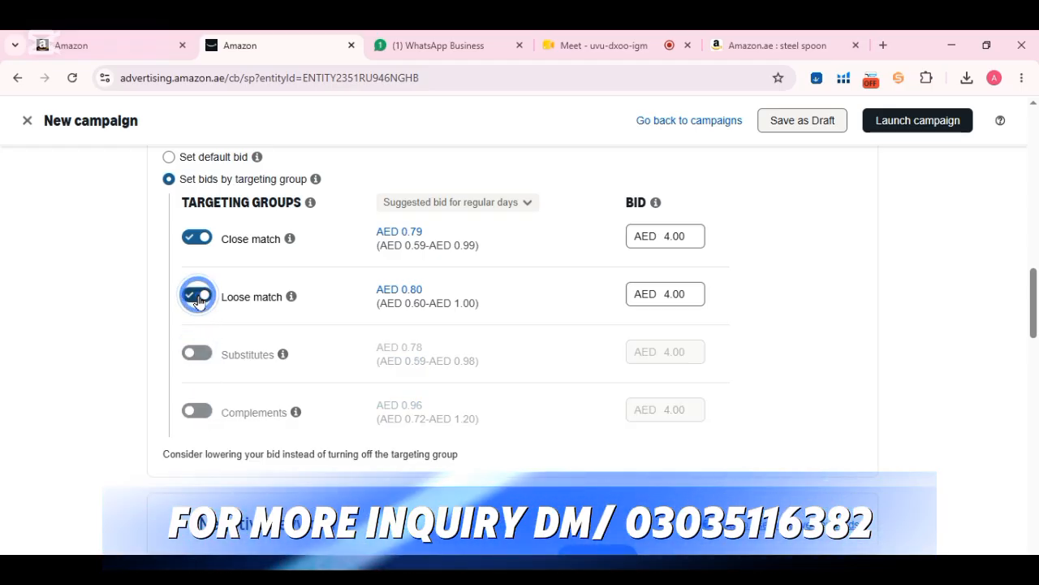
{"action": "left_click", "coordinate": [199, 237]}
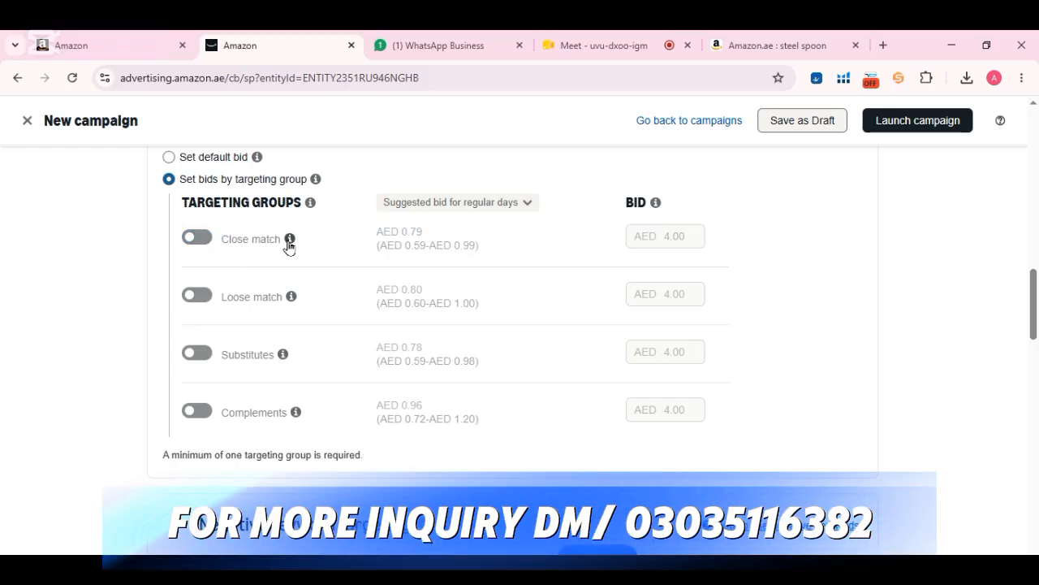
{"action": "left_click", "coordinate": [195, 239]}
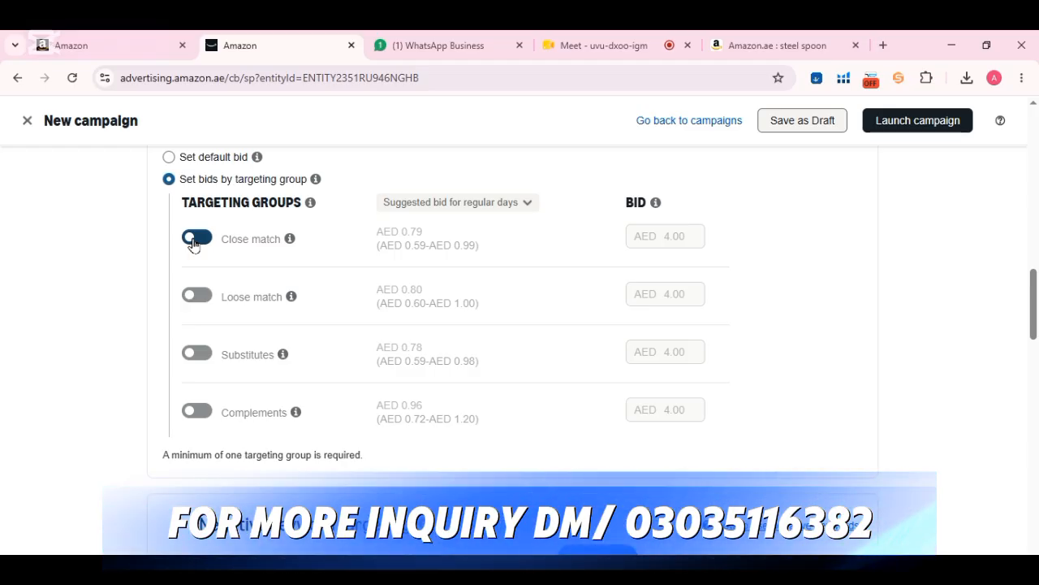
- Switch to the Amazon.ae steel spoon search results and look over the listings and keyword niche summary
{"action": "left_click", "coordinate": [774, 47]}
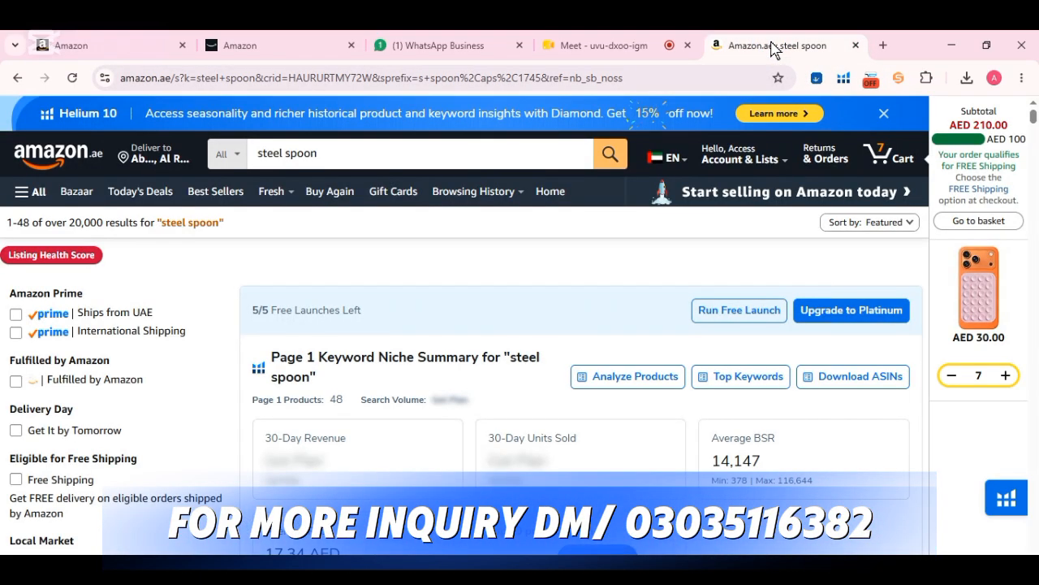
{"action": "scroll", "coordinate": [512, 291], "scroll_direction": "down", "scroll_amount": 10}
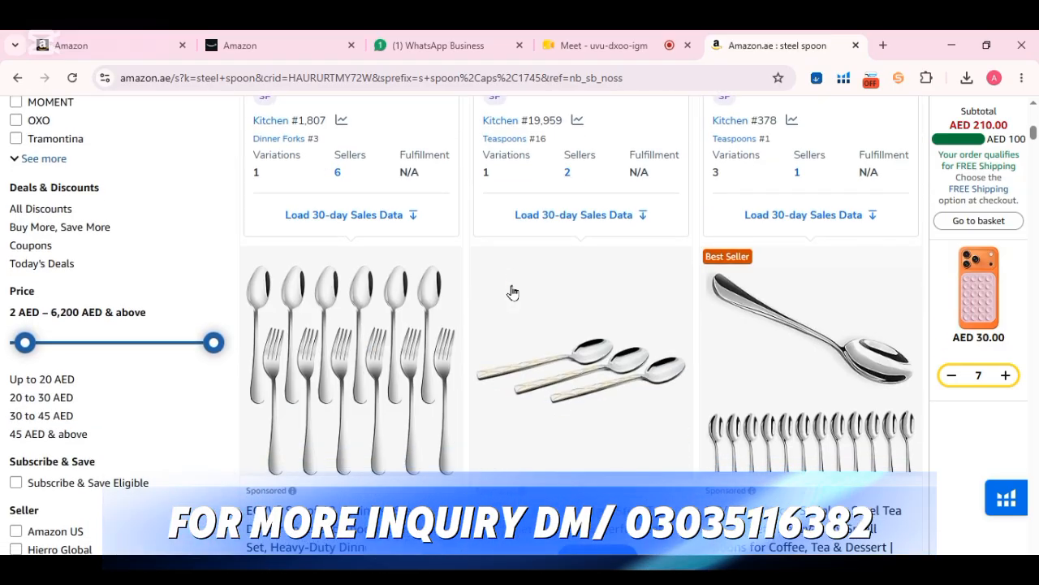
{"action": "scroll", "coordinate": [513, 292], "scroll_direction": "up", "scroll_amount": 10}
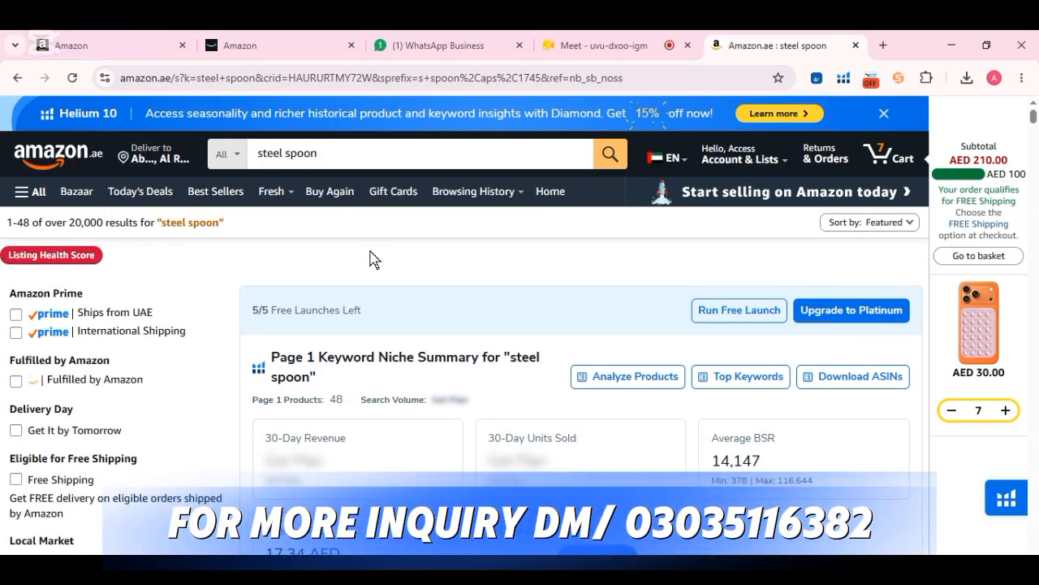
{"action": "scroll", "coordinate": [372, 258], "scroll_direction": "down", "scroll_amount": 3}
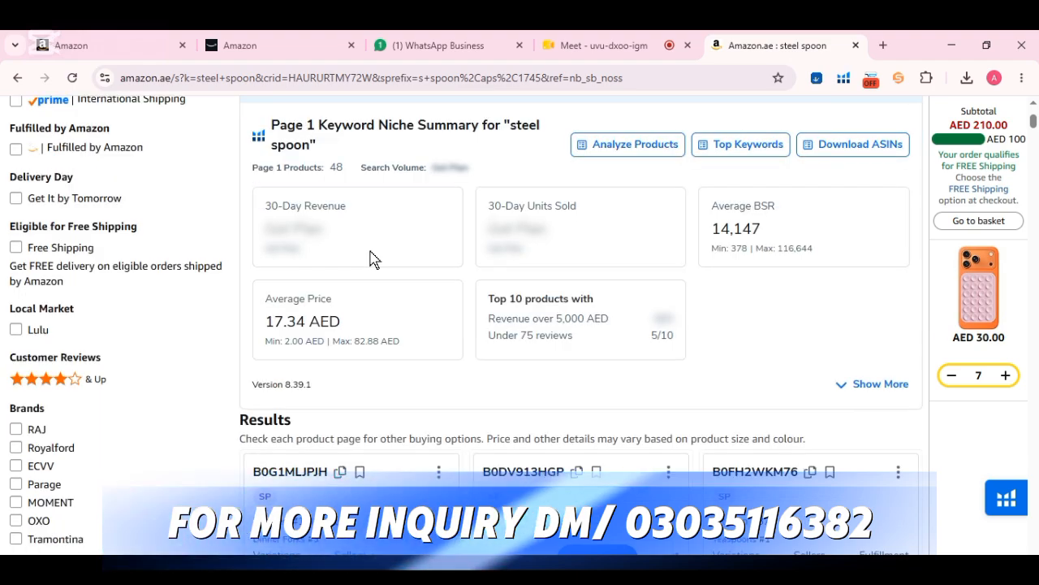
- Return to the new campaign form and look over its targeting groups, negative targeting and campaign bidding strategy sections
{"action": "left_click", "coordinate": [293, 52]}
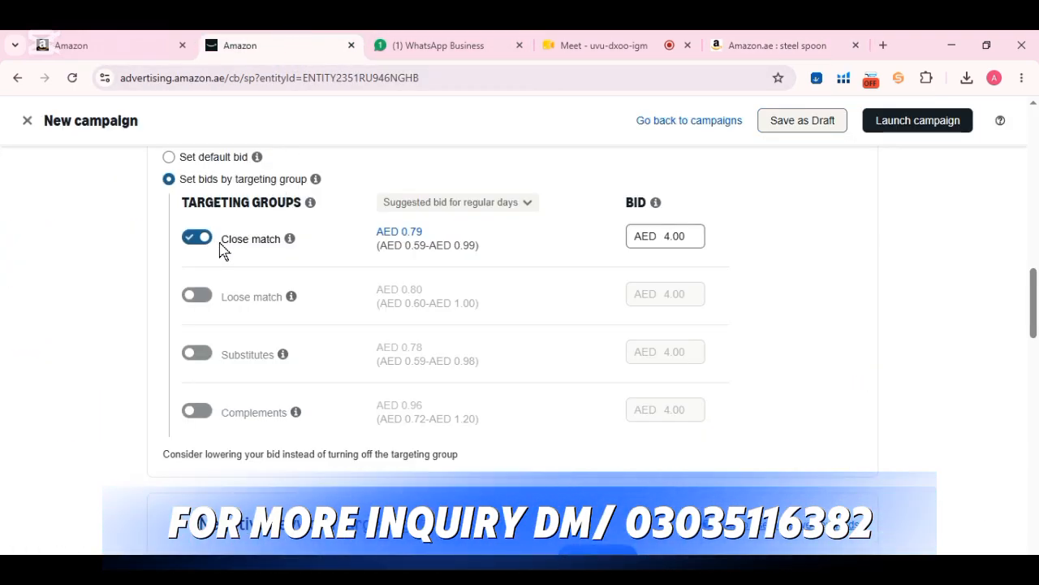
{"action": "scroll", "coordinate": [274, 290], "scroll_direction": "down", "scroll_amount": 4}
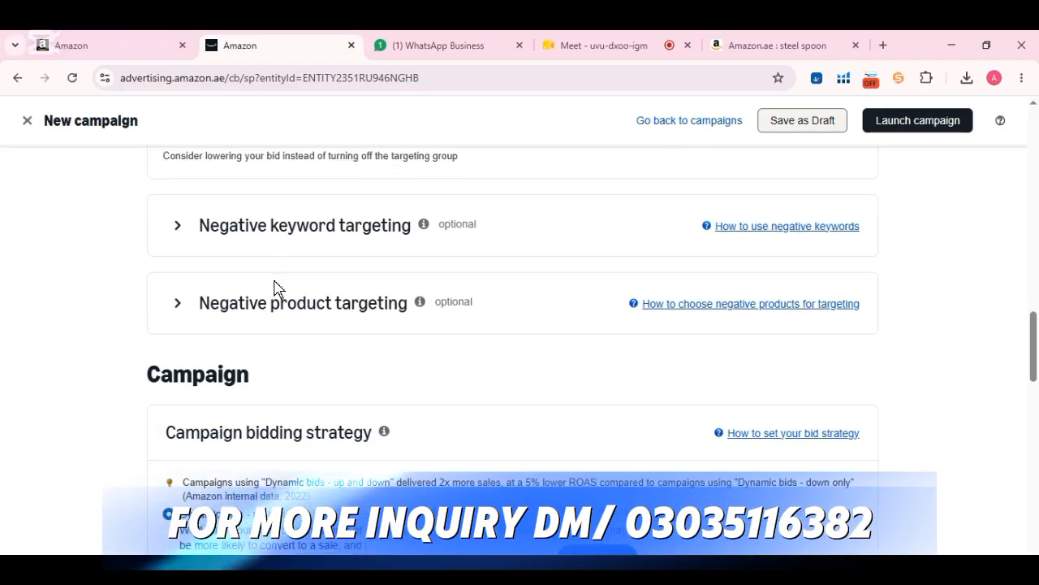
{"action": "scroll", "coordinate": [273, 290], "scroll_direction": "down", "scroll_amount": 4}
{"action": "scroll", "coordinate": [274, 286], "scroll_direction": "up", "scroll_amount": 7}
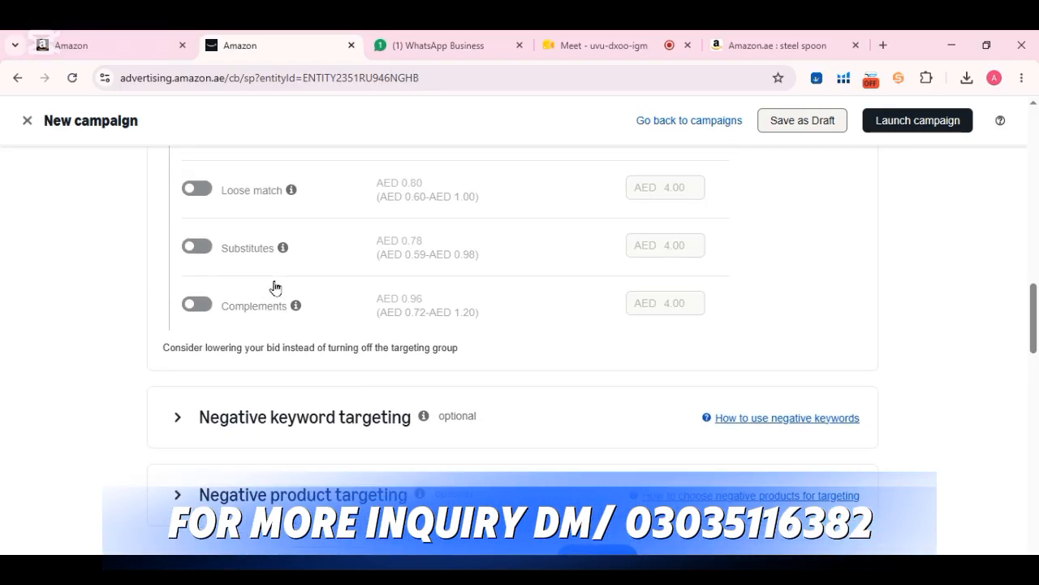
- Read the Close match explanation in the campaign form, then examine the Amazon.ae steel spoon results for closely matching products
{"action": "scroll", "coordinate": [274, 285], "scroll_direction": "up", "scroll_amount": 2}
{"action": "left_click", "coordinate": [289, 269]}
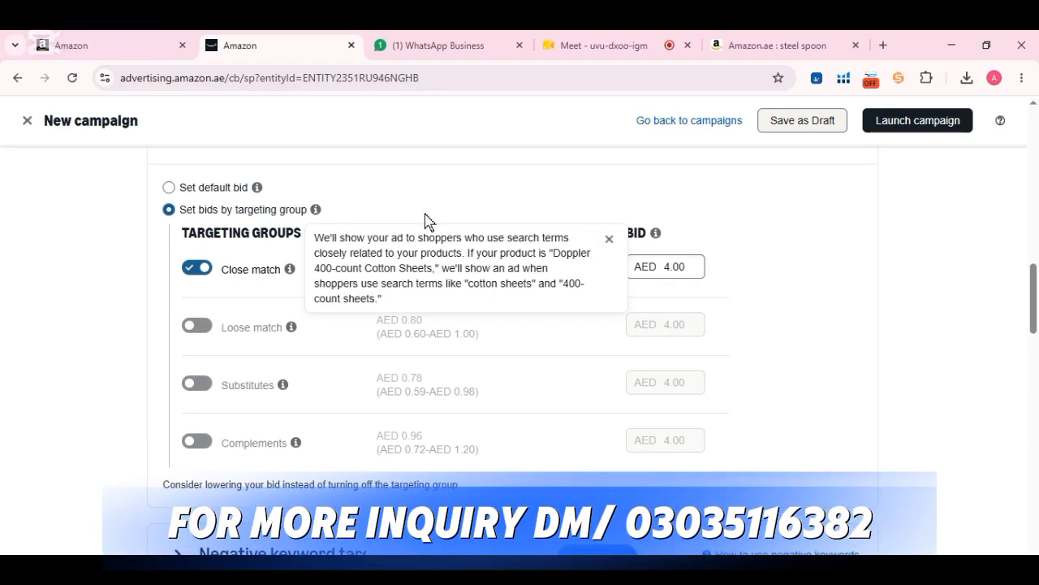
{"action": "left_click", "coordinate": [780, 46]}
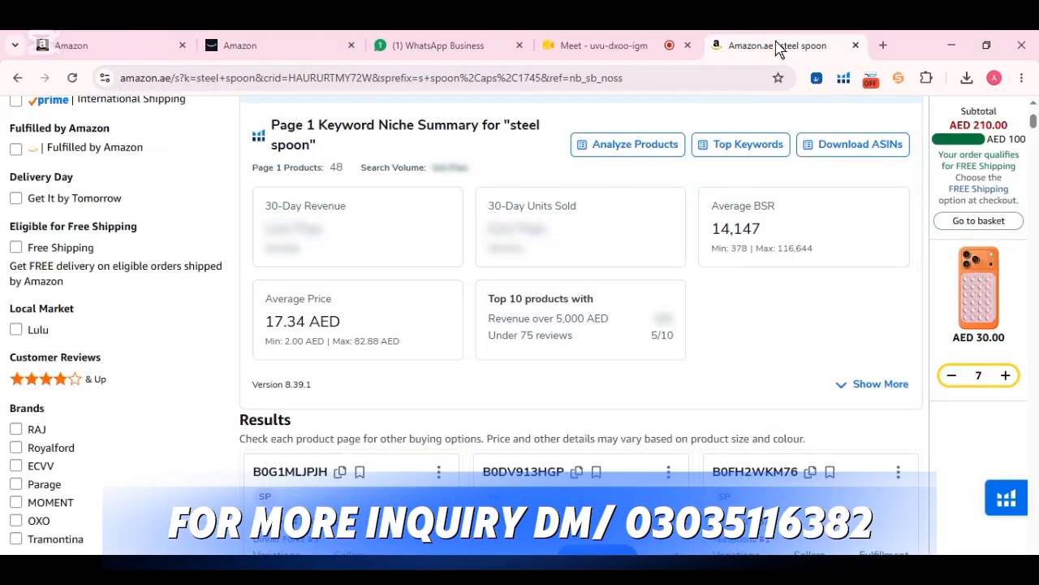
{"action": "scroll", "coordinate": [413, 182], "scroll_direction": "up", "scroll_amount": 3}
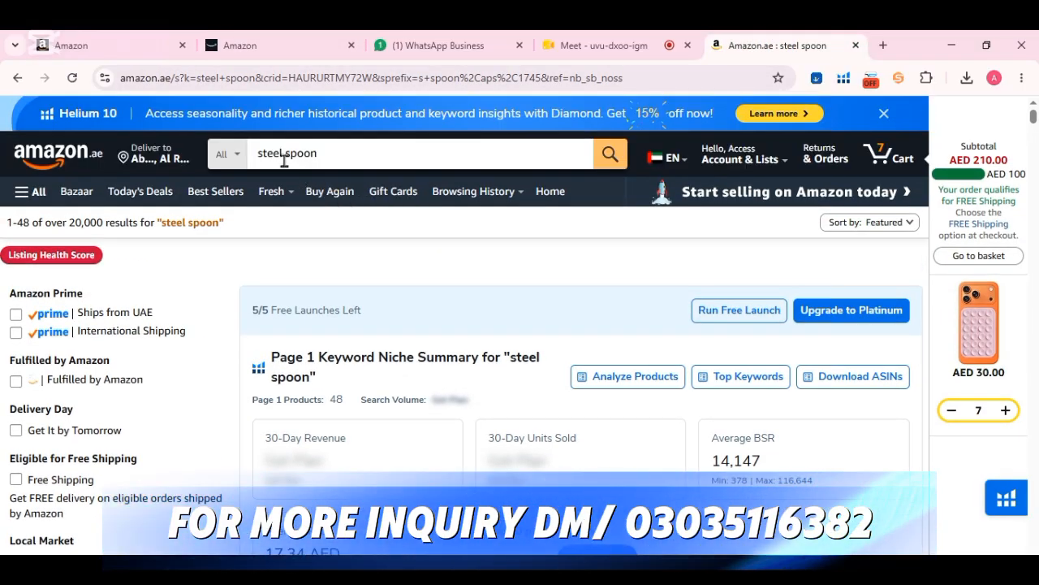
{"action": "scroll", "coordinate": [479, 323], "scroll_direction": "down", "scroll_amount": 8}
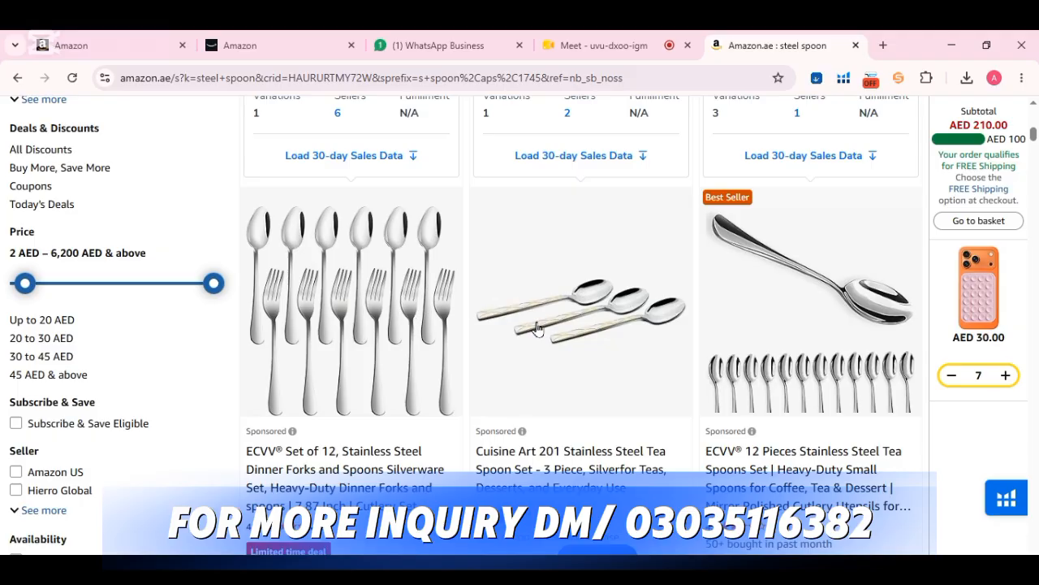
{"action": "scroll", "coordinate": [536, 328], "scroll_direction": "down", "scroll_amount": 8}
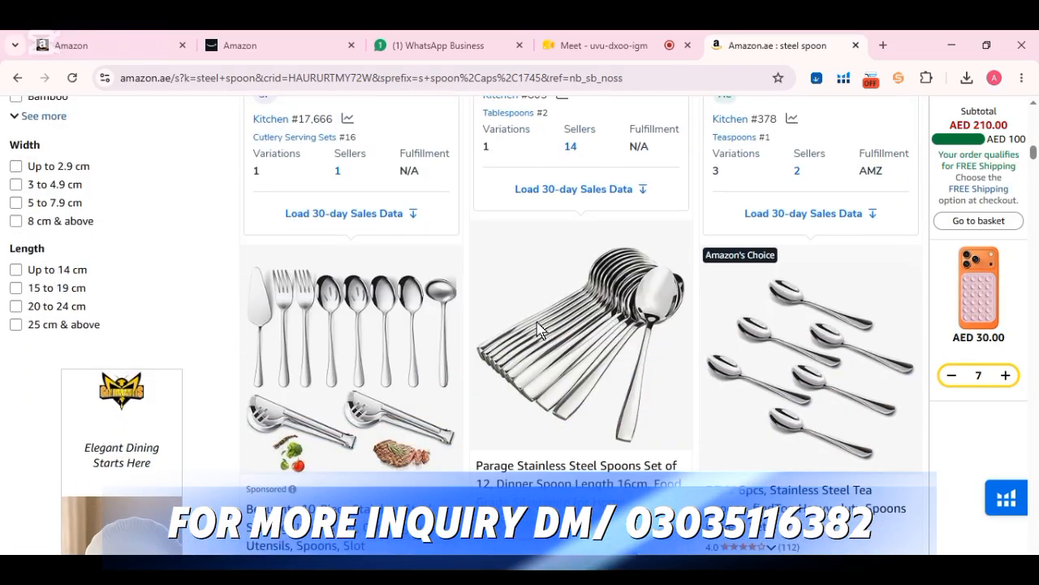
{"action": "scroll", "coordinate": [538, 328], "scroll_direction": "down", "scroll_amount": 7}
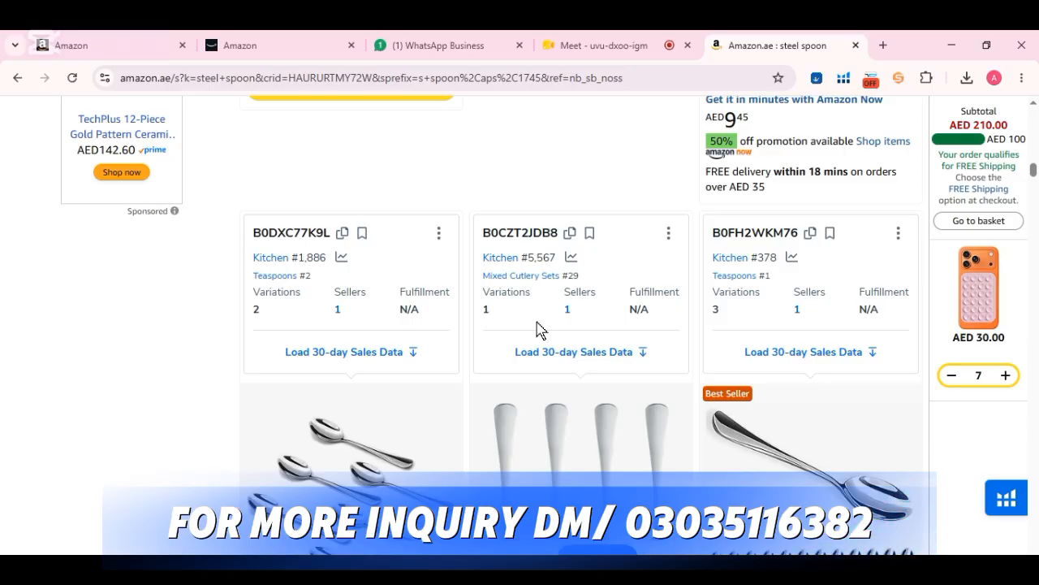
{"action": "scroll", "coordinate": [536, 329], "scroll_direction": "up", "scroll_amount": 10}
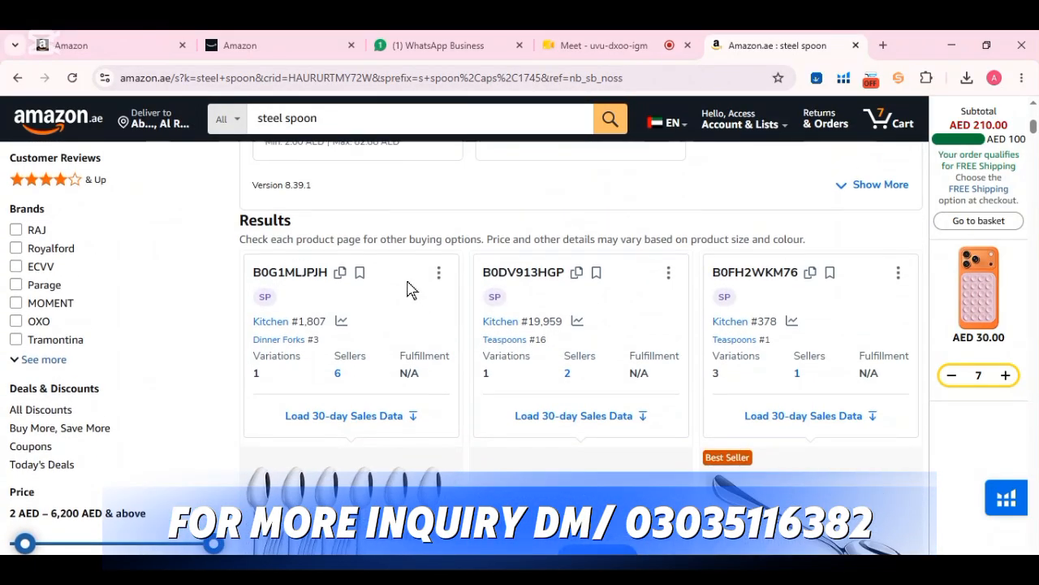
{"action": "scroll", "coordinate": [410, 290], "scroll_direction": "up", "scroll_amount": 5}
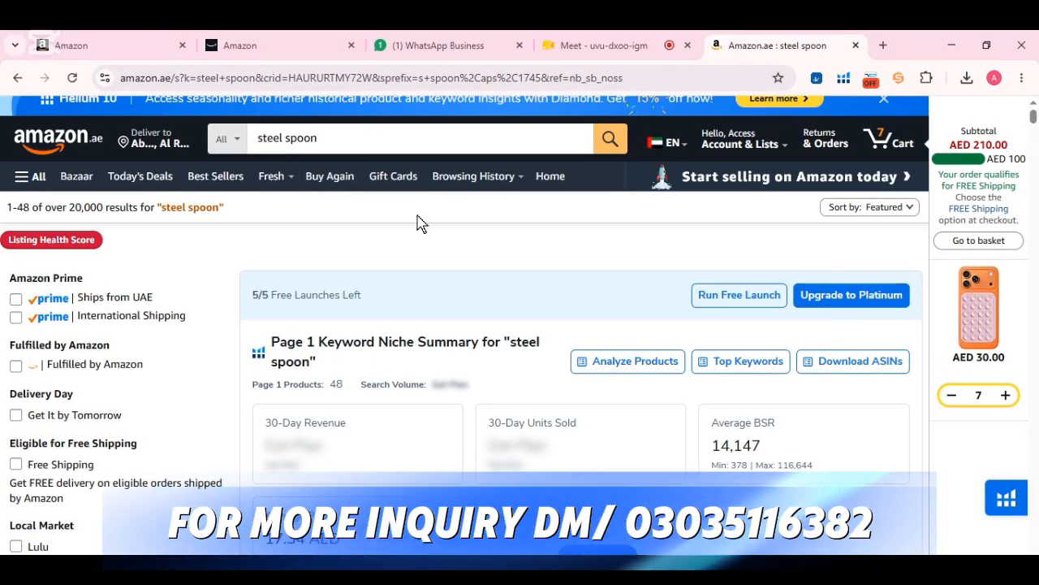
{"action": "scroll", "coordinate": [420, 223], "scroll_direction": "down", "scroll_amount": 10}
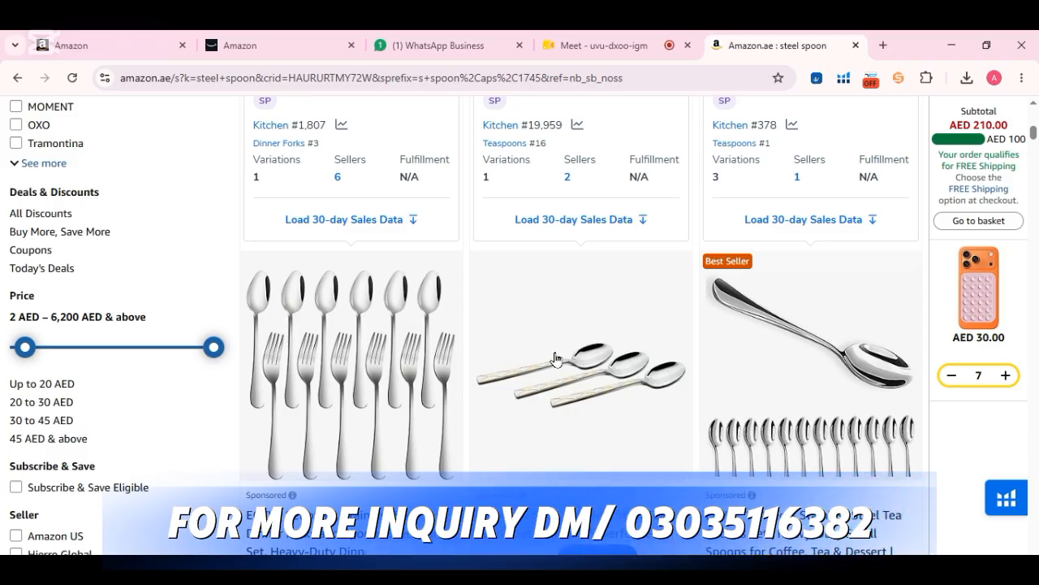
- Return to the new campaign form and enable the Loose match targeting group
{"action": "left_click", "coordinate": [284, 47]}
{"action": "left_click", "coordinate": [196, 325]}
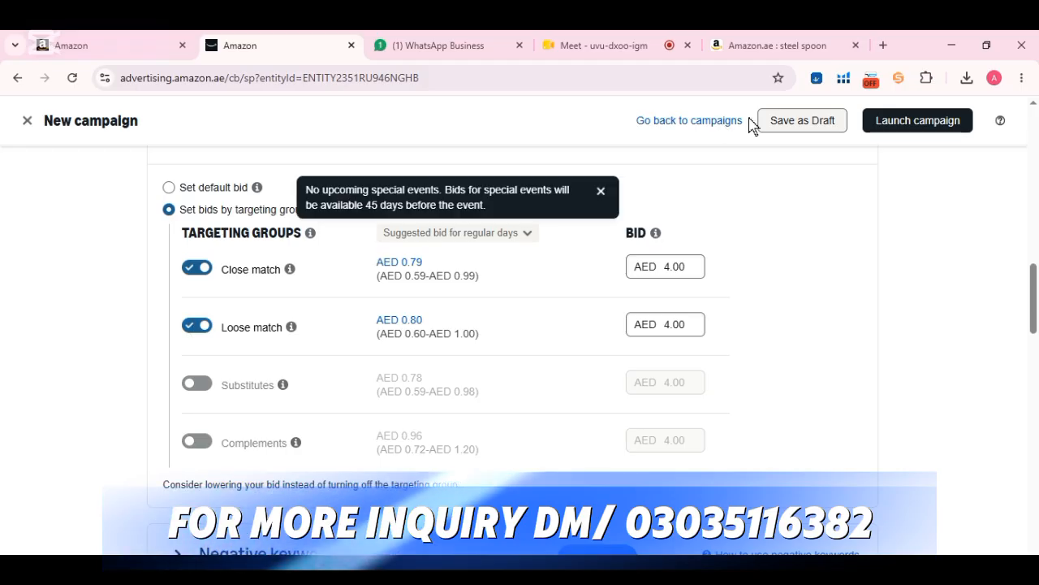
- Switch to the Amazon.ae steel spoon results and examine listings further down the page for loosely related utensils and cutlery
{"action": "left_click", "coordinate": [792, 46]}
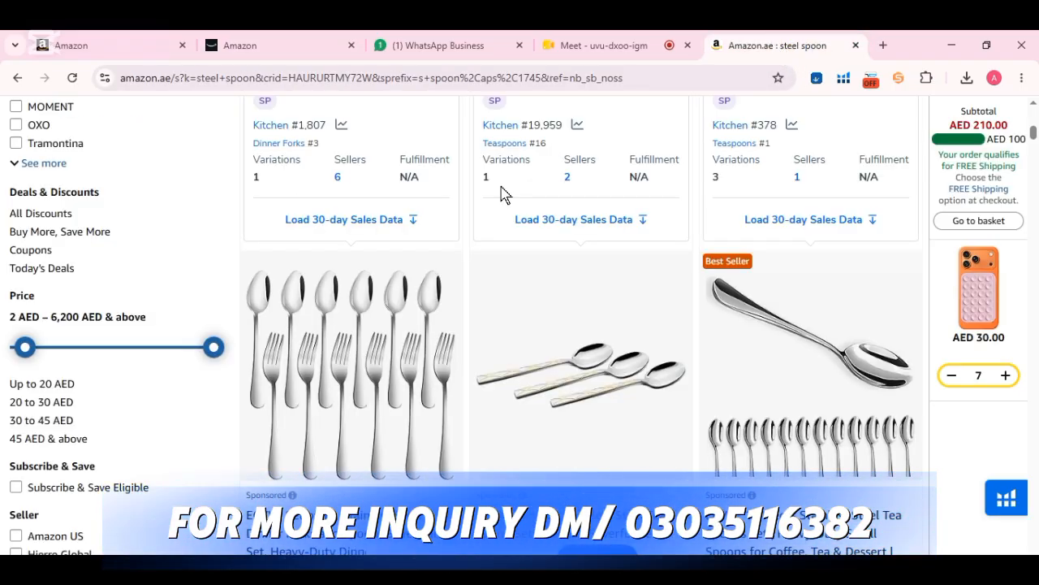
{"action": "scroll", "coordinate": [499, 197], "scroll_direction": "up", "scroll_amount": 8}
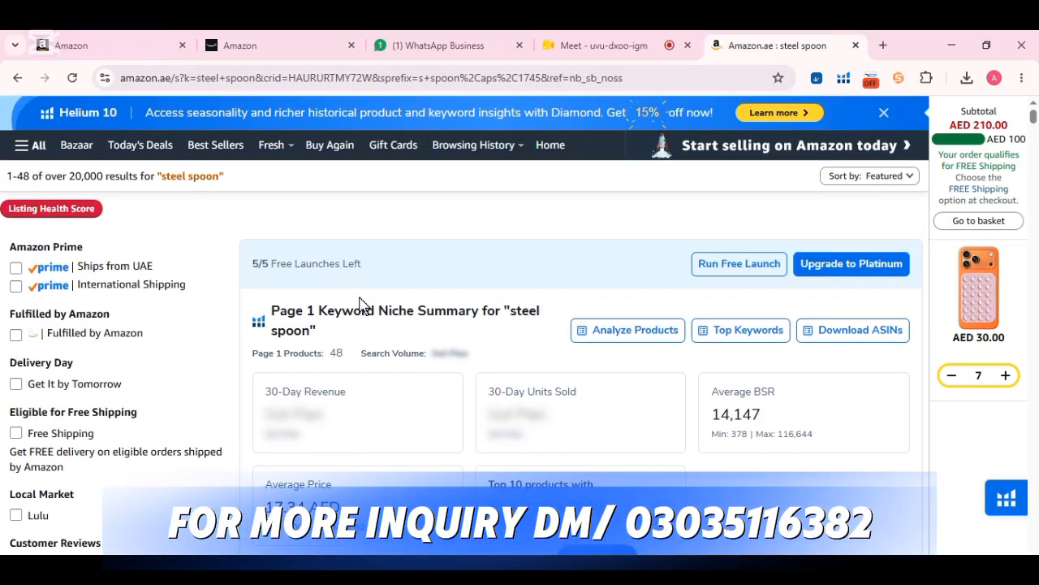
{"action": "scroll", "coordinate": [360, 301], "scroll_direction": "down", "scroll_amount": 3}
{"action": "scroll", "coordinate": [422, 236], "scroll_direction": "up", "scroll_amount": 3}
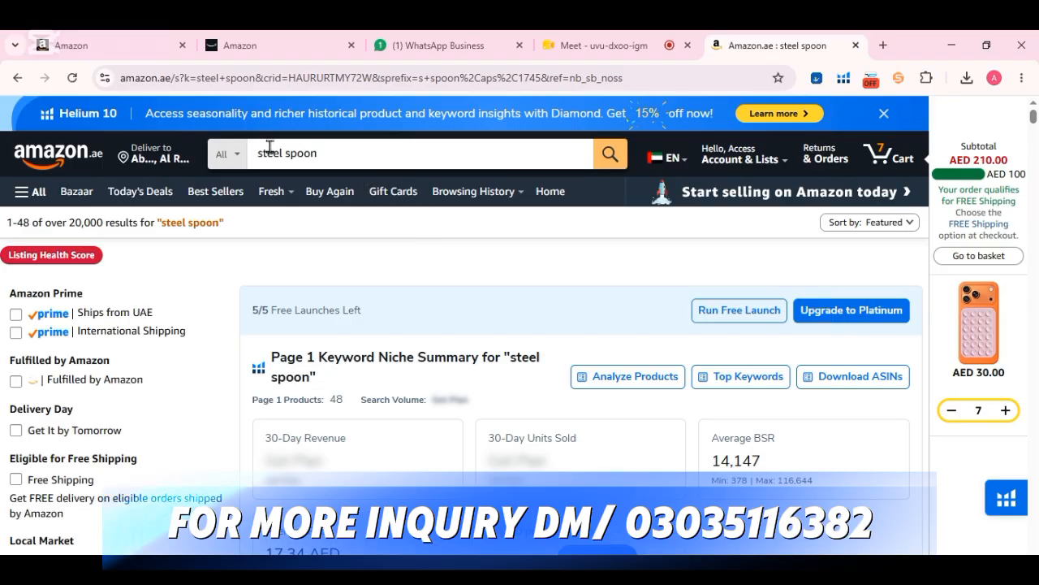
{"action": "scroll", "coordinate": [389, 257], "scroll_direction": "down", "scroll_amount": 15}
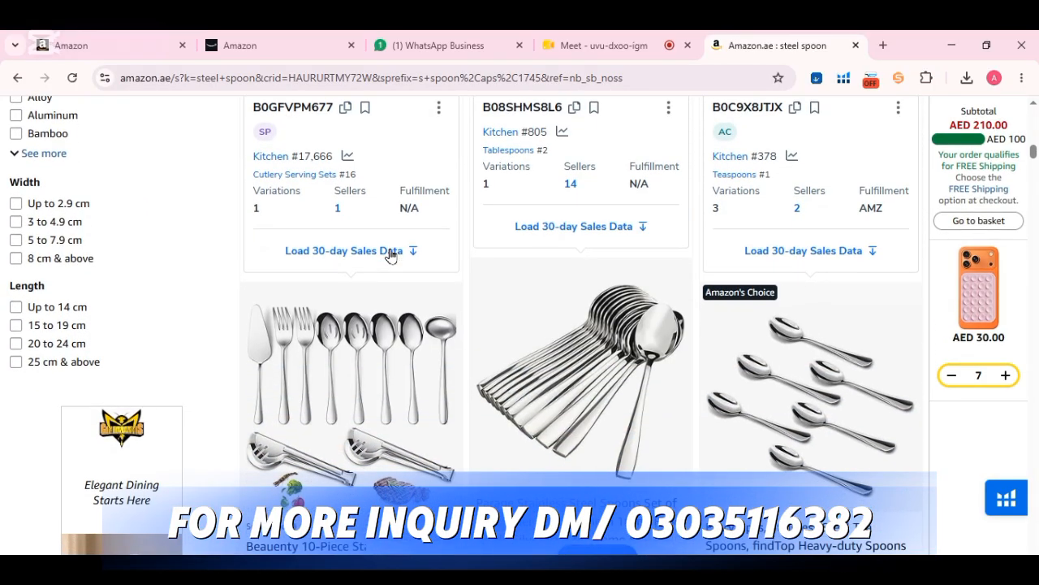
{"action": "scroll", "coordinate": [391, 255], "scroll_direction": "down", "scroll_amount": 1}
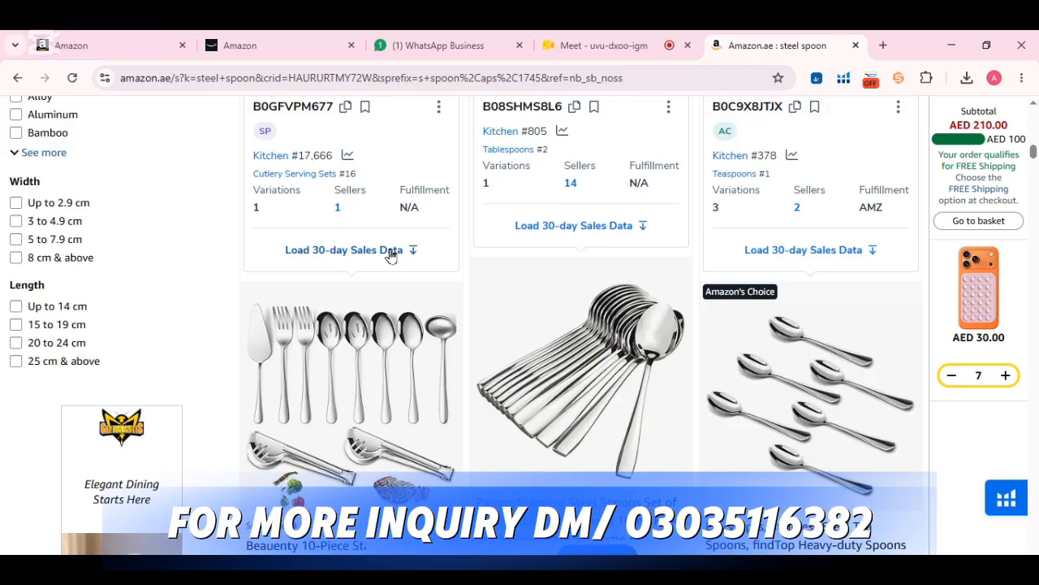
{"action": "scroll", "coordinate": [457, 344], "scroll_direction": "down", "scroll_amount": 12}
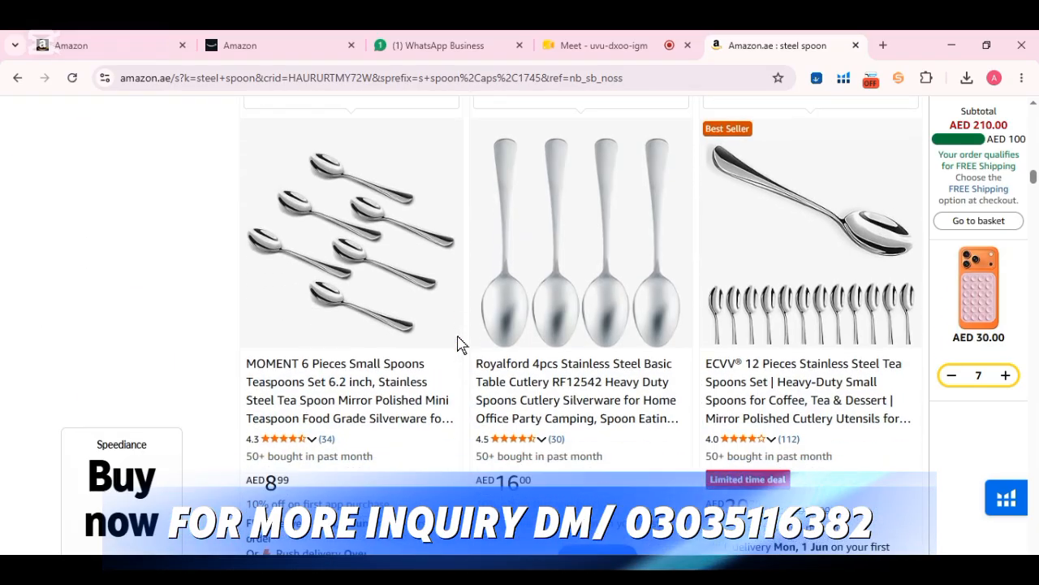
{"action": "scroll", "coordinate": [458, 345], "scroll_direction": "down", "scroll_amount": 10}
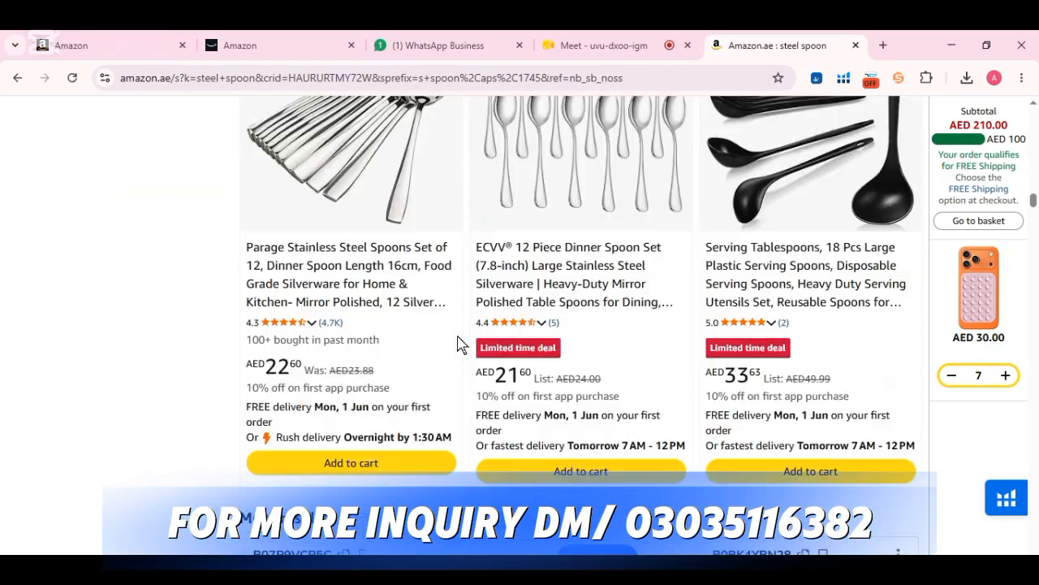
{"action": "scroll", "coordinate": [457, 344], "scroll_direction": "down", "scroll_amount": 10}
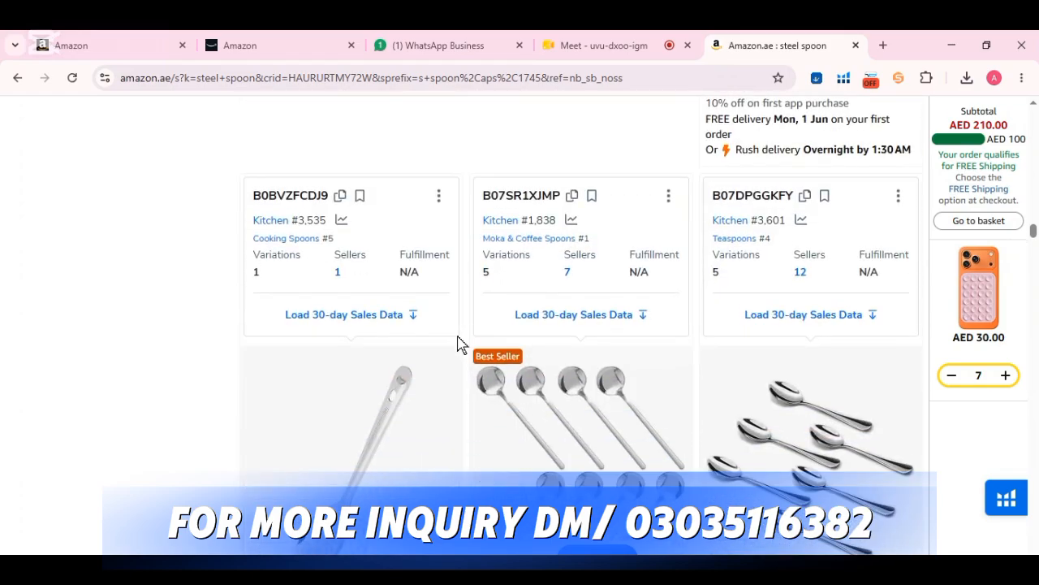
{"action": "scroll", "coordinate": [457, 345], "scroll_direction": "down", "scroll_amount": 3}
{"action": "scroll", "coordinate": [458, 344], "scroll_direction": "down", "scroll_amount": 12}
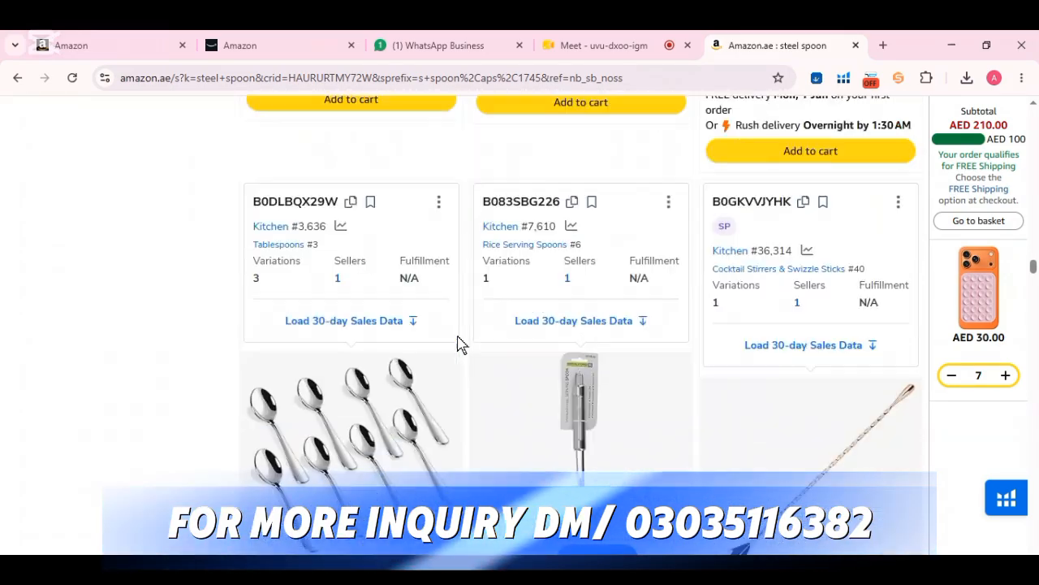
{"action": "scroll", "coordinate": [458, 344], "scroll_direction": "down", "scroll_amount": 3}
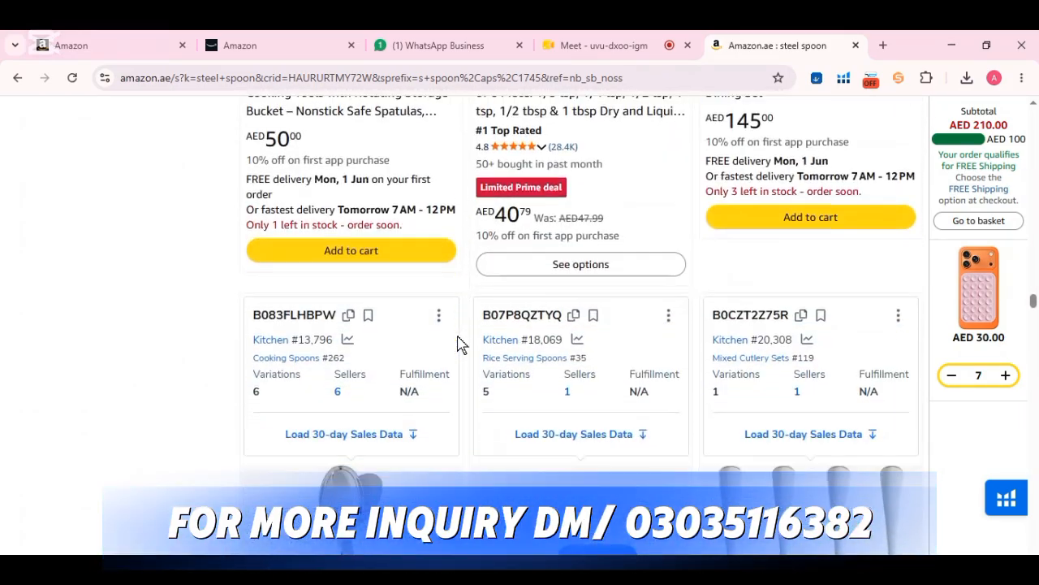
{"action": "scroll", "coordinate": [458, 343], "scroll_direction": "up", "scroll_amount": 5}
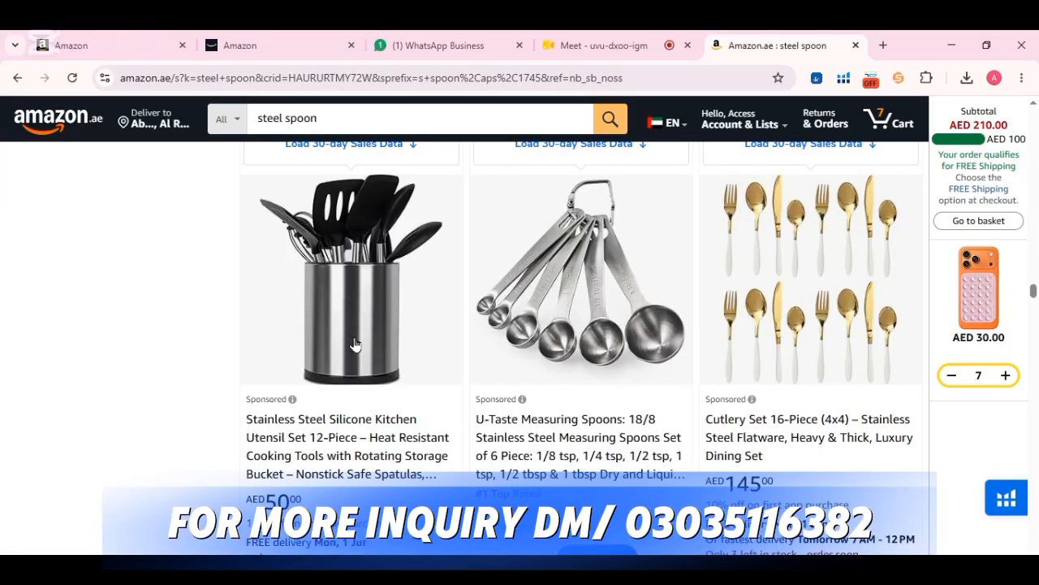
{"action": "scroll", "coordinate": [588, 404], "scroll_direction": "down", "scroll_amount": 5}
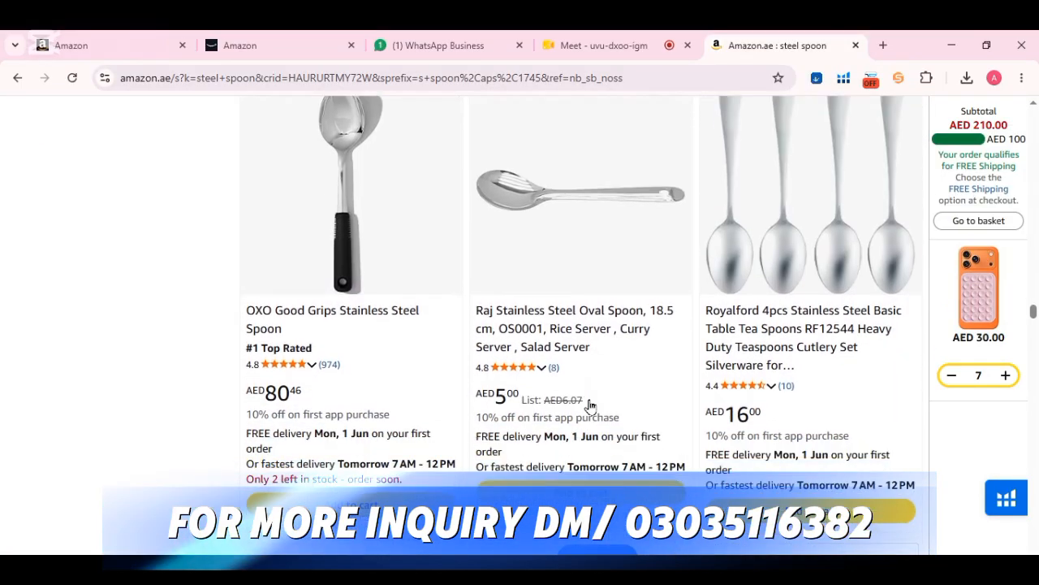
{"action": "scroll", "coordinate": [590, 405], "scroll_direction": "down", "scroll_amount": 1}
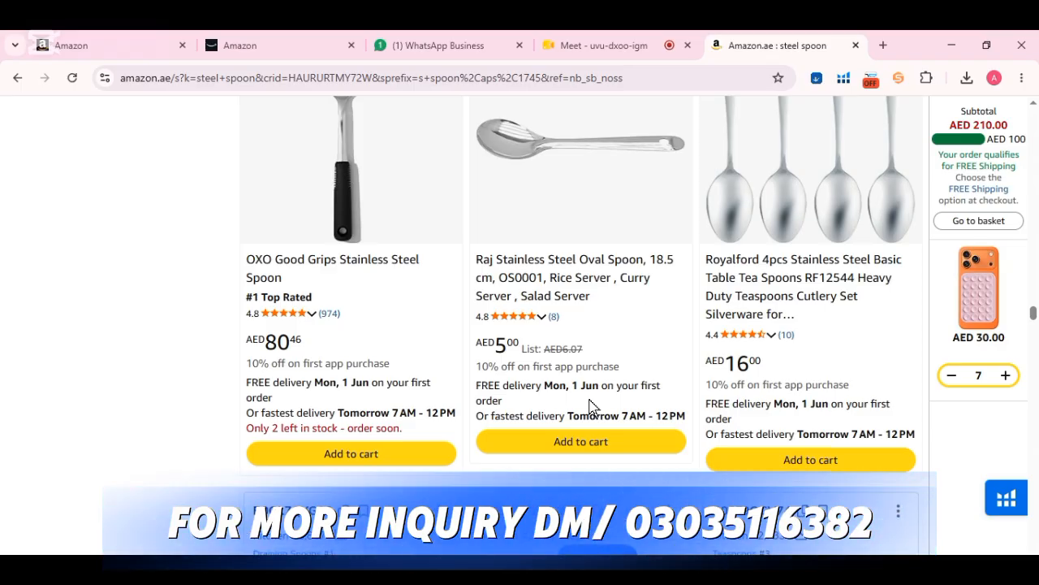
- Check the targeting groups in the campaign form, then look back over the steel spoon listings up to the search term
{"action": "left_click", "coordinate": [271, 45]}
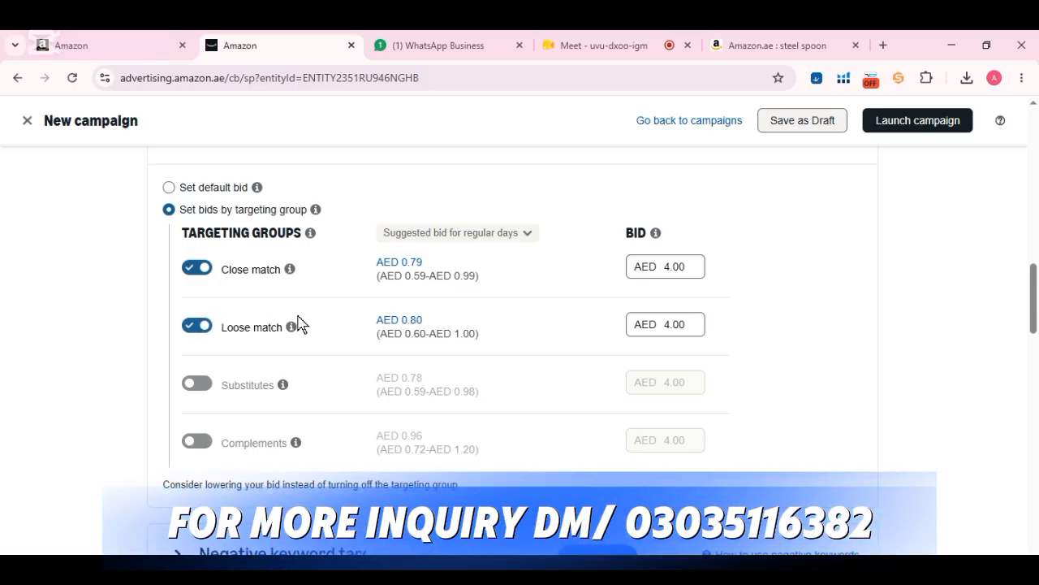
{"action": "left_click", "coordinate": [793, 42]}
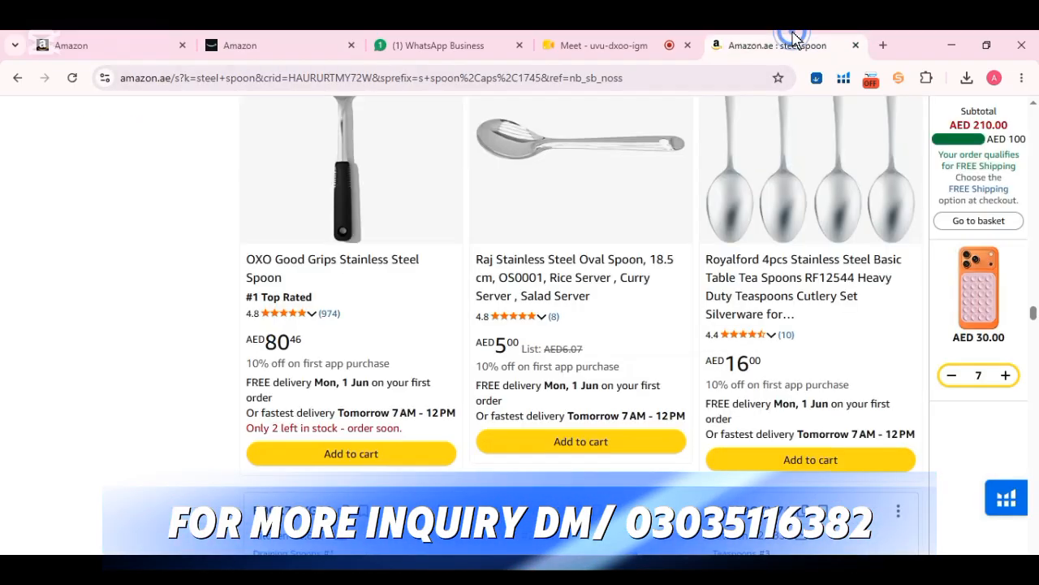
{"action": "scroll", "coordinate": [600, 254], "scroll_direction": "down", "scroll_amount": 10}
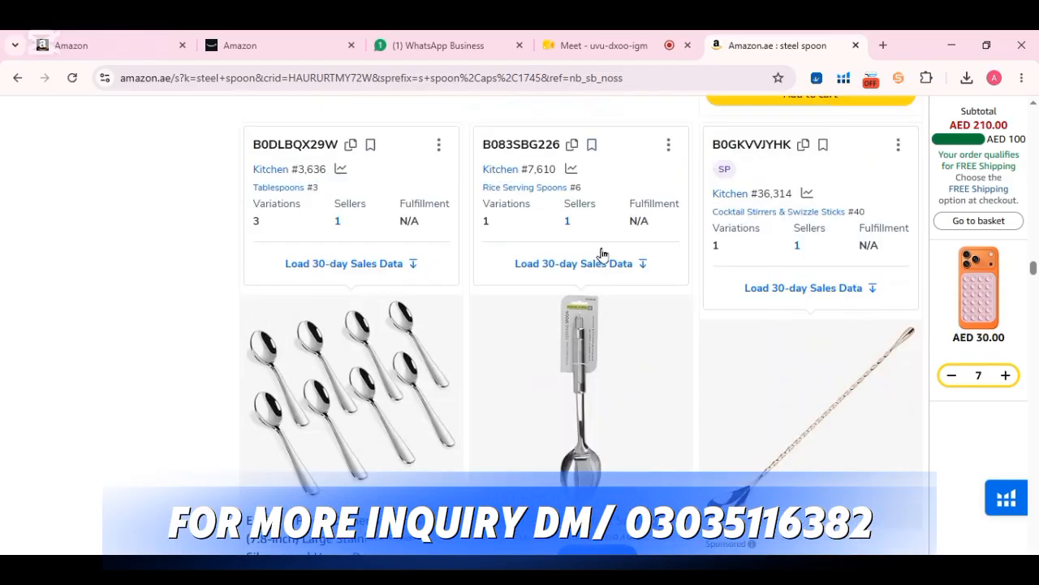
{"action": "scroll", "coordinate": [602, 255], "scroll_direction": "up", "scroll_amount": 10}
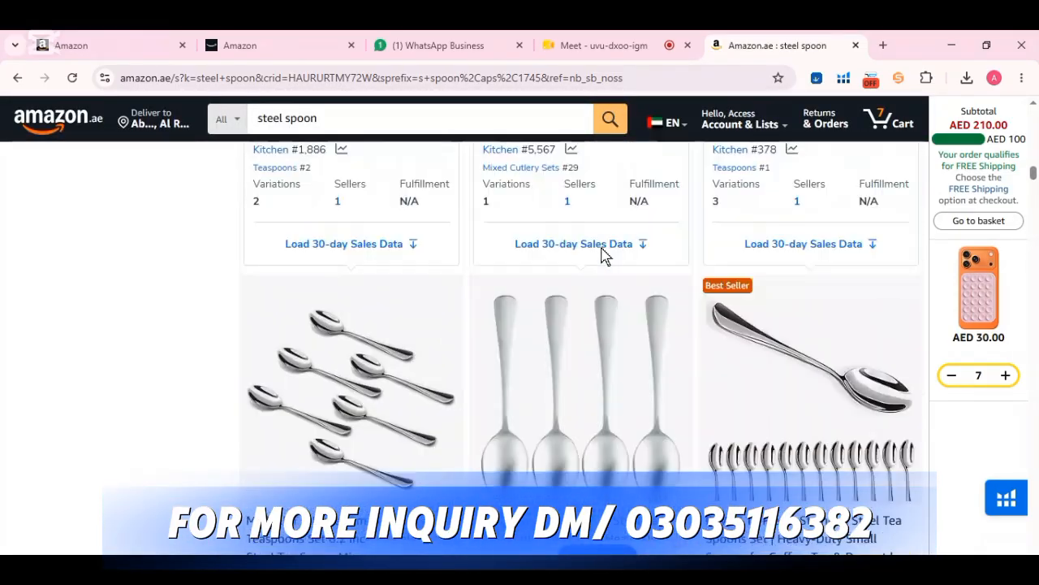
{"action": "scroll", "coordinate": [602, 255], "scroll_direction": "up", "scroll_amount": 3}
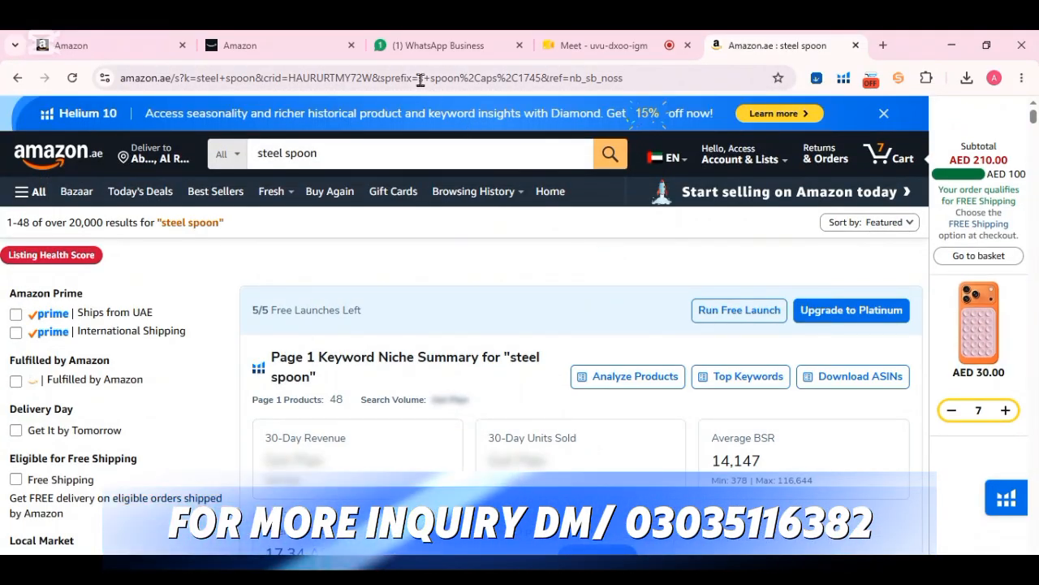
- Enable the Substitutes targeting group in the new campaign form, reading its explanation and checking it against the spoon results
{"action": "left_click", "coordinate": [291, 47]}
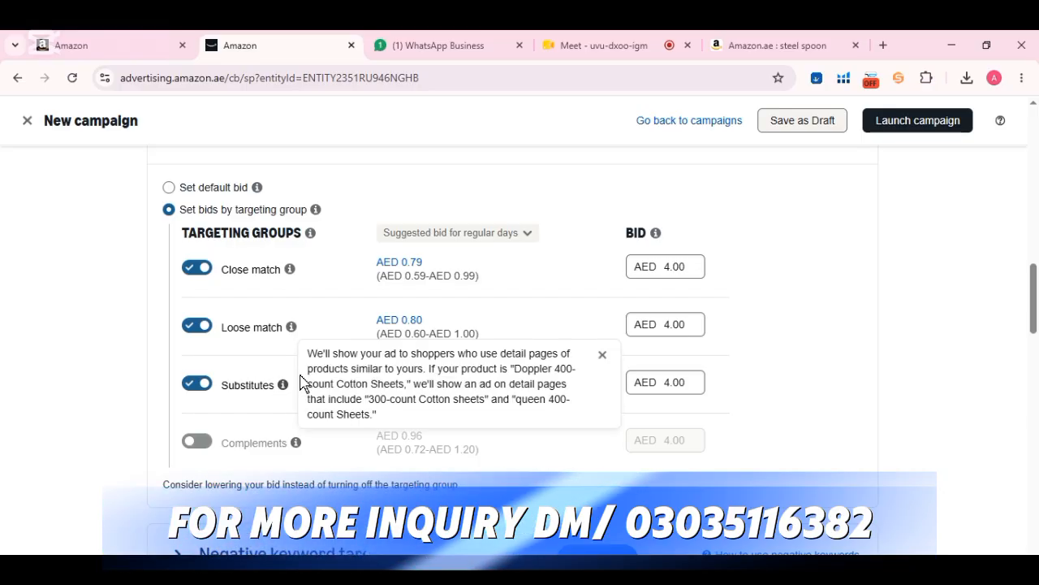
{"action": "mouse_move", "coordinate": [831, 33]}
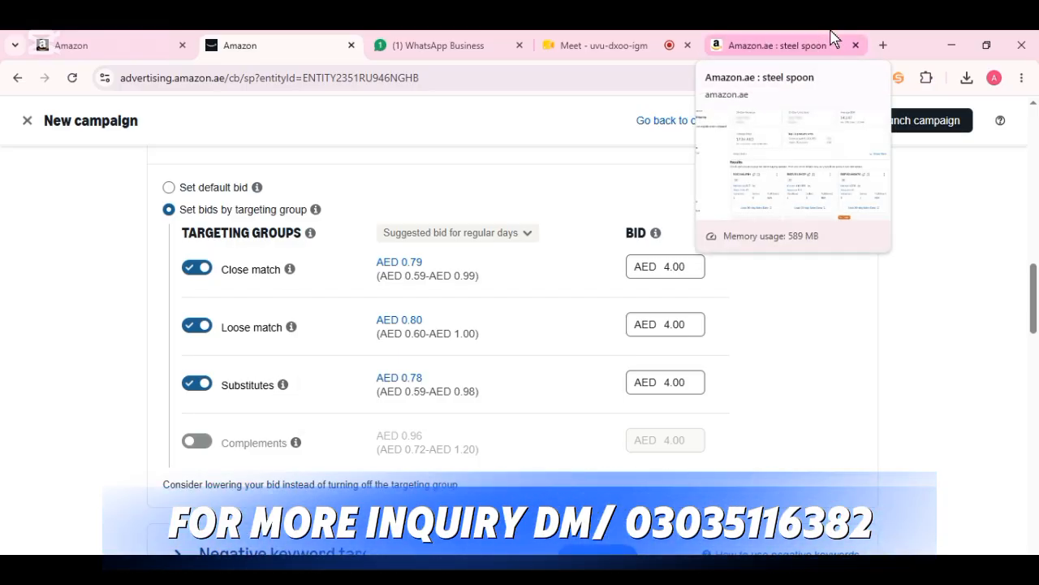
{"action": "left_click", "coordinate": [798, 46]}
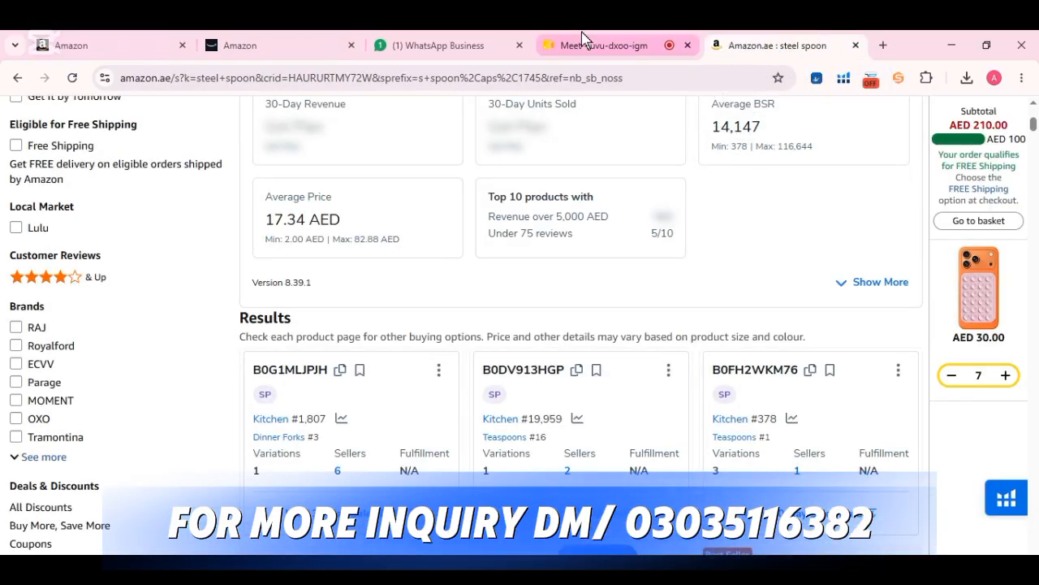
{"action": "left_click", "coordinate": [284, 49]}
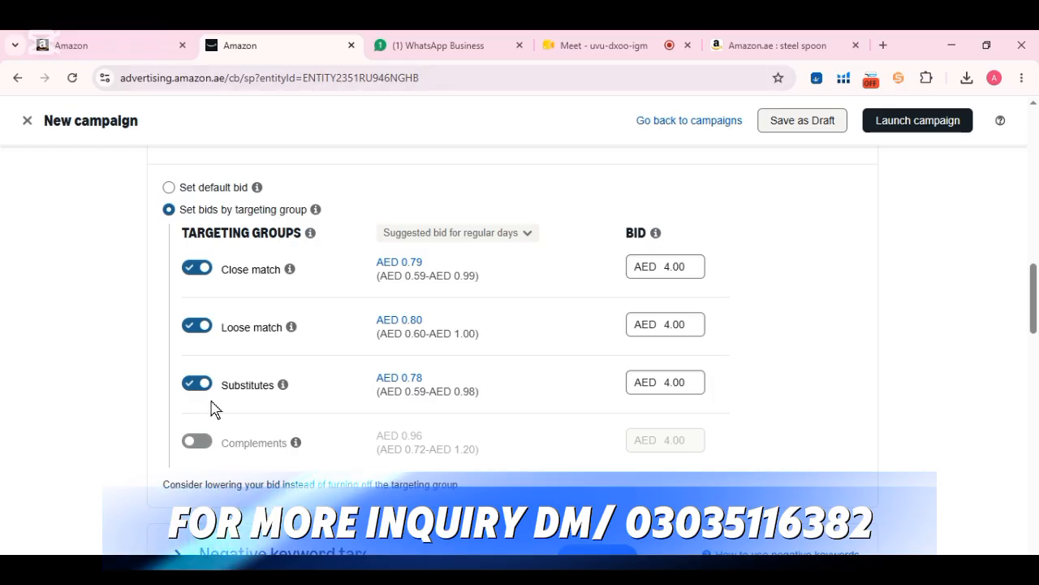
- Switch to the steel spoon results and examine the sponsored spoon listings and keyword niche summary
{"action": "left_click", "coordinate": [780, 47]}
{"action": "scroll", "coordinate": [383, 279], "scroll_direction": "up", "scroll_amount": 5}
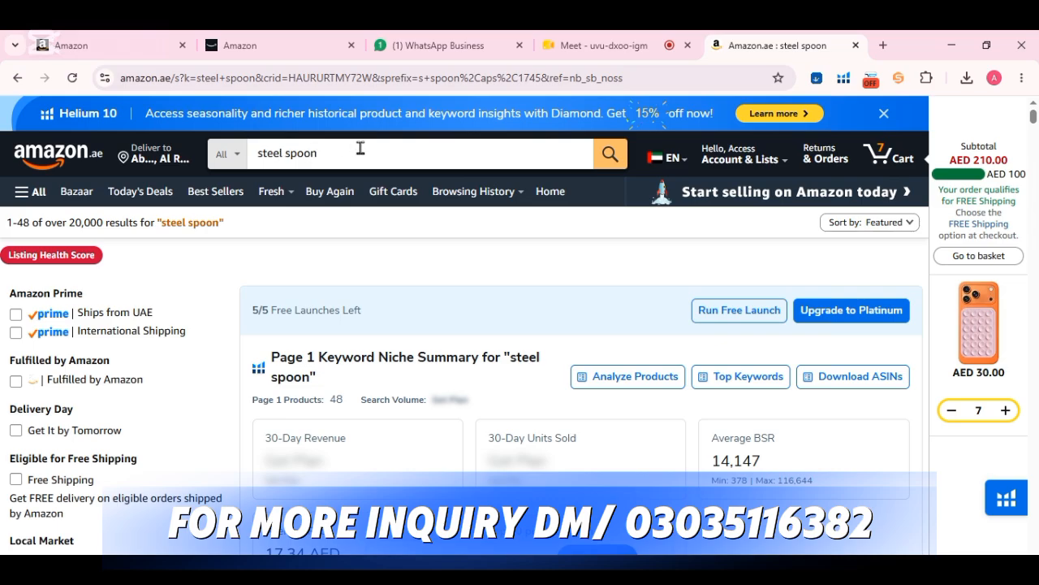
{"action": "scroll", "coordinate": [502, 357], "scroll_direction": "down", "scroll_amount": 10}
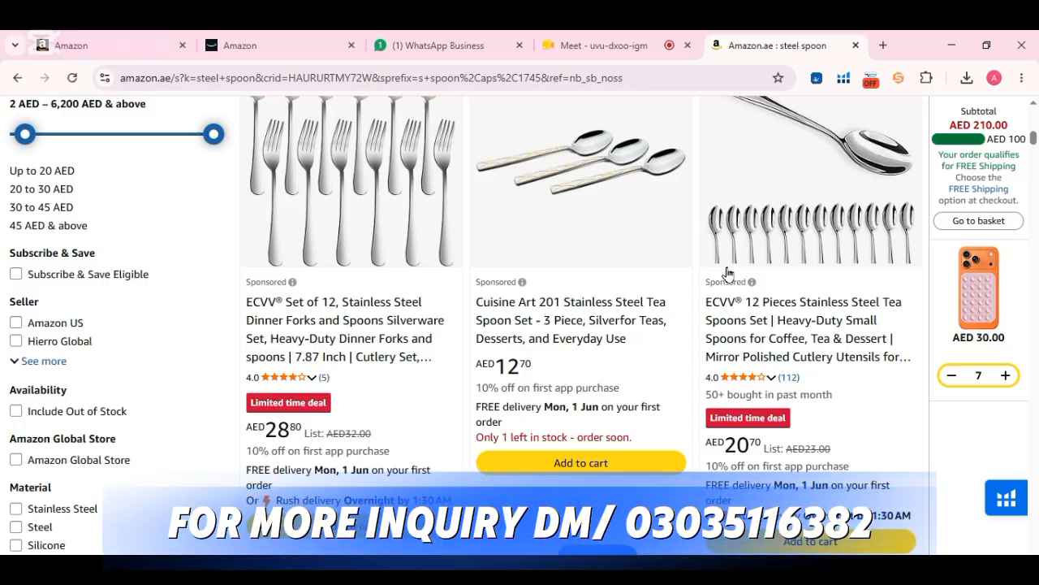
{"action": "scroll", "coordinate": [471, 294], "scroll_direction": "up", "scroll_amount": 10}
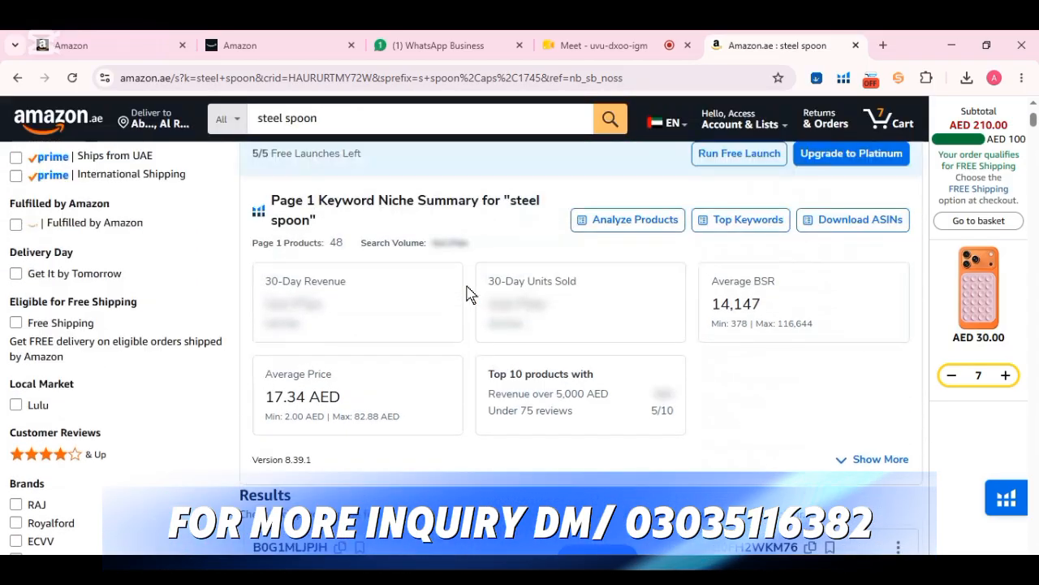
- Check the steel spoon search term and its keyword suggestions, then look over the first product results
{"action": "scroll", "coordinate": [469, 294], "scroll_direction": "up", "scroll_amount": 2}
{"action": "left_click", "coordinate": [336, 150]}
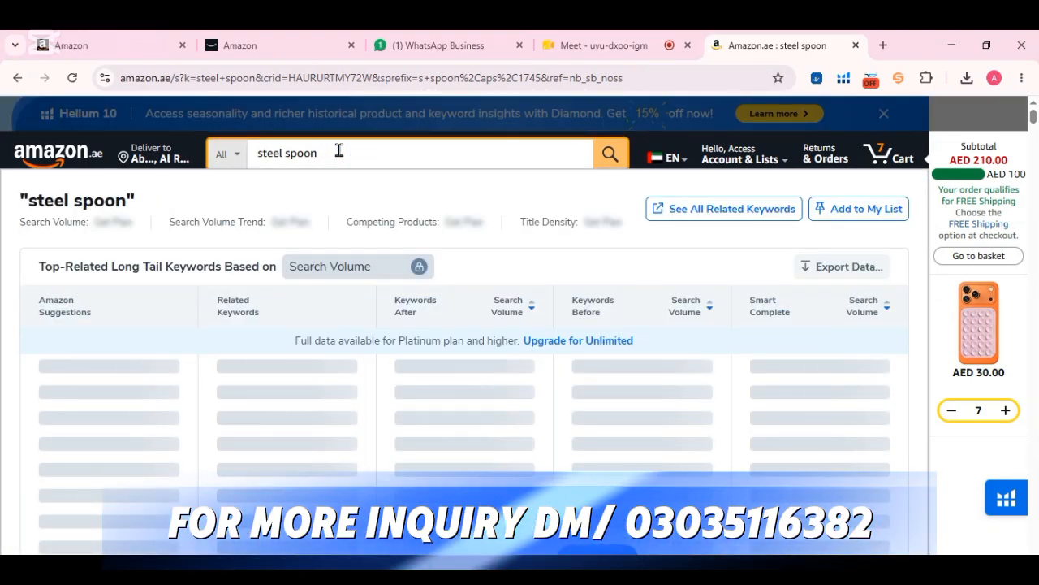
{"action": "scroll", "coordinate": [514, 395], "scroll_direction": "down", "scroll_amount": 10}
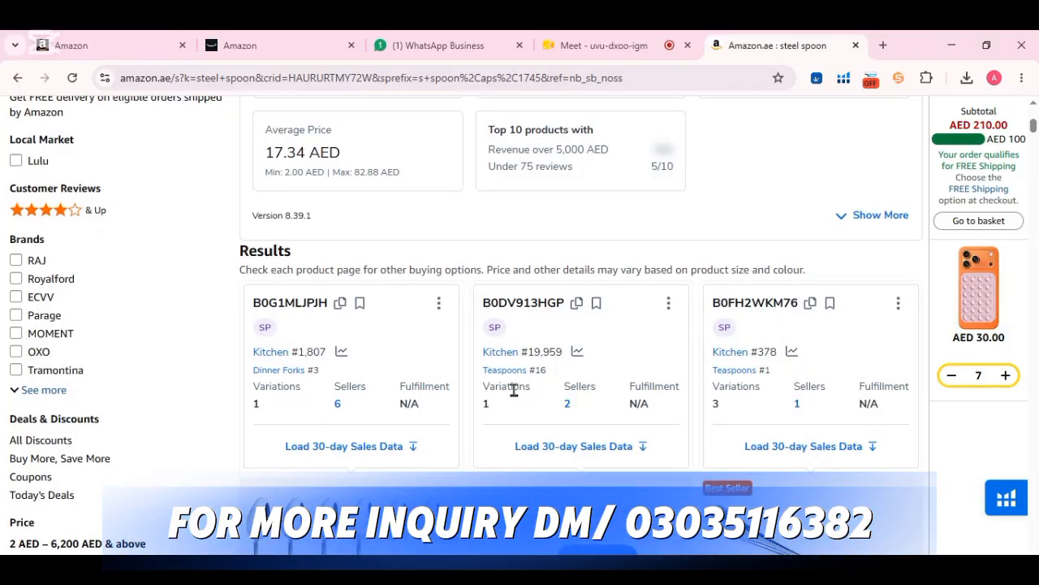
- Switch to the new campaign form and enable the Complements targeting group
{"action": "left_click", "coordinate": [314, 46]}
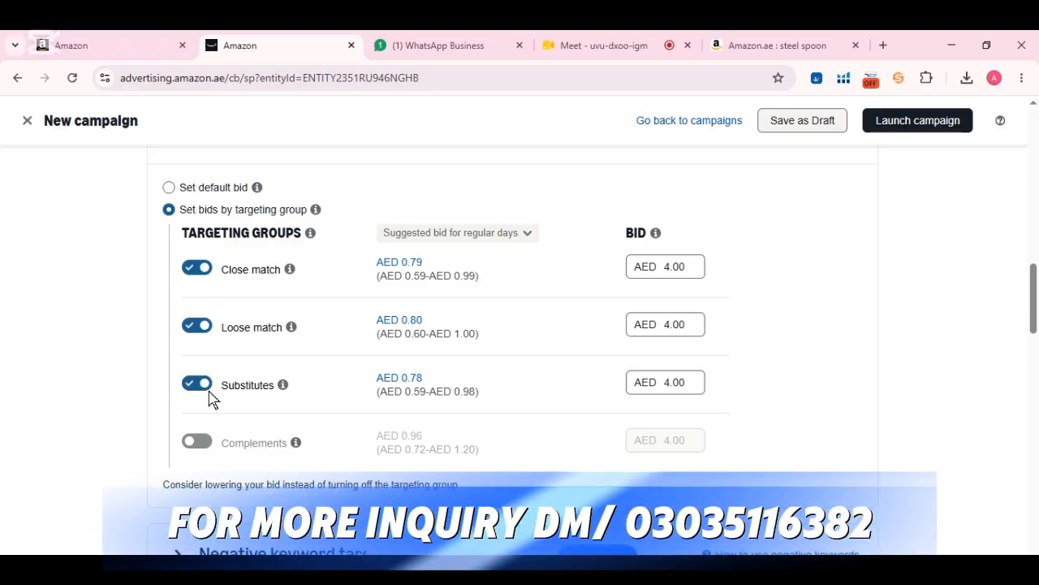
{"action": "left_click", "coordinate": [193, 441]}
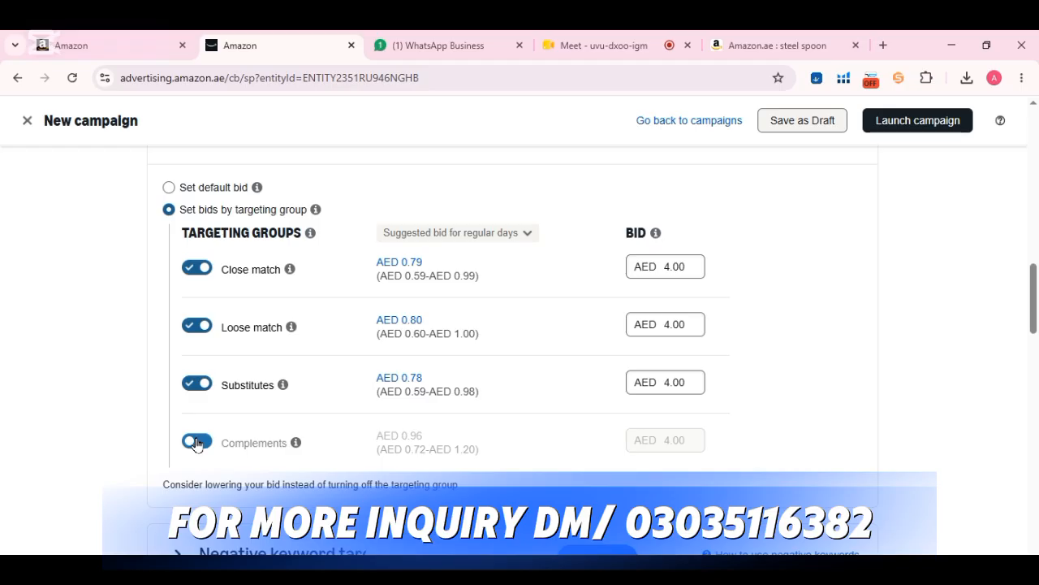
{"action": "left_click", "coordinate": [193, 441]}
{"action": "left_click", "coordinate": [192, 442]}
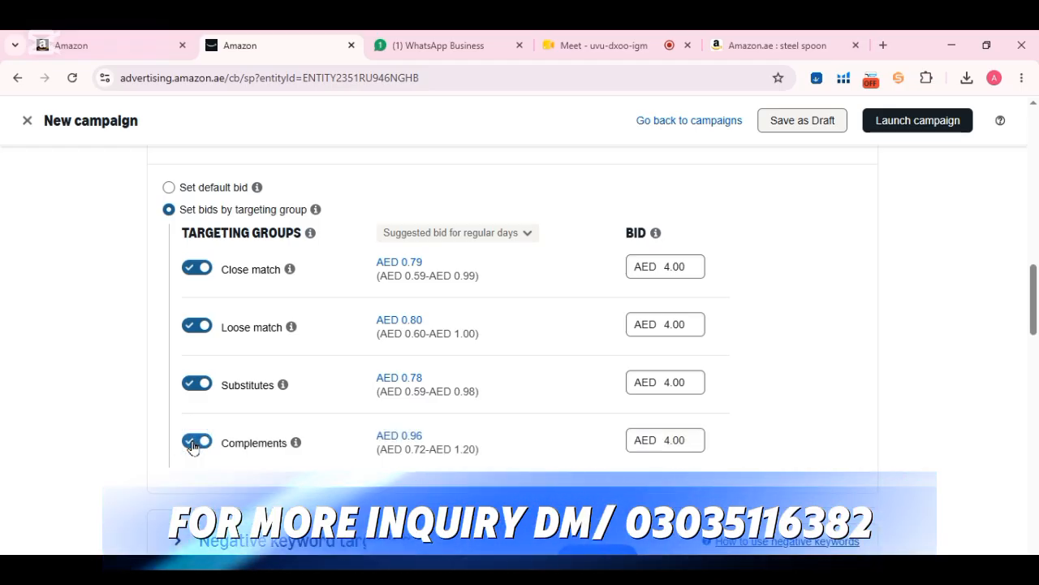
- Switch to the steel spoon results and examine the search box suggestions and cutlery listings for complementary products
{"action": "left_click", "coordinate": [759, 44]}
{"action": "scroll", "coordinate": [520, 224], "scroll_direction": "up", "scroll_amount": 5}
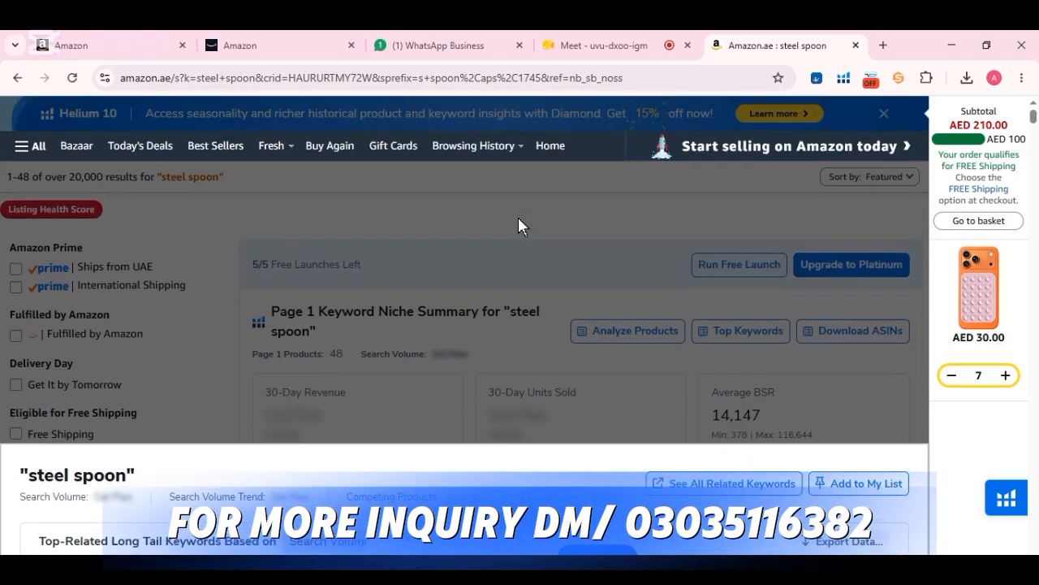
{"action": "scroll", "coordinate": [520, 223], "scroll_direction": "down", "scroll_amount": 3}
{"action": "scroll", "coordinate": [520, 225], "scroll_direction": "up", "scroll_amount": 3}
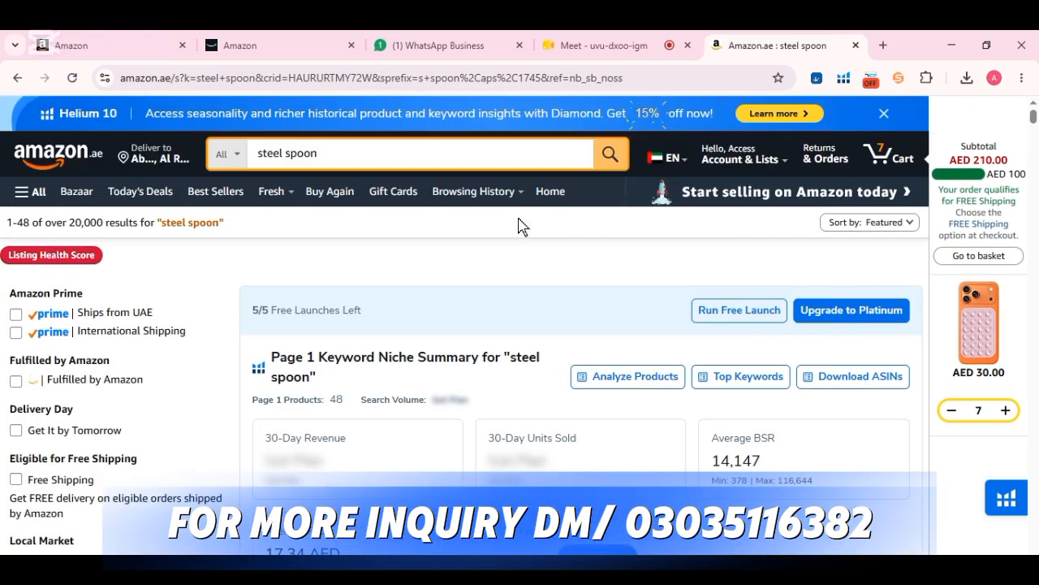
{"action": "left_click", "coordinate": [366, 160]}
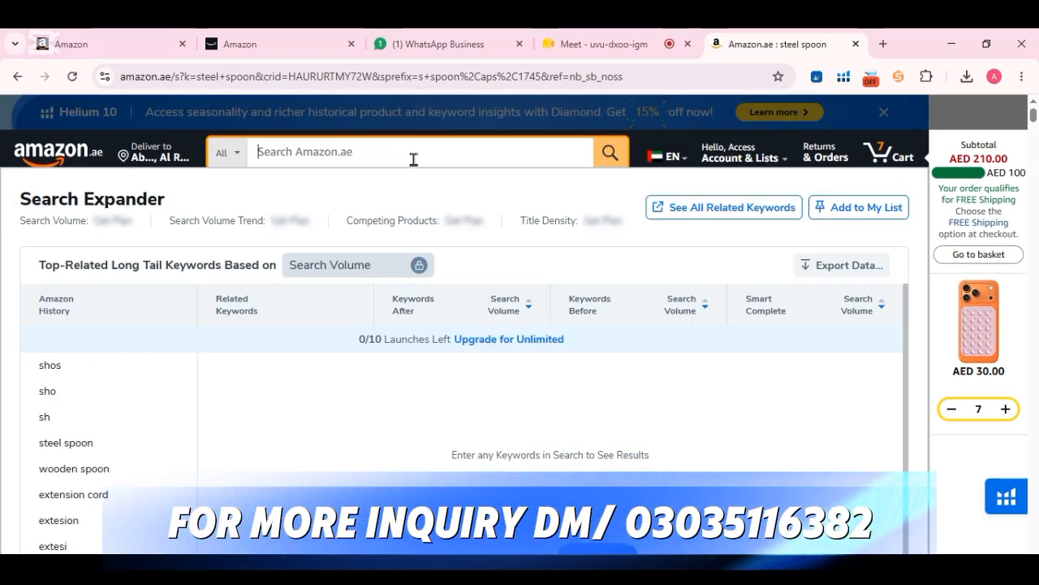
{"action": "scroll", "coordinate": [593, 338], "scroll_direction": "down", "scroll_amount": 10}
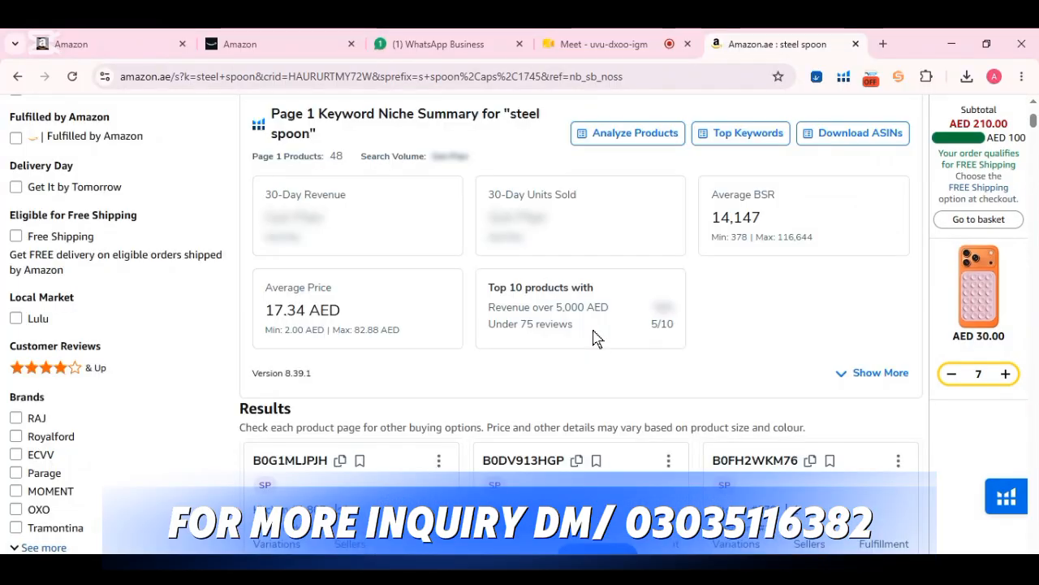
{"action": "scroll", "coordinate": [593, 337], "scroll_direction": "down", "scroll_amount": 6}
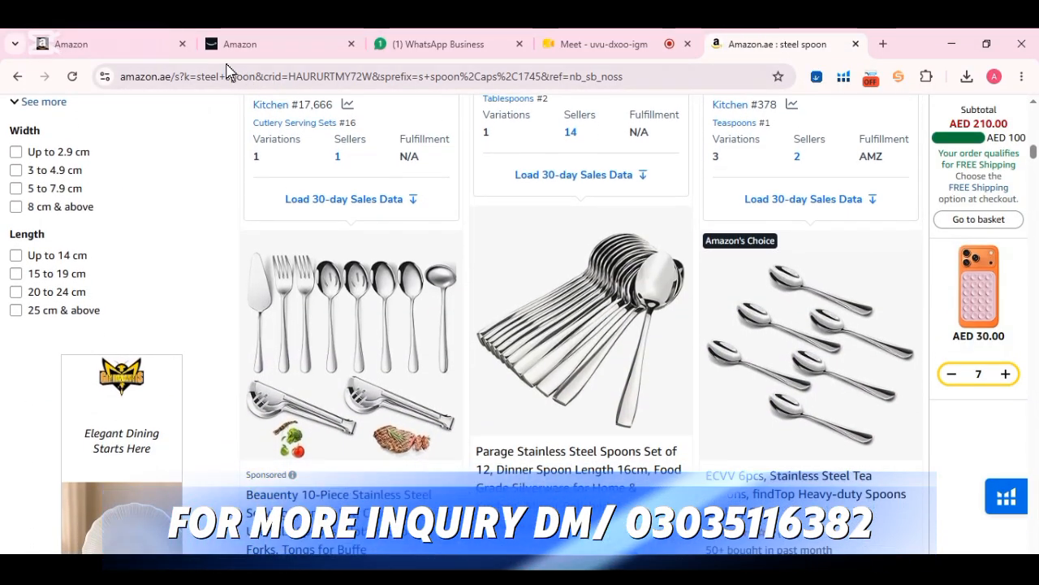
- Check the four targeting groups in the campaign form, then examine the spoon listings through the Trending now section
{"action": "mouse_move", "coordinate": [260, 46]}
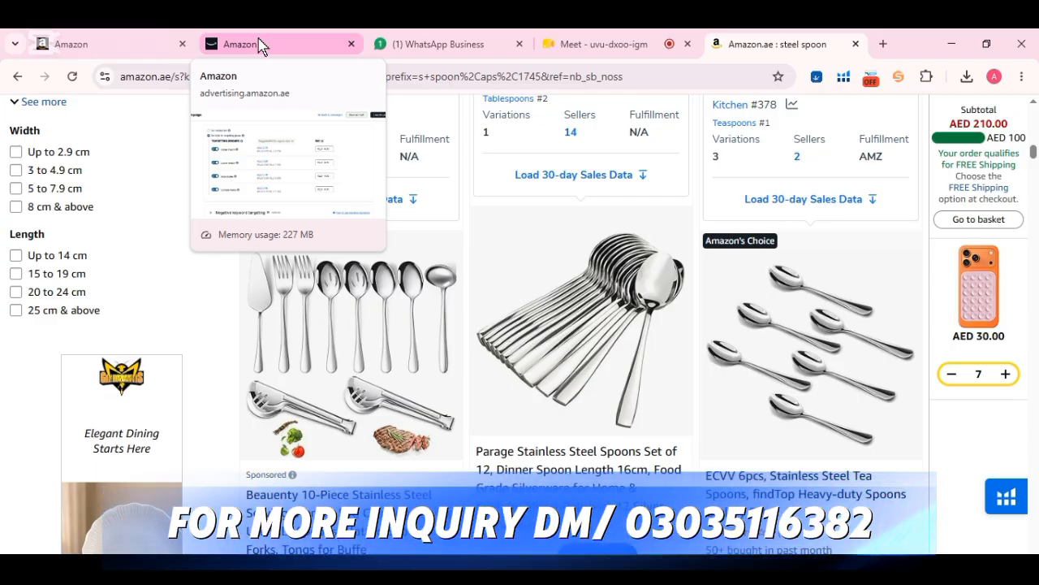
{"action": "left_click", "coordinate": [260, 46]}
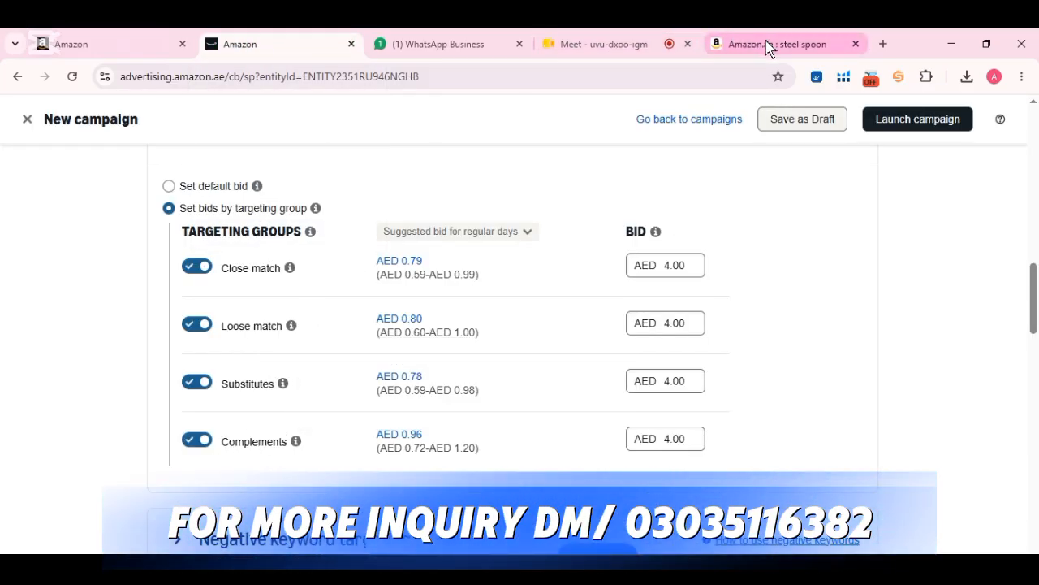
{"action": "mouse_move", "coordinate": [770, 49]}
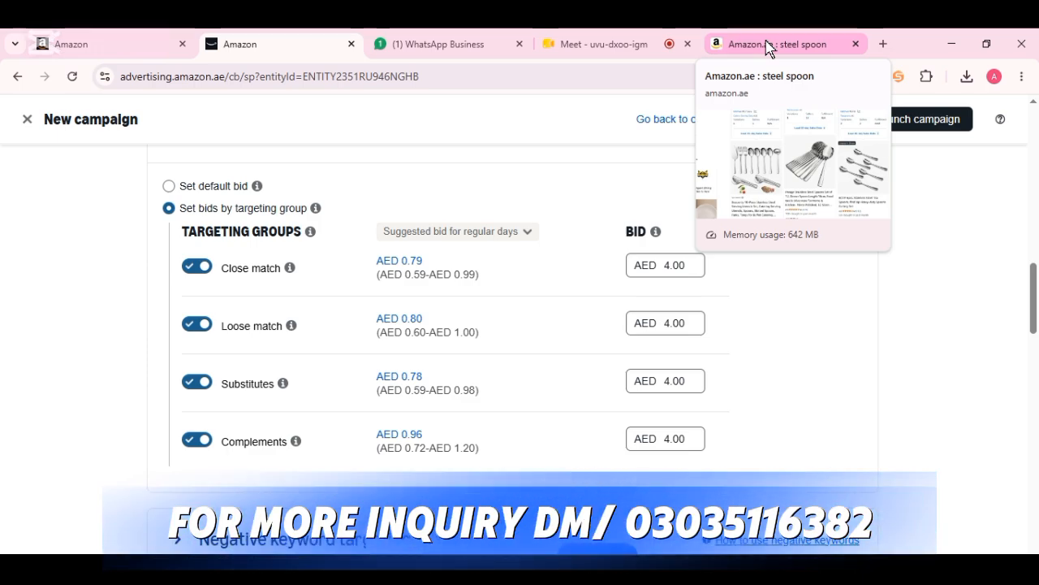
{"action": "left_click", "coordinate": [770, 49]}
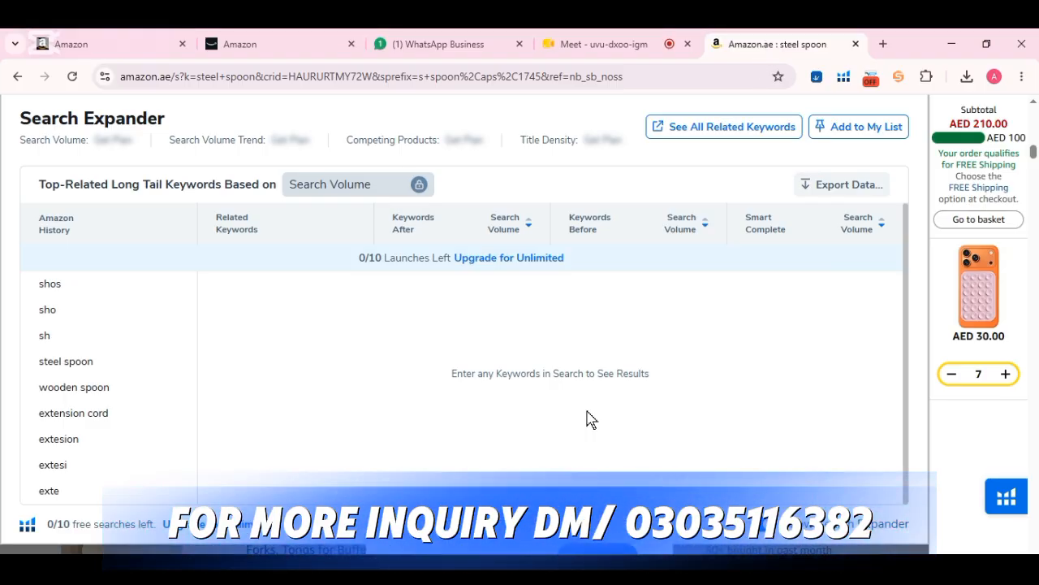
{"action": "scroll", "coordinate": [592, 419], "scroll_direction": "down", "scroll_amount": 10}
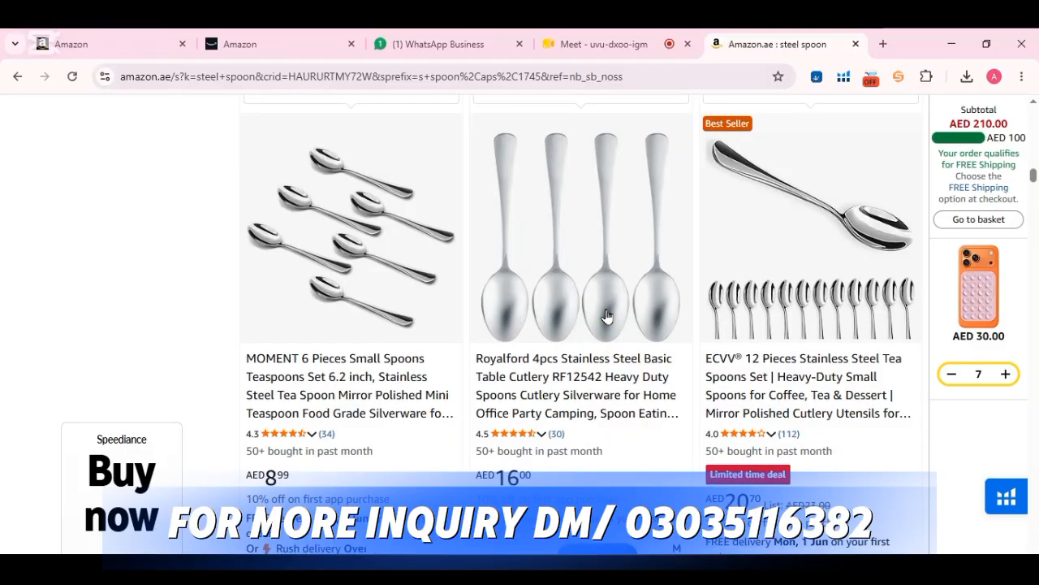
{"action": "scroll", "coordinate": [595, 359], "scroll_direction": "down", "scroll_amount": 2}
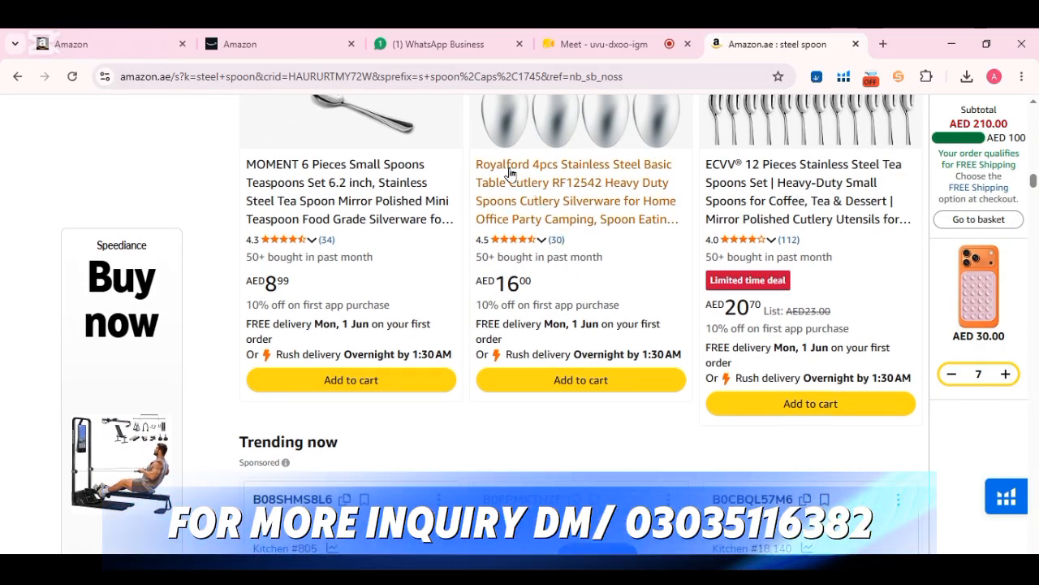
{"action": "scroll", "coordinate": [602, 430], "scroll_direction": "down", "scroll_amount": 3}
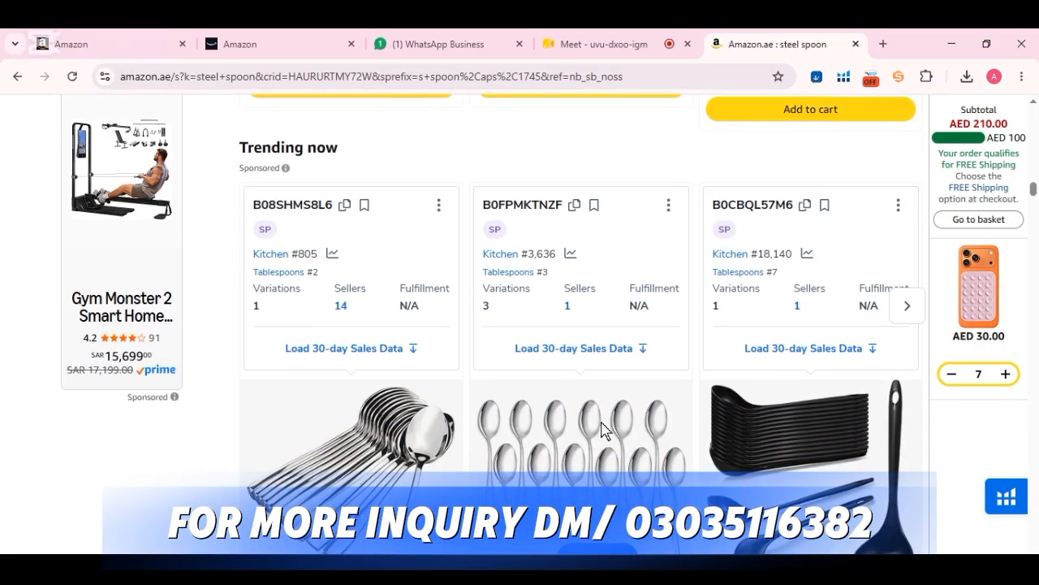
{"action": "scroll", "coordinate": [602, 430], "scroll_direction": "down", "scroll_amount": 3}
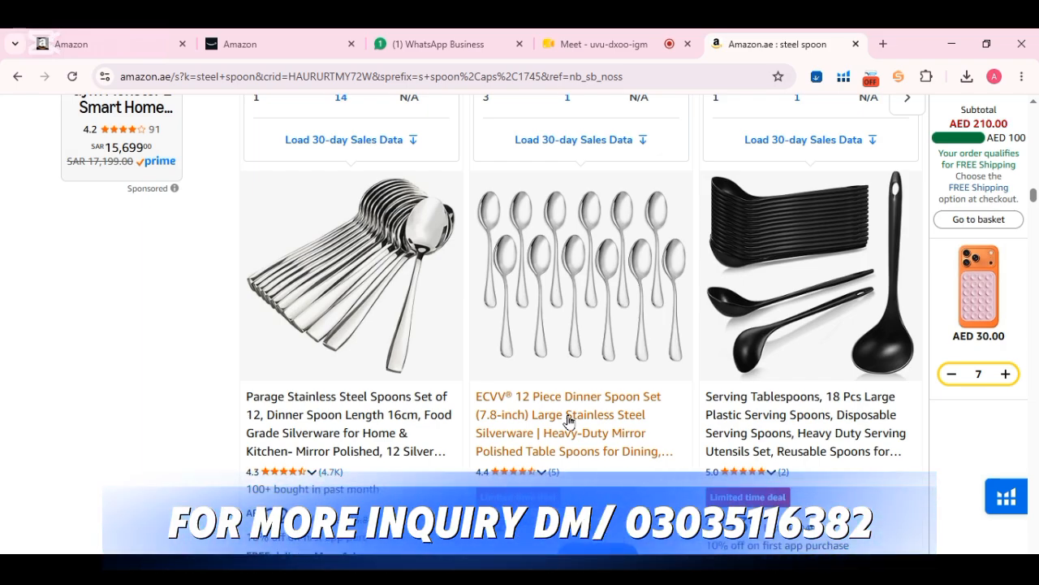
- Return to the campaign form and review the automatic targeting groups, reading the explanation of Complements
{"action": "left_click", "coordinate": [307, 48]}
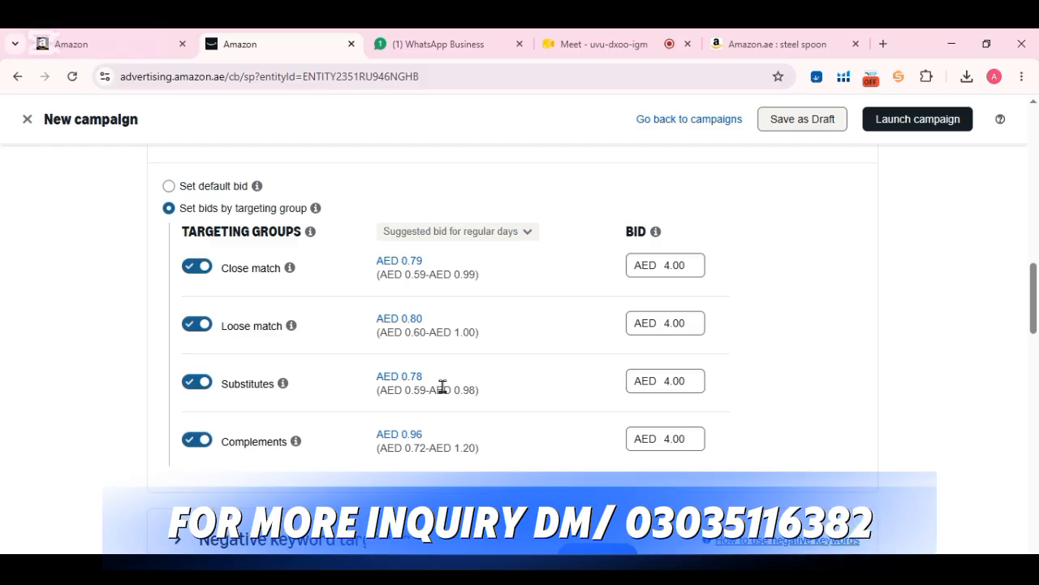
{"action": "scroll", "coordinate": [277, 292], "scroll_direction": "up", "scroll_amount": 2}
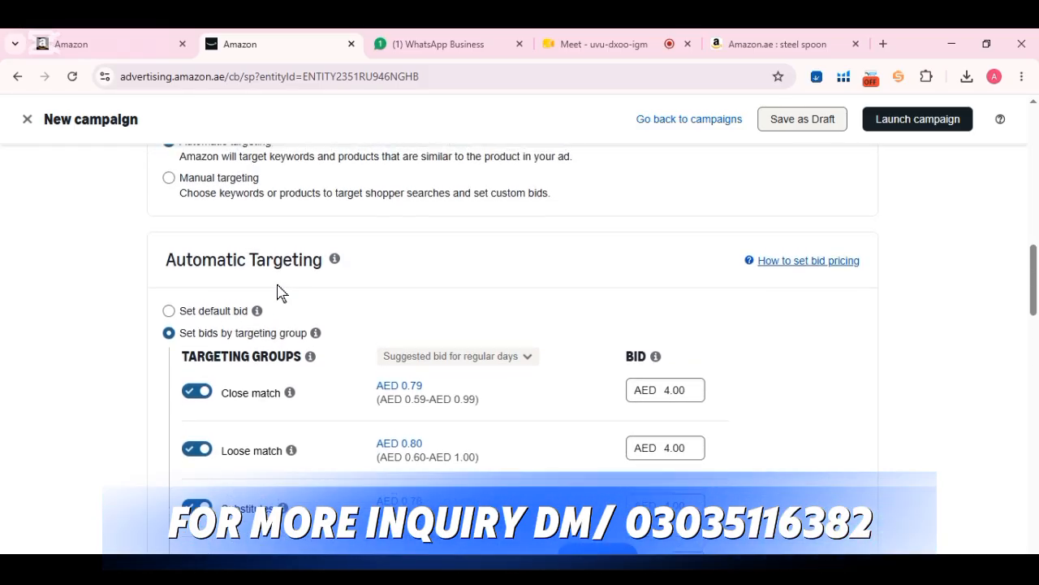
{"action": "scroll", "coordinate": [277, 292], "scroll_direction": "down", "scroll_amount": 3}
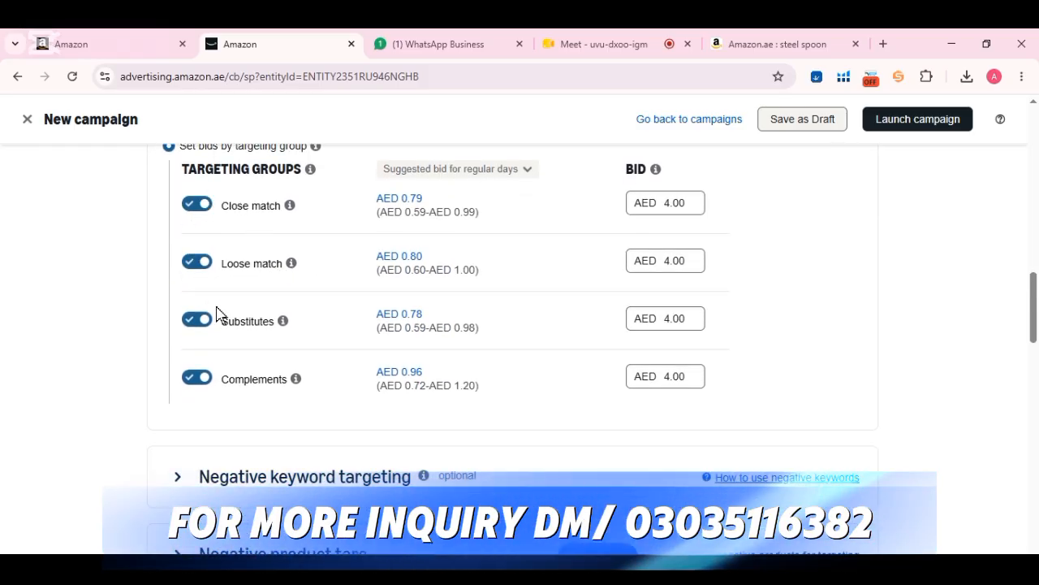
{"action": "mouse_move", "coordinate": [246, 323]}
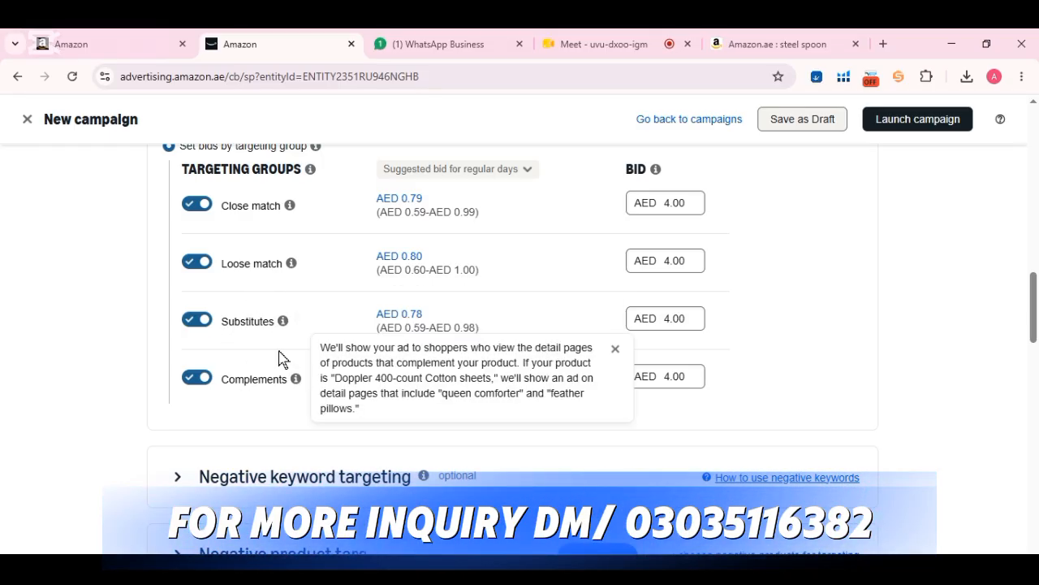
- Switch Automatic Targeting from bids by targeting group to a single default bid
{"action": "scroll", "coordinate": [244, 280], "scroll_direction": "up", "scroll_amount": 2}
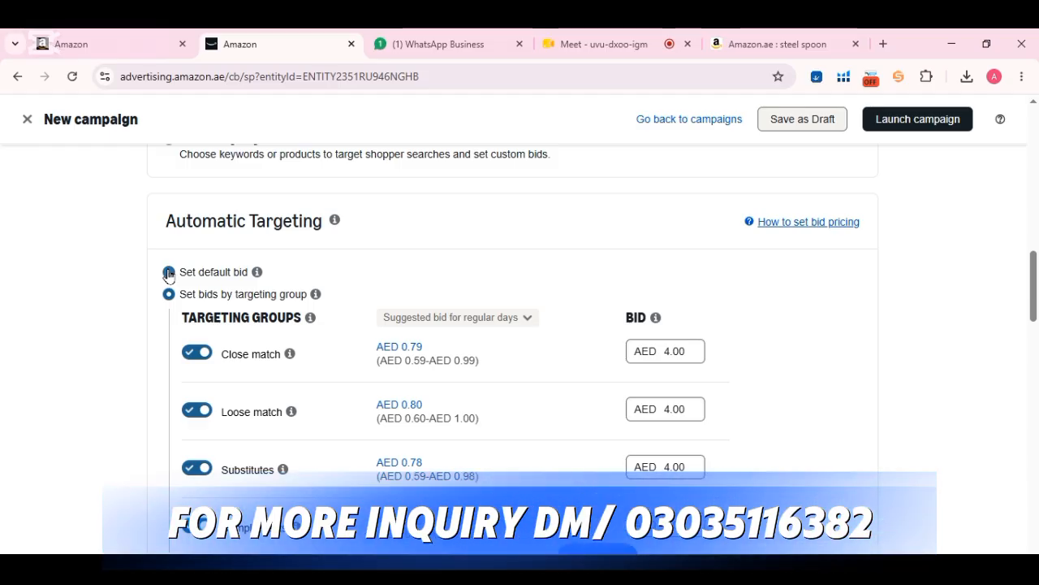
{"action": "left_click", "coordinate": [169, 273]}
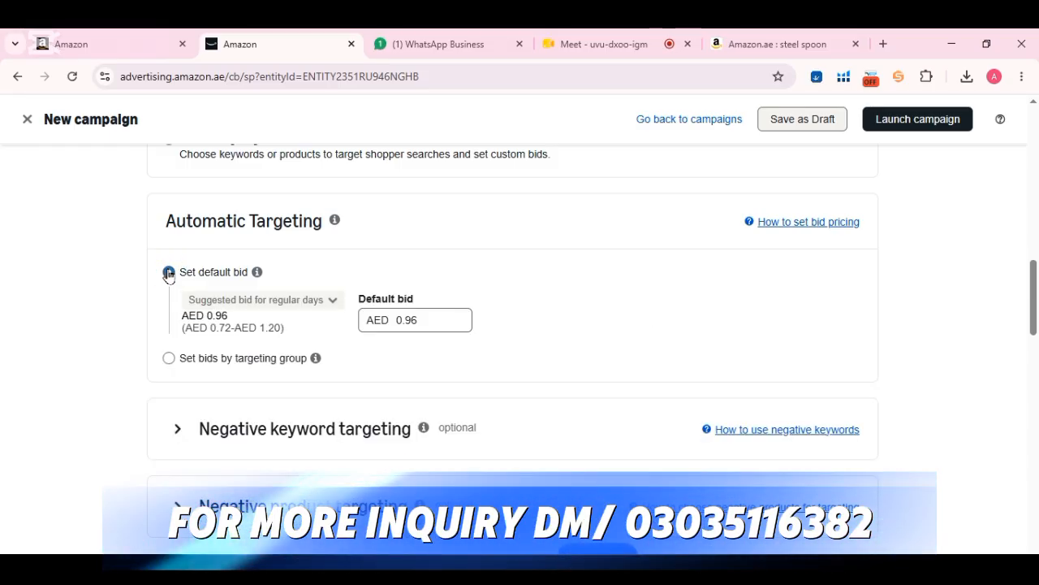
{"action": "scroll", "coordinate": [437, 316], "scroll_direction": "down", "scroll_amount": 2}
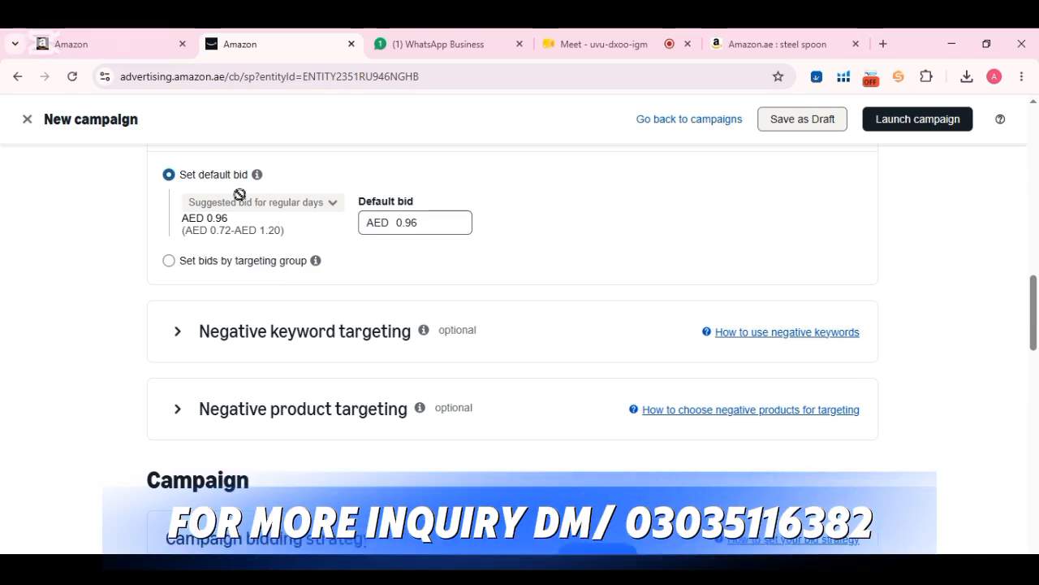
{"action": "mouse_move", "coordinate": [344, 209]}
- Review the negative targeting sections and campaign bidding strategies, and read the explanation of Dynamic bids - up and down
{"action": "scroll", "coordinate": [460, 371], "scroll_direction": "down", "scroll_amount": 2}
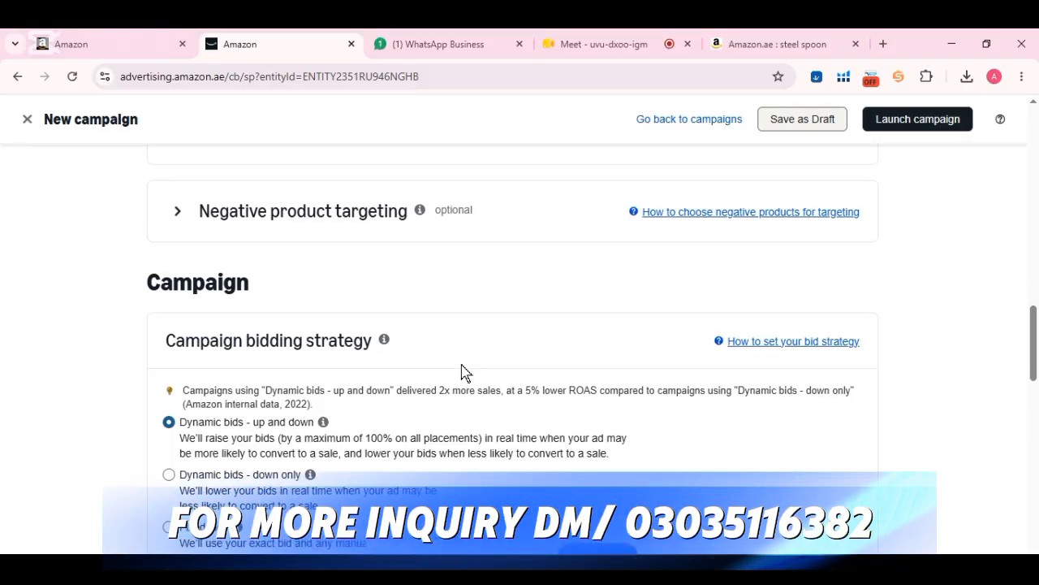
{"action": "scroll", "coordinate": [463, 372], "scroll_direction": "up", "scroll_amount": 1}
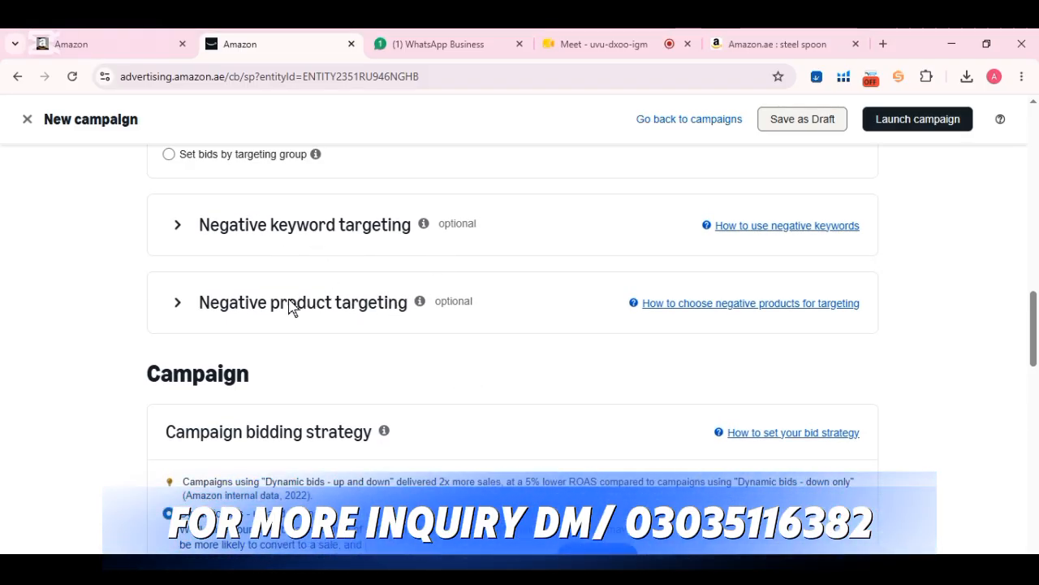
{"action": "scroll", "coordinate": [426, 315], "scroll_direction": "down", "scroll_amount": 2}
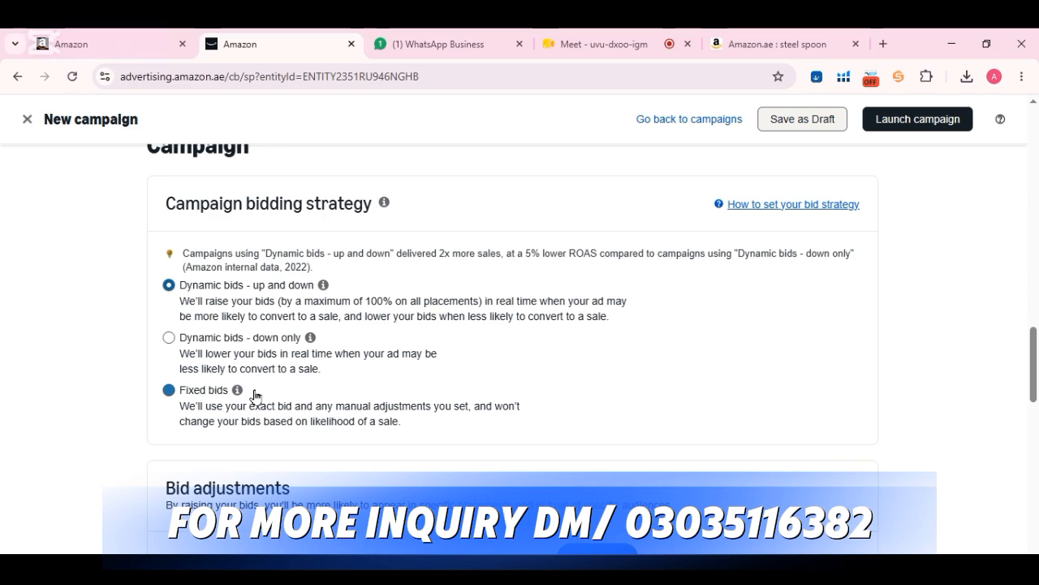
{"action": "left_click", "coordinate": [207, 334]}
{"action": "left_click", "coordinate": [323, 285]}
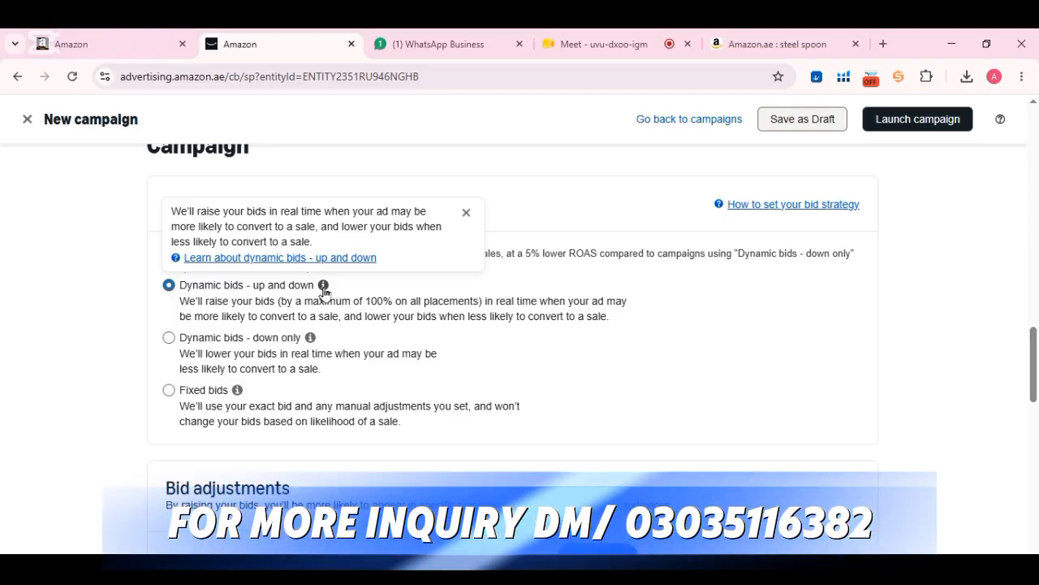
- Look back at the default bid under Automatic Targeting, then return to the campaign bidding strategy options
{"action": "scroll", "coordinate": [323, 292], "scroll_direction": "up", "scroll_amount": 10}
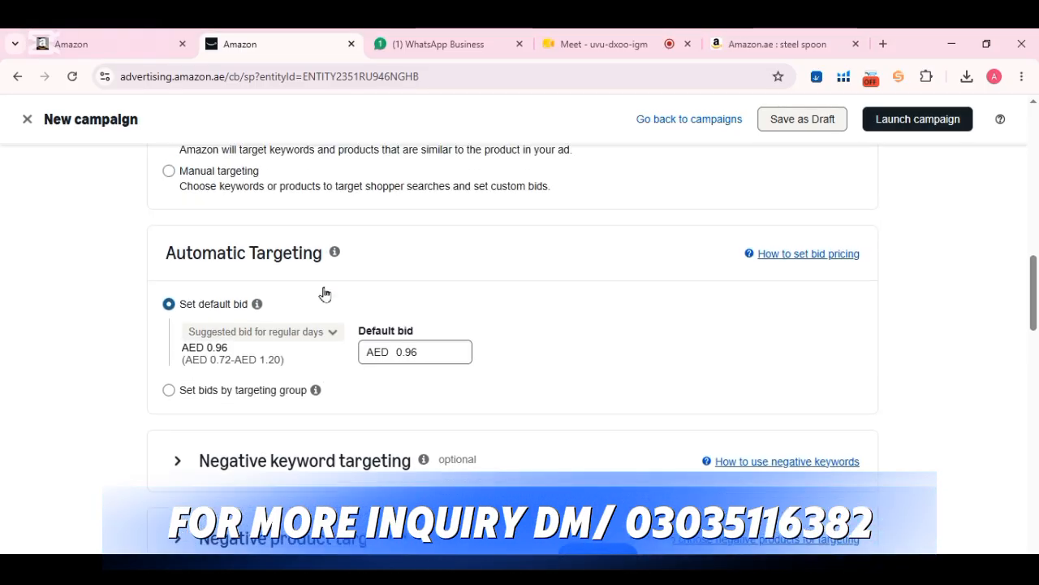
{"action": "scroll", "coordinate": [341, 297], "scroll_direction": "down", "scroll_amount": 1}
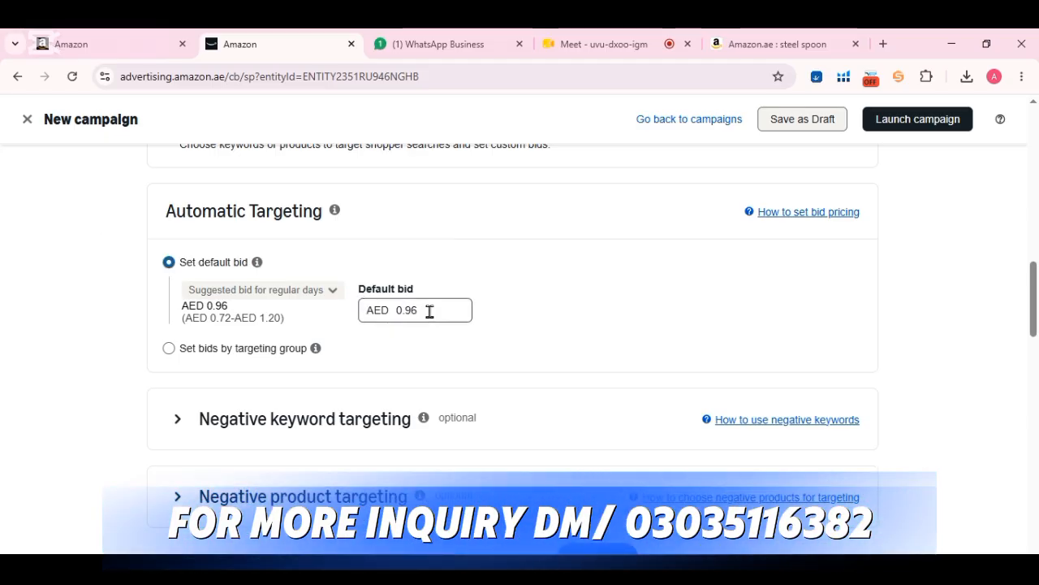
{"action": "scroll", "coordinate": [429, 312], "scroll_direction": "down", "scroll_amount": 5}
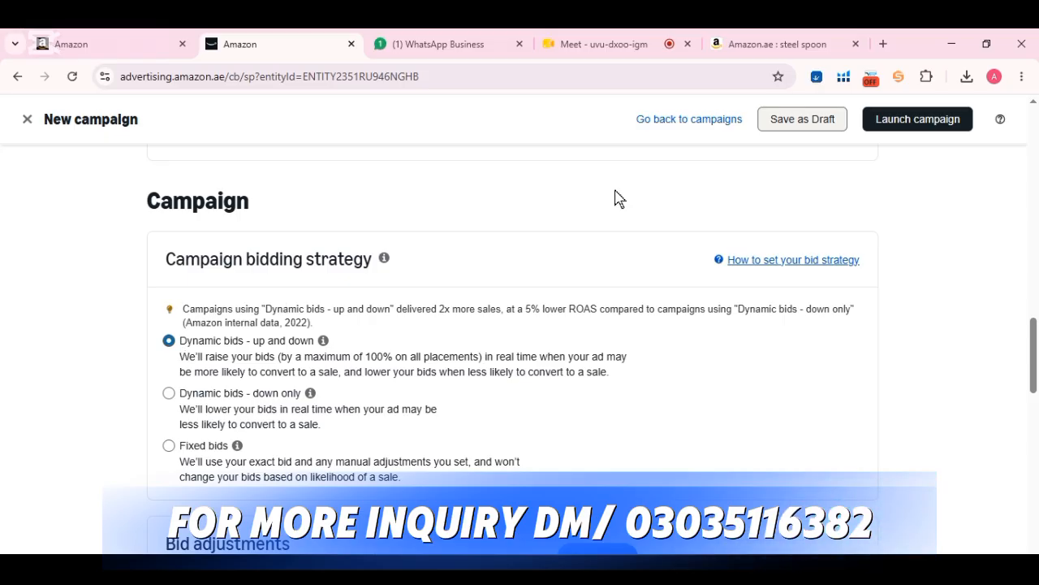
- Examine the More results section of the steel spoon listings, then return to the campaign form's bidding strategy
{"action": "left_click", "coordinate": [786, 44]}
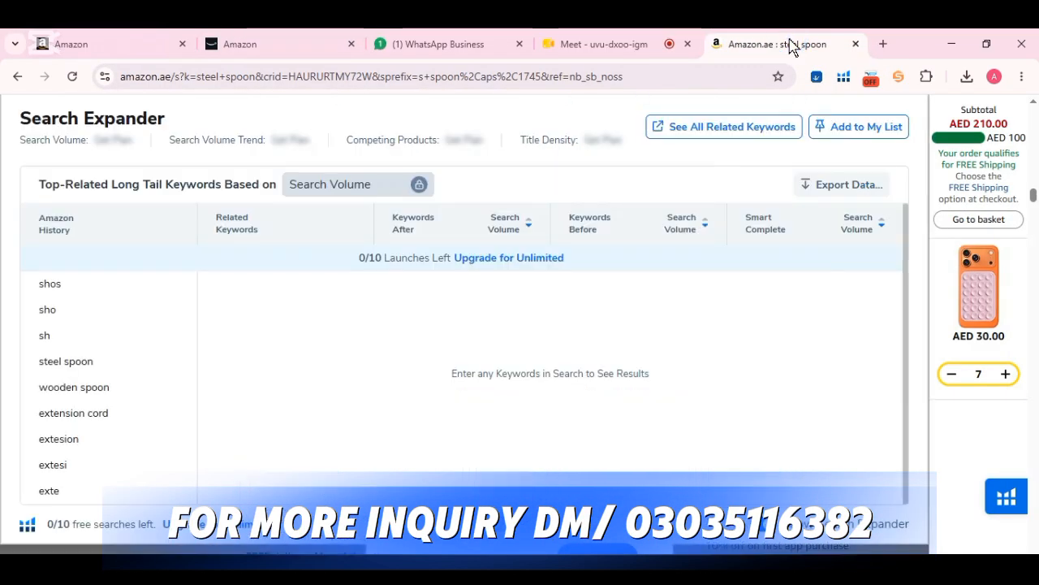
{"action": "scroll", "coordinate": [575, 299], "scroll_direction": "down", "scroll_amount": 10}
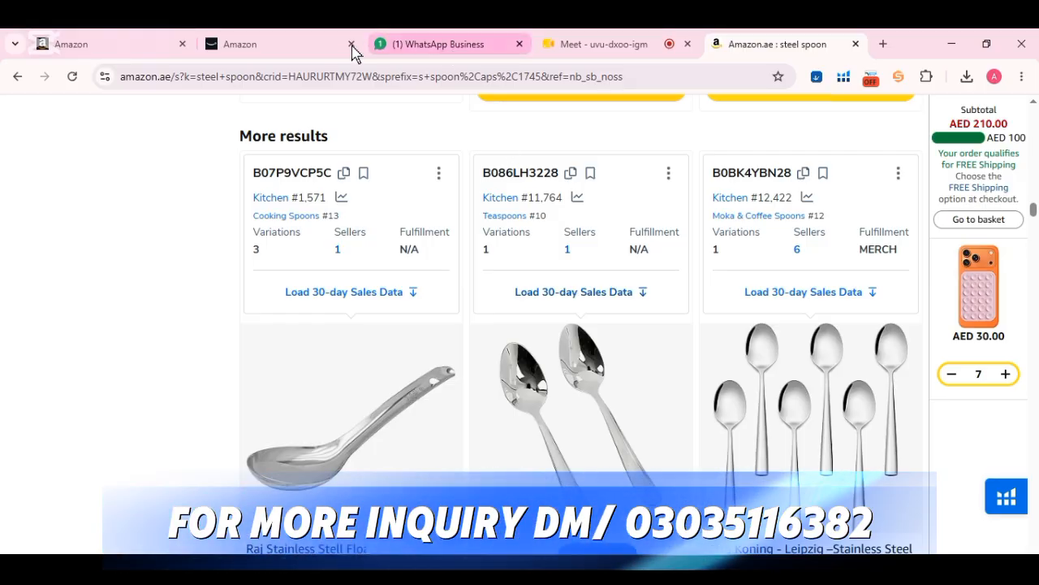
{"action": "left_click", "coordinate": [272, 48]}
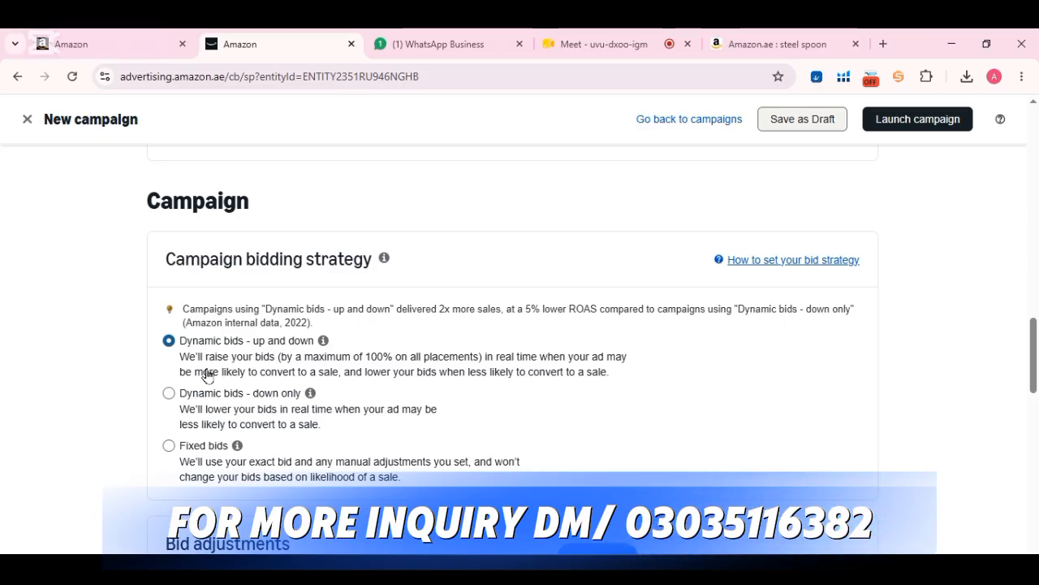
- Select Dynamic bids - down only as the campaign bidding strategy and bring up the placement bid adjustments
{"action": "left_click", "coordinate": [169, 395]}
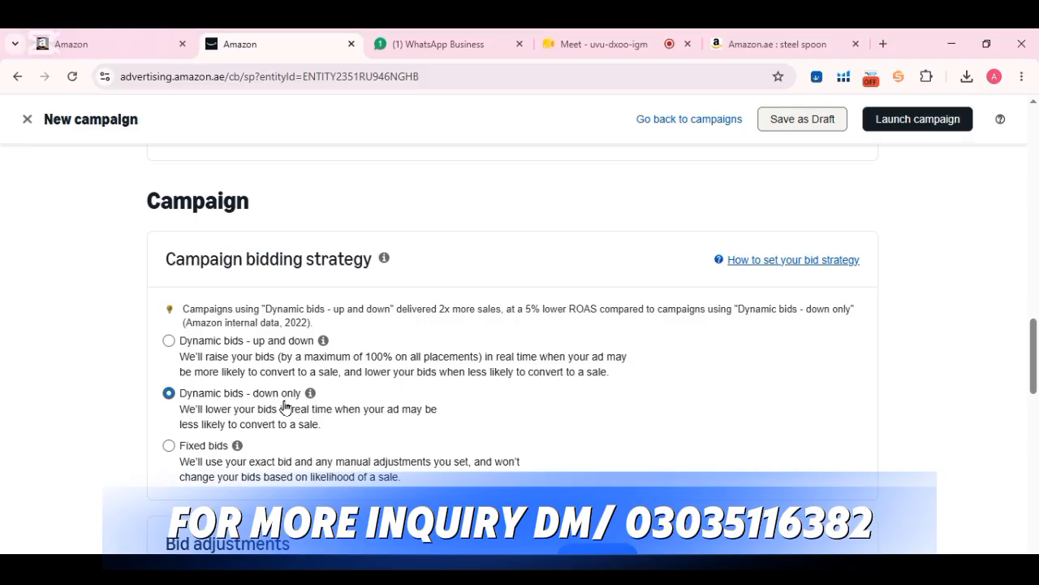
{"action": "left_click", "coordinate": [175, 451]}
{"action": "left_click", "coordinate": [237, 445]}
{"action": "mouse_move", "coordinate": [309, 395]}
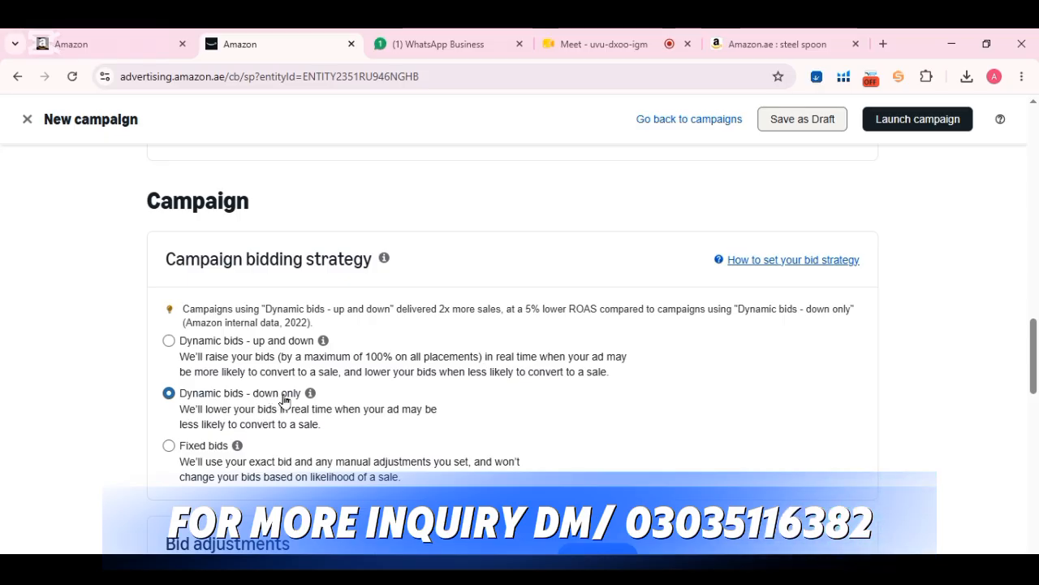
{"action": "scroll", "coordinate": [284, 400], "scroll_direction": "down", "scroll_amount": 5}
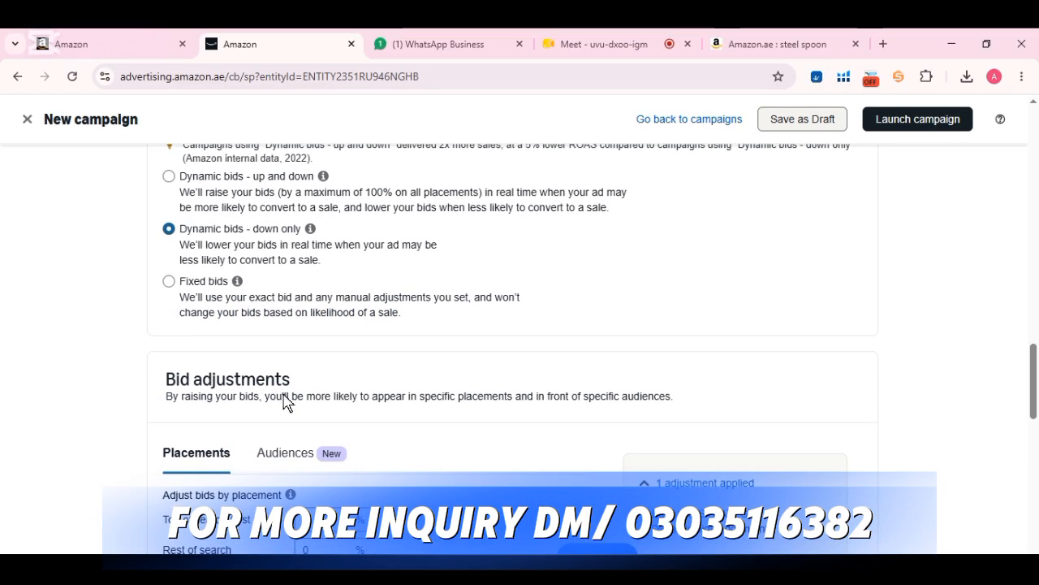
{"action": "left_click", "coordinate": [290, 289]}
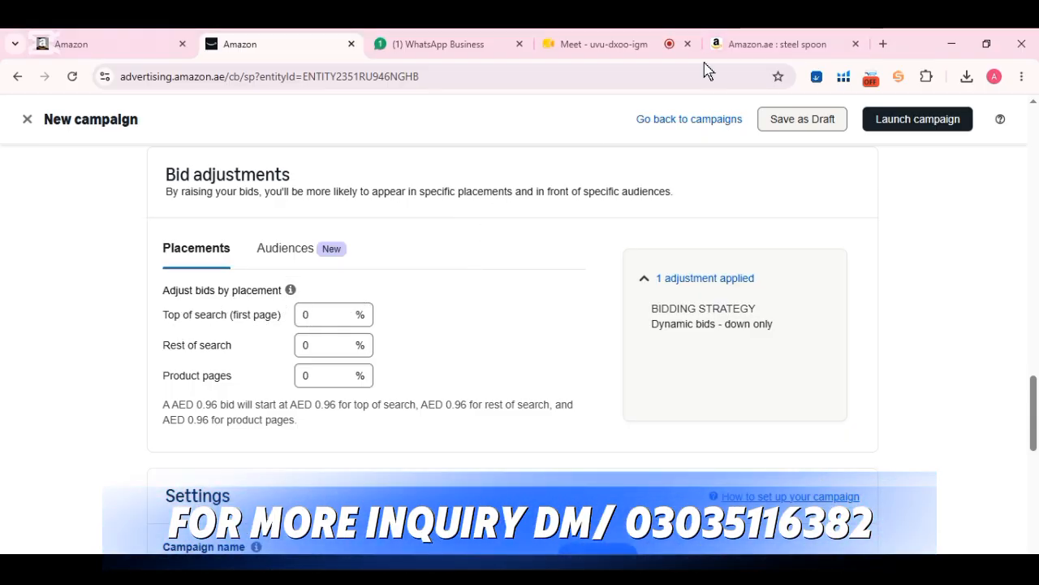
- Switch to the Amazon.ae listings and run a fresh search for "steel spoon"
{"action": "left_click", "coordinate": [774, 43]}
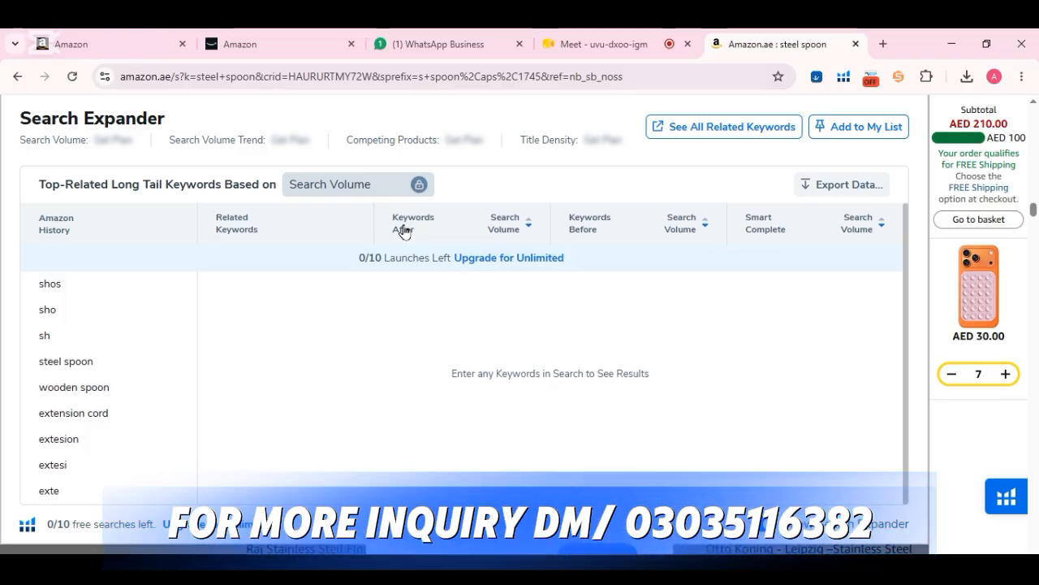
{"action": "scroll", "coordinate": [458, 174], "scroll_direction": "down", "scroll_amount": 10}
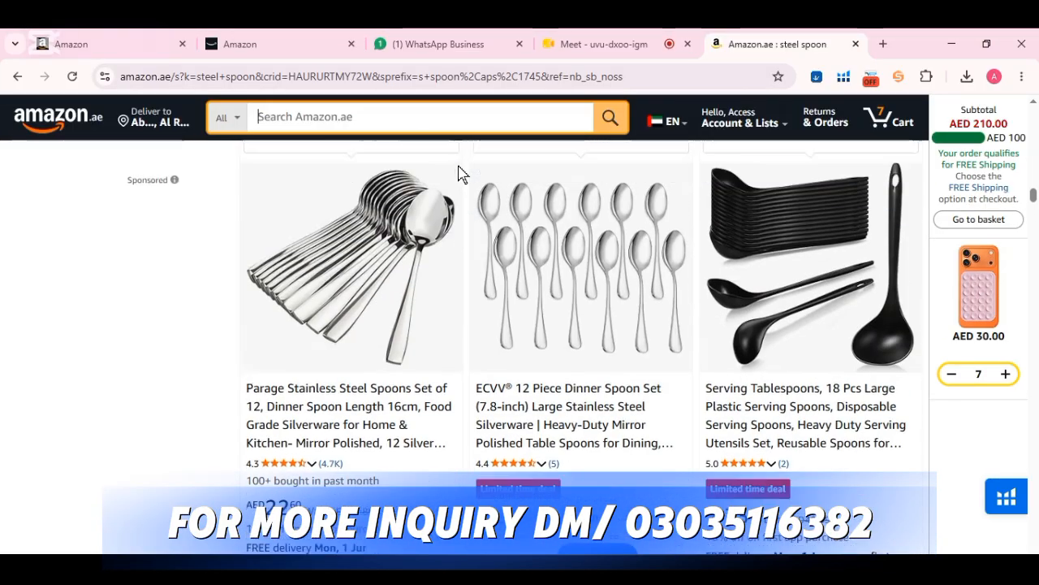
{"action": "scroll", "coordinate": [458, 173], "scroll_direction": "up", "scroll_amount": 5}
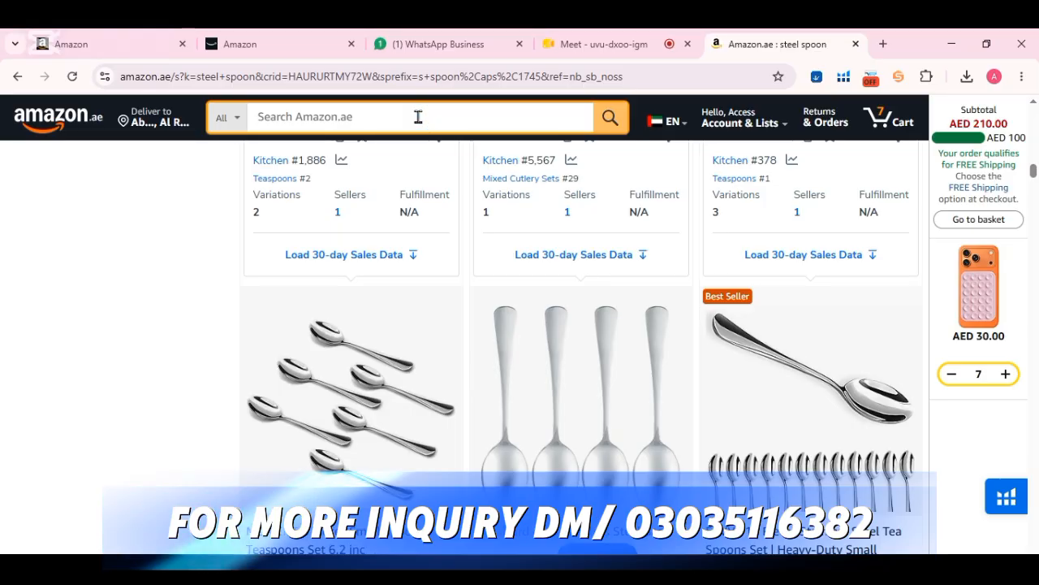
{"action": "type", "text": "stee"}
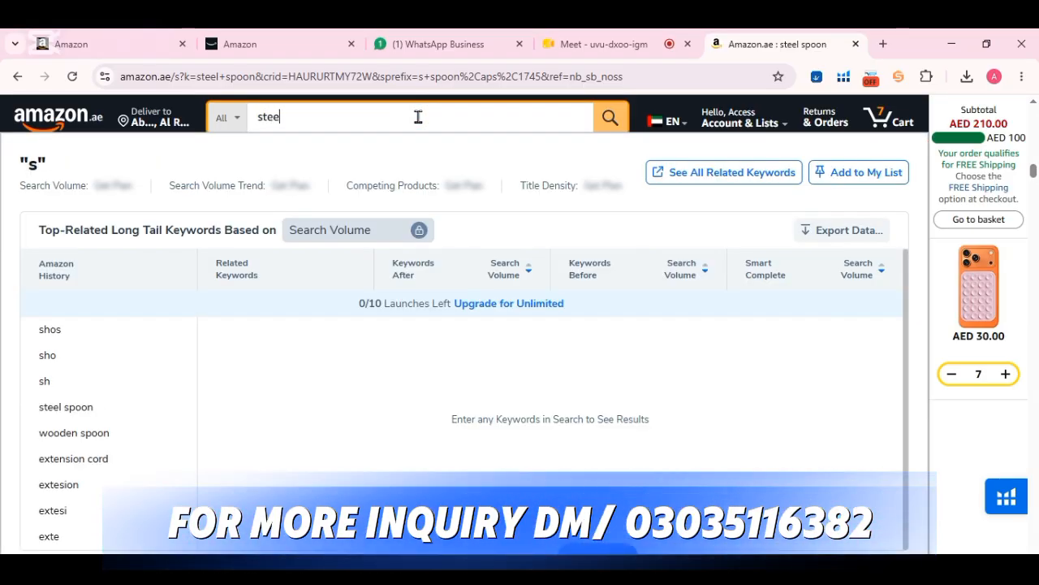
{"action": "type", "text": "l spoon"}
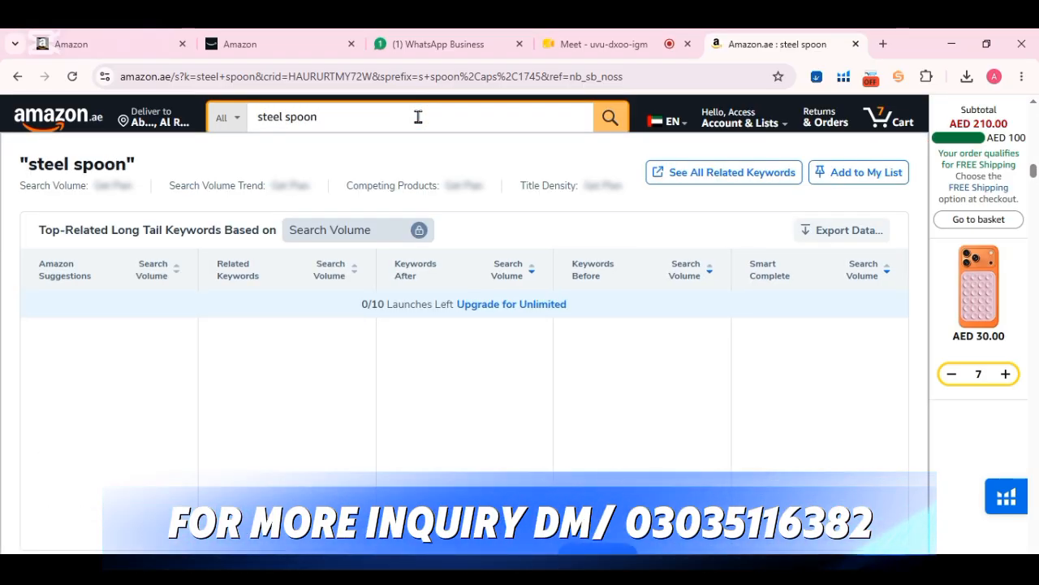
{"action": "key", "text": "Return"}
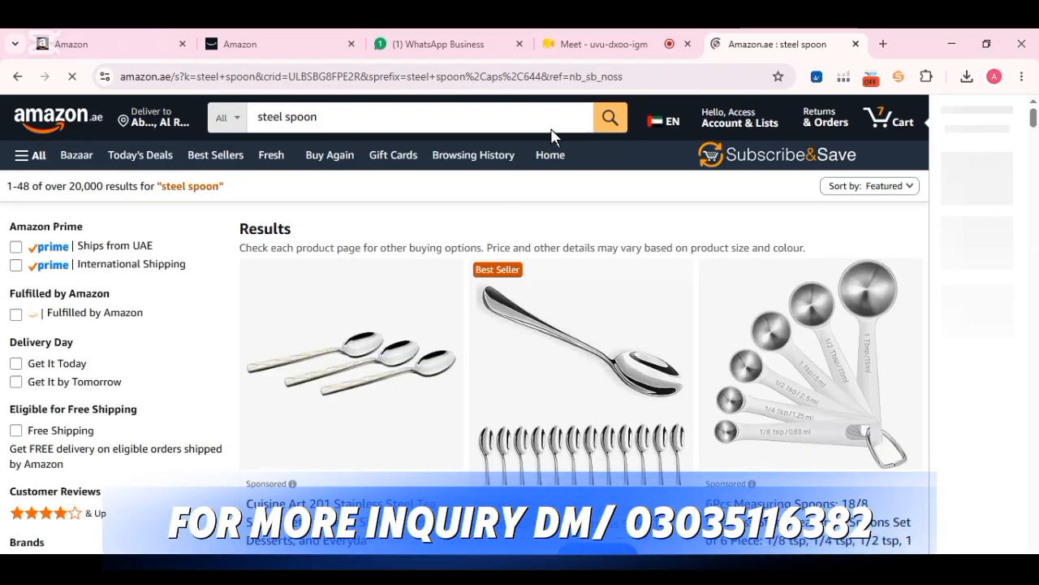
- Check the campaign's placement bid adjustments, then examine the sponsored and organic listings in the first rows of the steel spoon results
{"action": "left_click", "coordinate": [305, 46]}
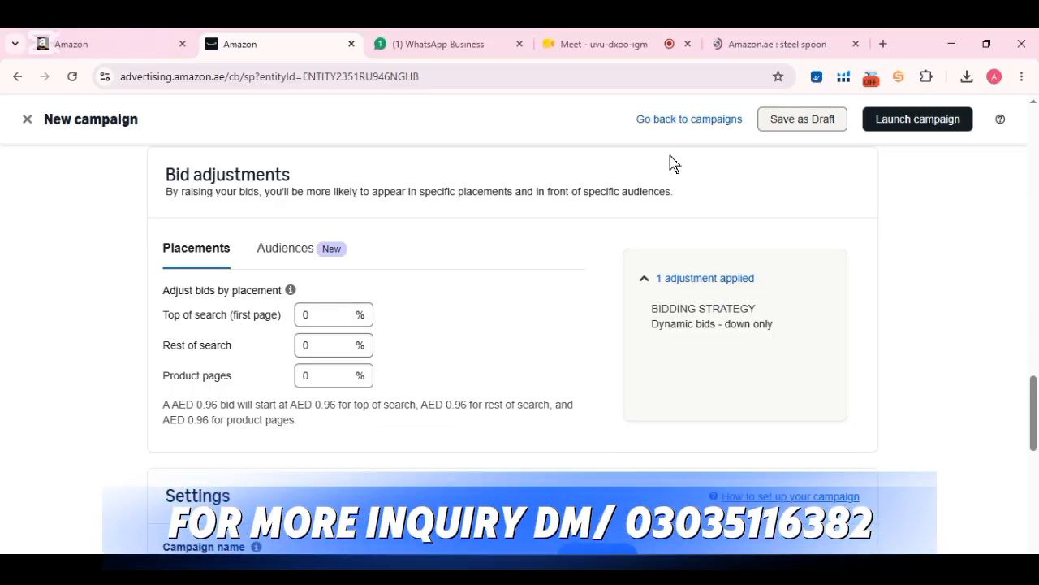
{"action": "left_click", "coordinate": [796, 45]}
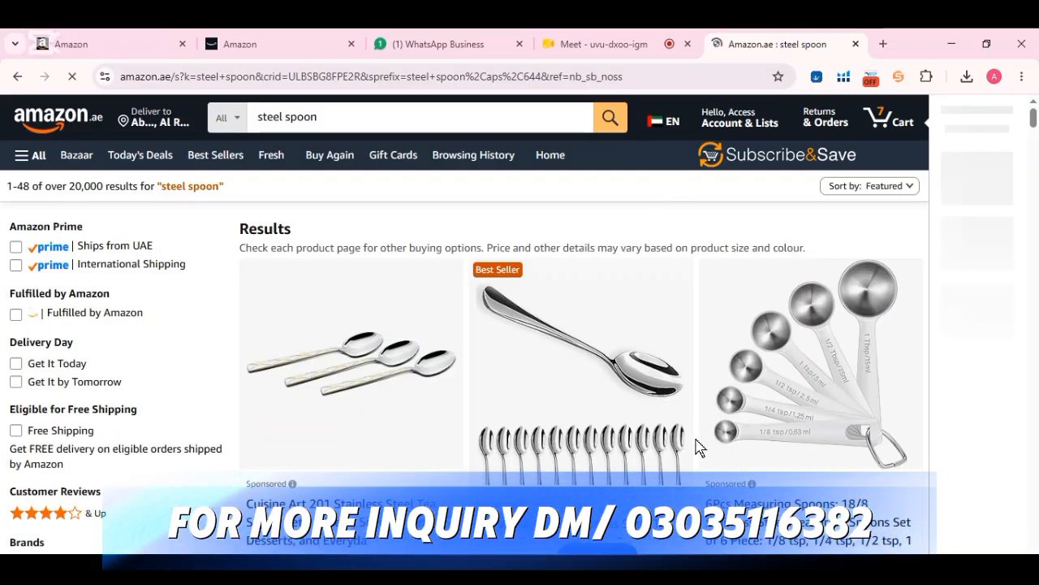
{"action": "scroll", "coordinate": [700, 447], "scroll_direction": "down", "scroll_amount": 5}
{"action": "scroll", "coordinate": [572, 454], "scroll_direction": "up", "scroll_amount": 5}
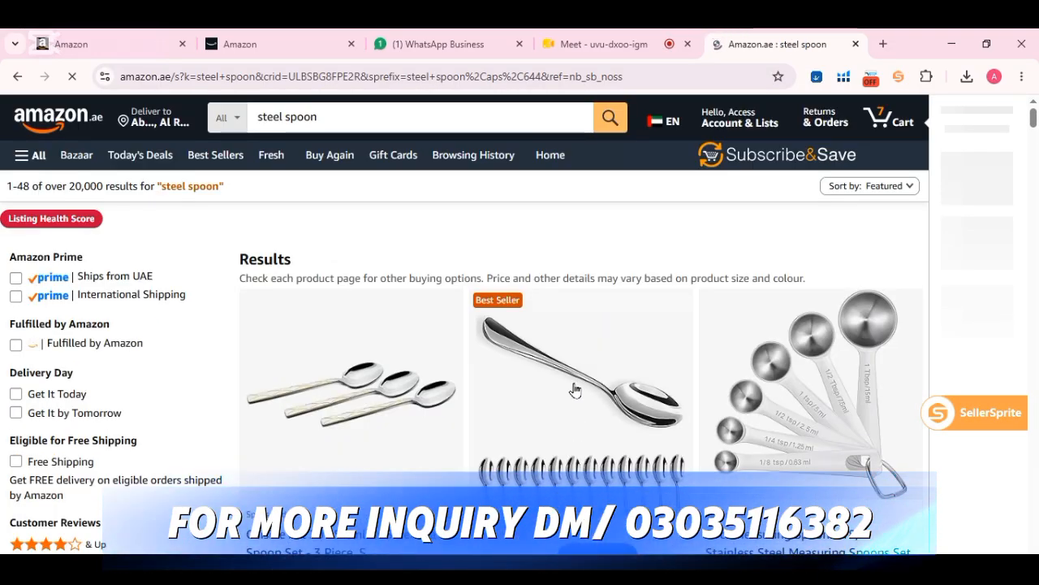
{"action": "scroll", "coordinate": [457, 358], "scroll_direction": "down", "scroll_amount": 3}
{"action": "scroll", "coordinate": [398, 333], "scroll_direction": "up", "scroll_amount": 1}
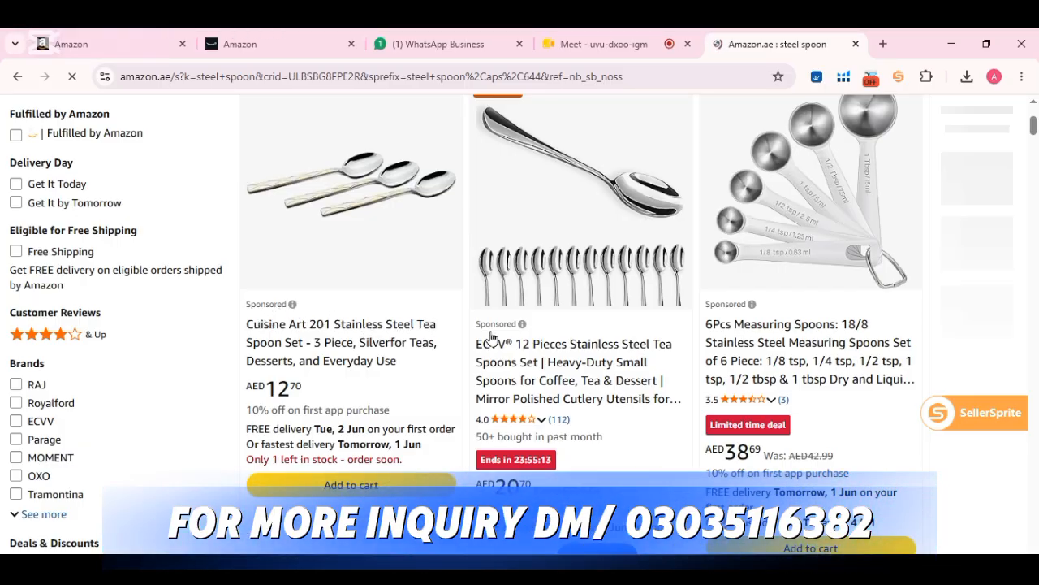
{"action": "scroll", "coordinate": [755, 319], "scroll_direction": "down", "scroll_amount": 5}
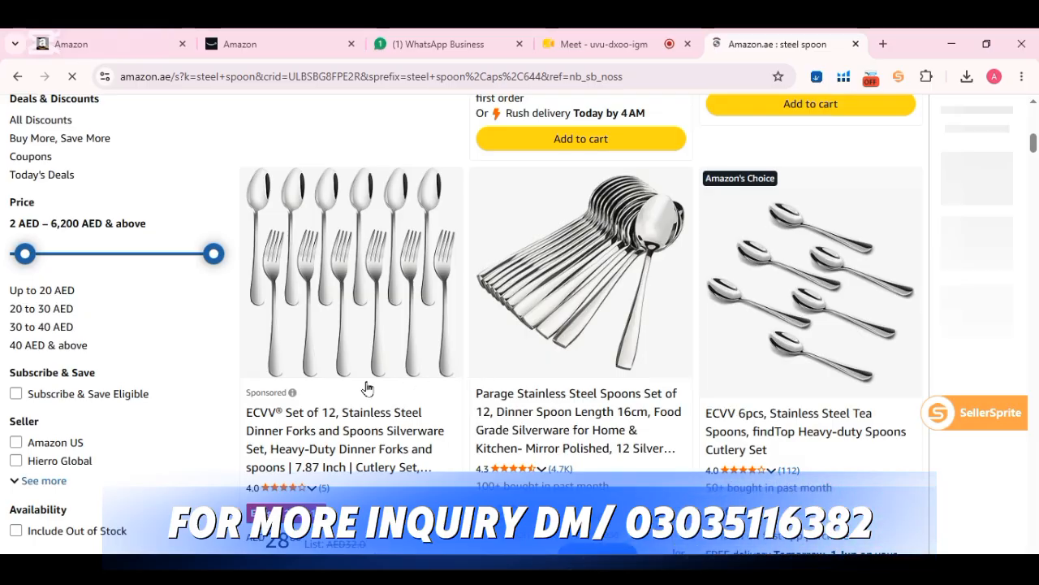
{"action": "scroll", "coordinate": [633, 233], "scroll_direction": "up", "scroll_amount": 3}
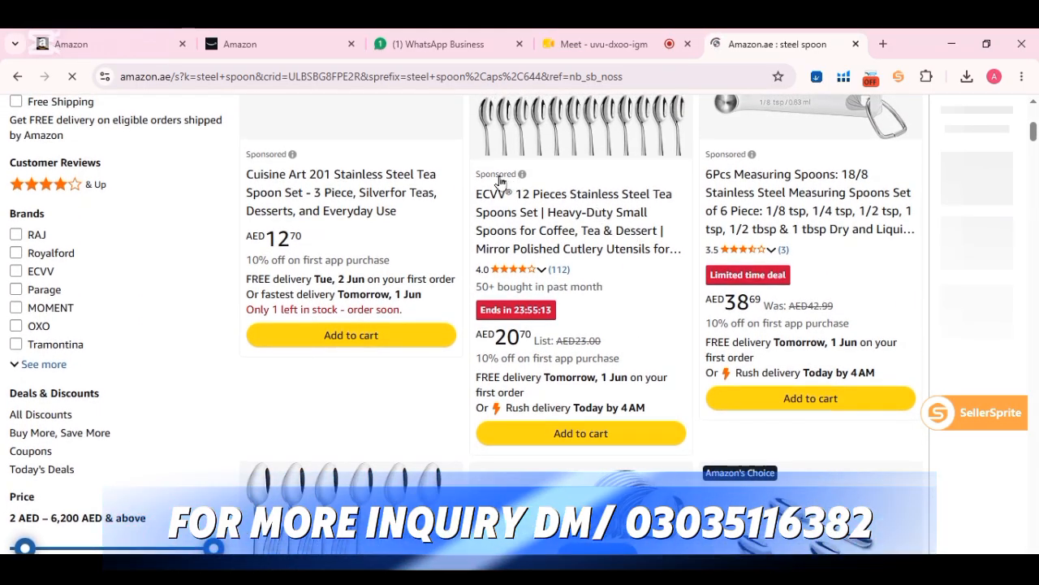
{"action": "scroll", "coordinate": [625, 236], "scroll_direction": "up", "scroll_amount": 3}
{"action": "scroll", "coordinate": [723, 280], "scroll_direction": "down", "scroll_amount": 1}
{"action": "scroll", "coordinate": [707, 276], "scroll_direction": "down", "scroll_amount": 4}
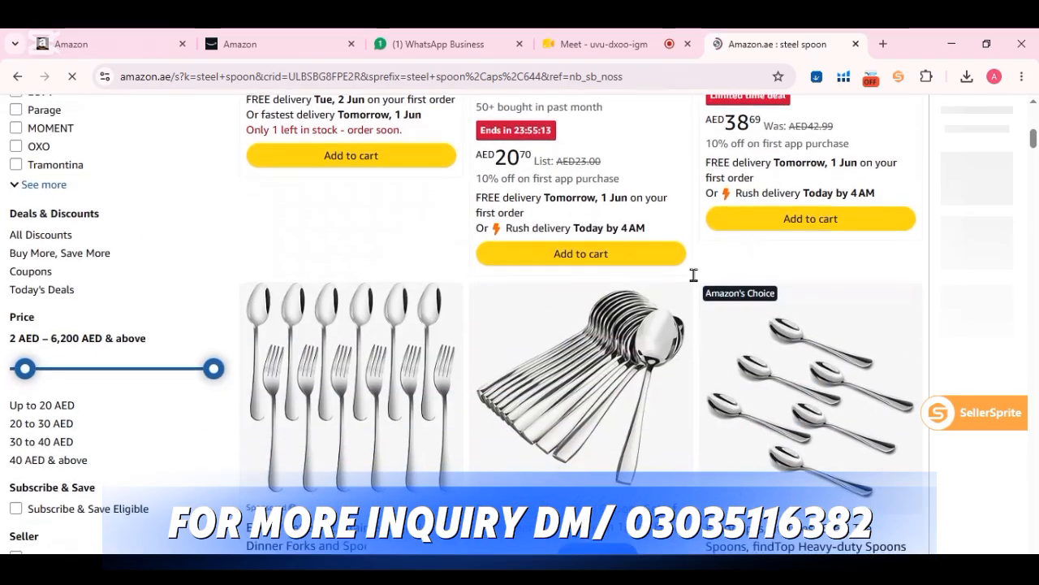
{"action": "scroll", "coordinate": [453, 339], "scroll_direction": "down", "scroll_amount": 4}
{"action": "scroll", "coordinate": [455, 343], "scroll_direction": "down", "scroll_amount": 4}
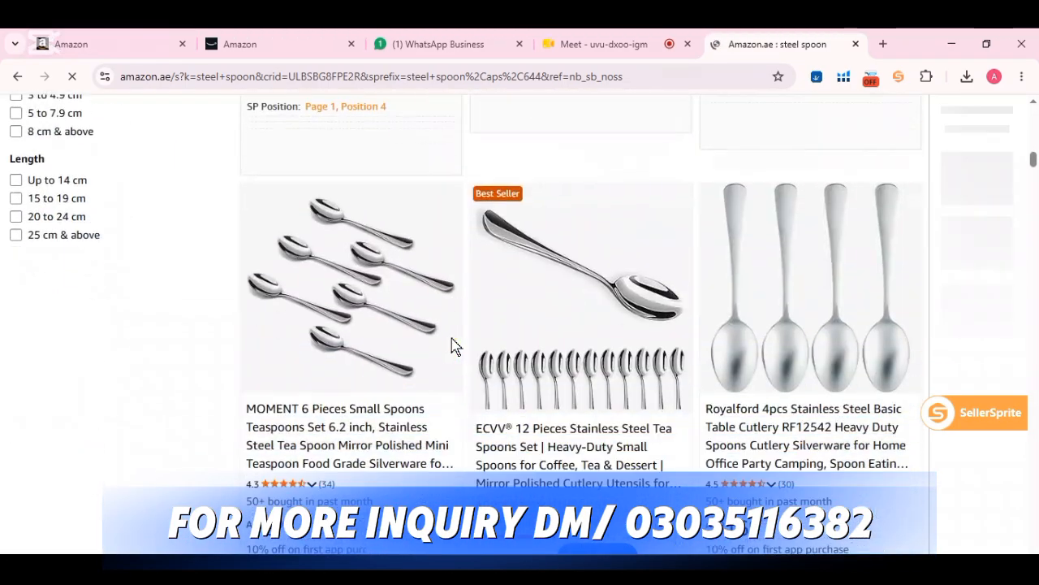
{"action": "scroll", "coordinate": [624, 278], "scroll_direction": "down", "scroll_amount": 2}
{"action": "scroll", "coordinate": [624, 279], "scroll_direction": "down", "scroll_amount": 1}
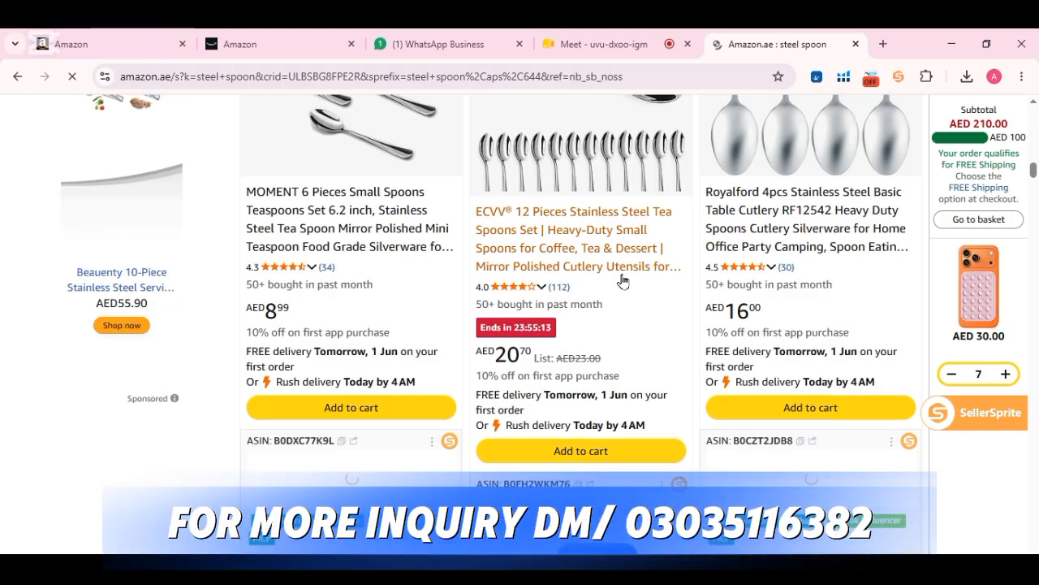
- Compare the campaign's Top of search (first page) placement with the first row of steel spoon results, then return to the bid adjustments
{"action": "left_click", "coordinate": [300, 53]}
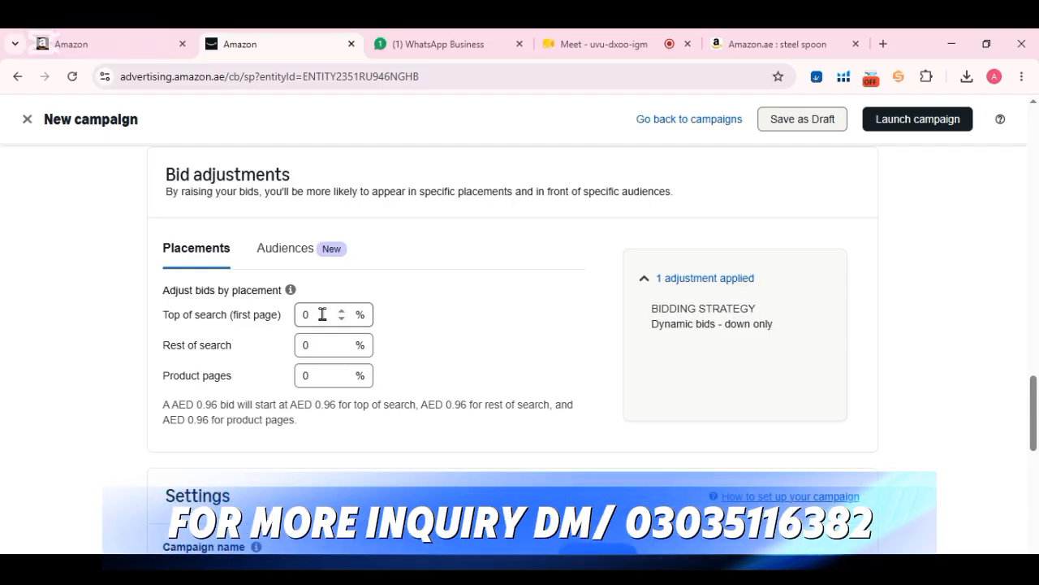
{"action": "left_click", "coordinate": [788, 39]}
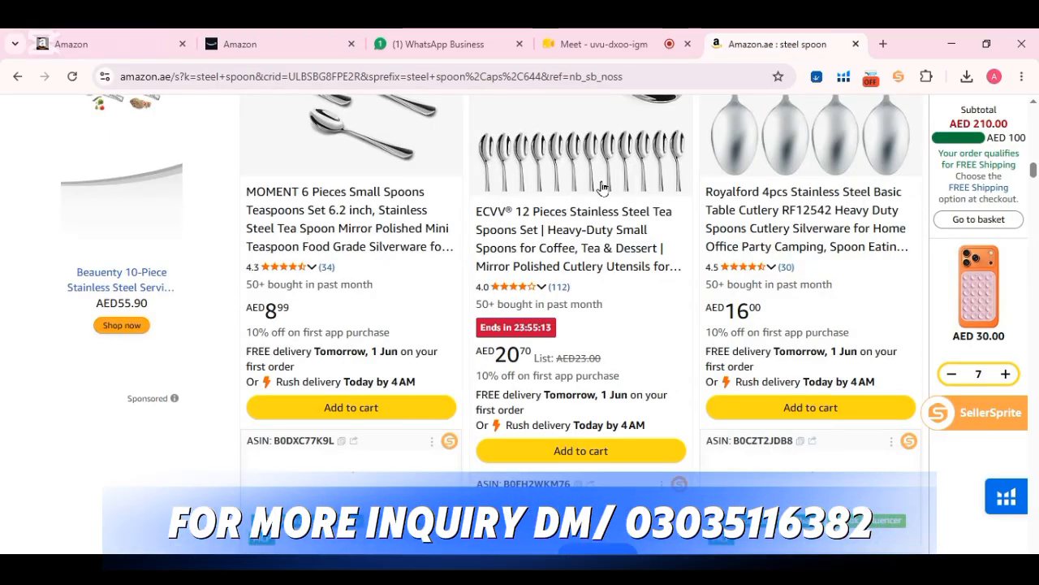
{"action": "scroll", "coordinate": [602, 187], "scroll_direction": "up", "scroll_amount": 5}
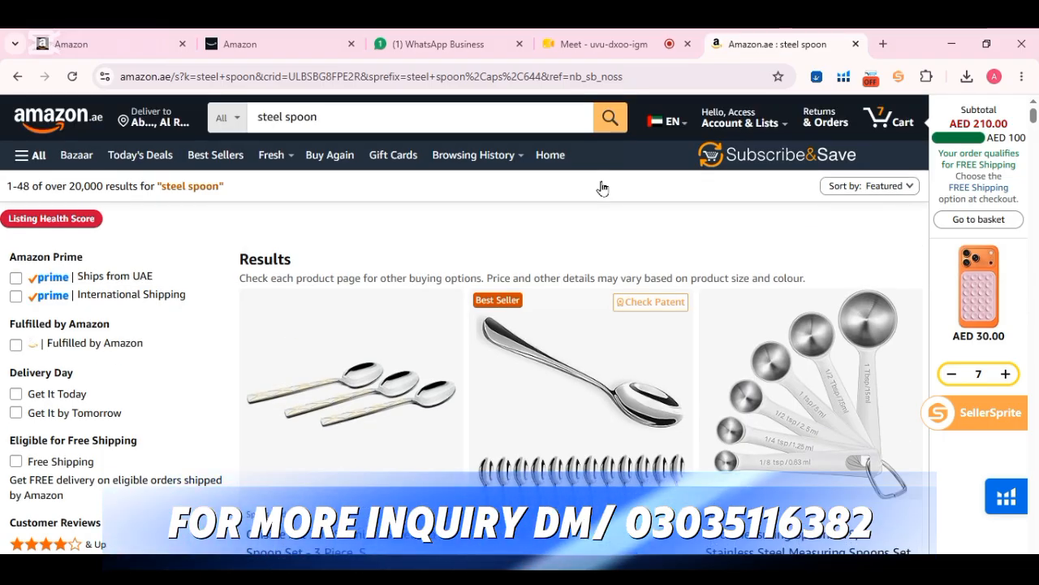
{"action": "scroll", "coordinate": [603, 188], "scroll_direction": "down", "scroll_amount": 1}
{"action": "left_click", "coordinate": [291, 46]}
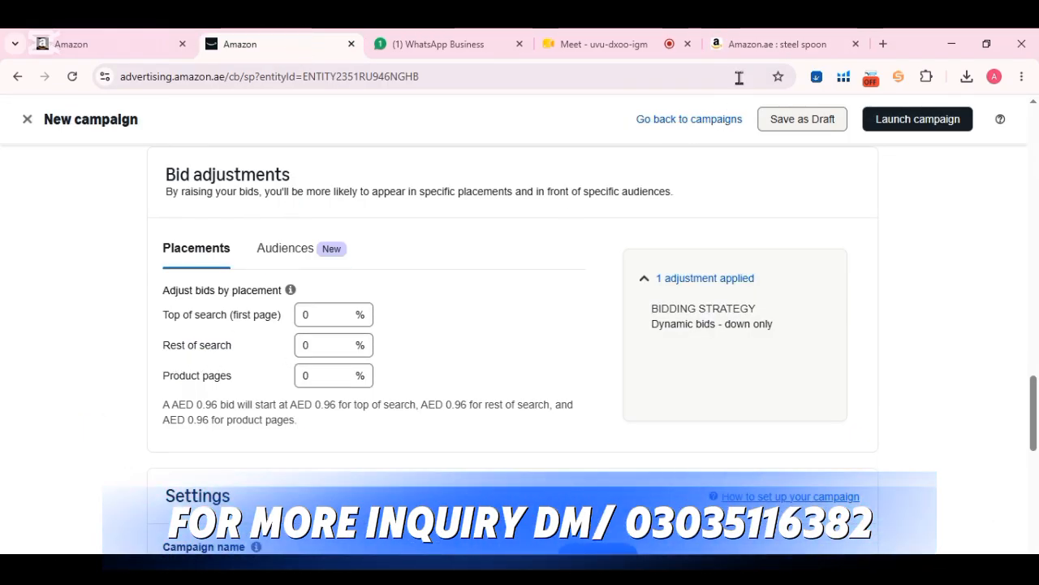
- Switch to the Amazon.ae steel spoon results and examine the listings from the first sponsored row down through the More results section
{"action": "left_click", "coordinate": [786, 45]}
{"action": "scroll", "coordinate": [574, 357], "scroll_direction": "down", "scroll_amount": 12}
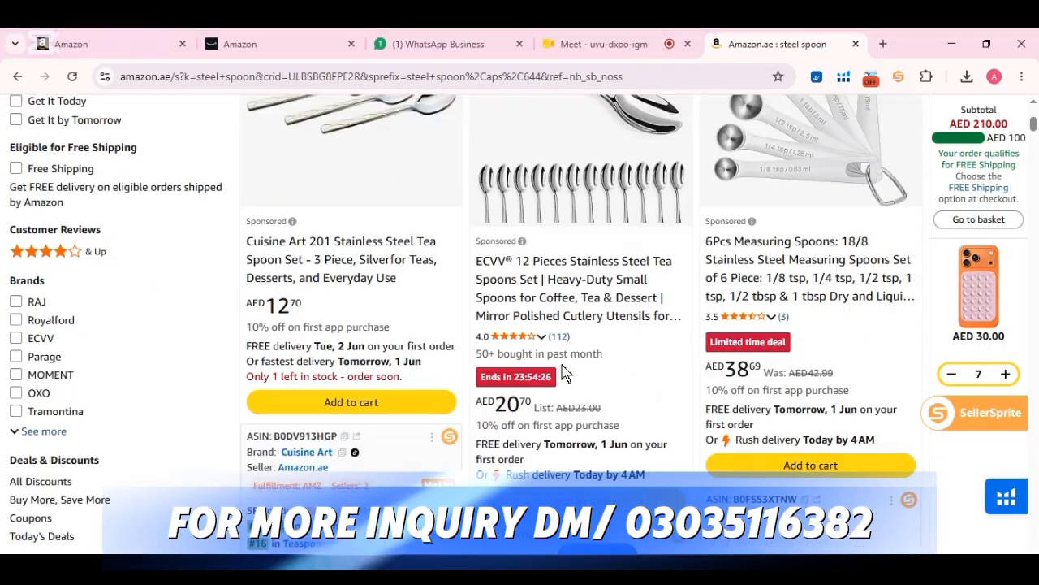
{"action": "scroll", "coordinate": [566, 372], "scroll_direction": "up", "scroll_amount": 6}
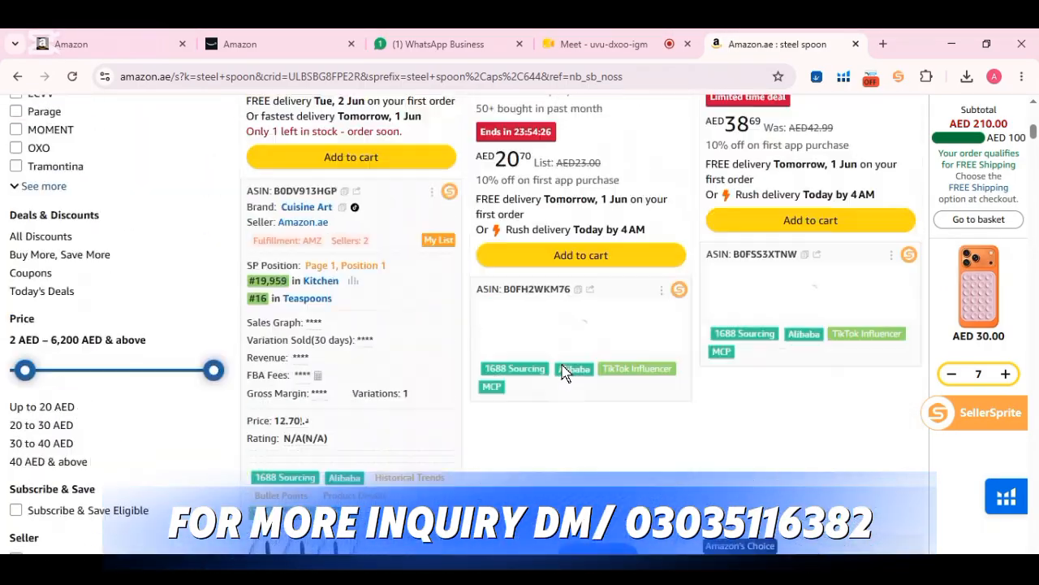
{"action": "scroll", "coordinate": [536, 301], "scroll_direction": "down", "scroll_amount": 8}
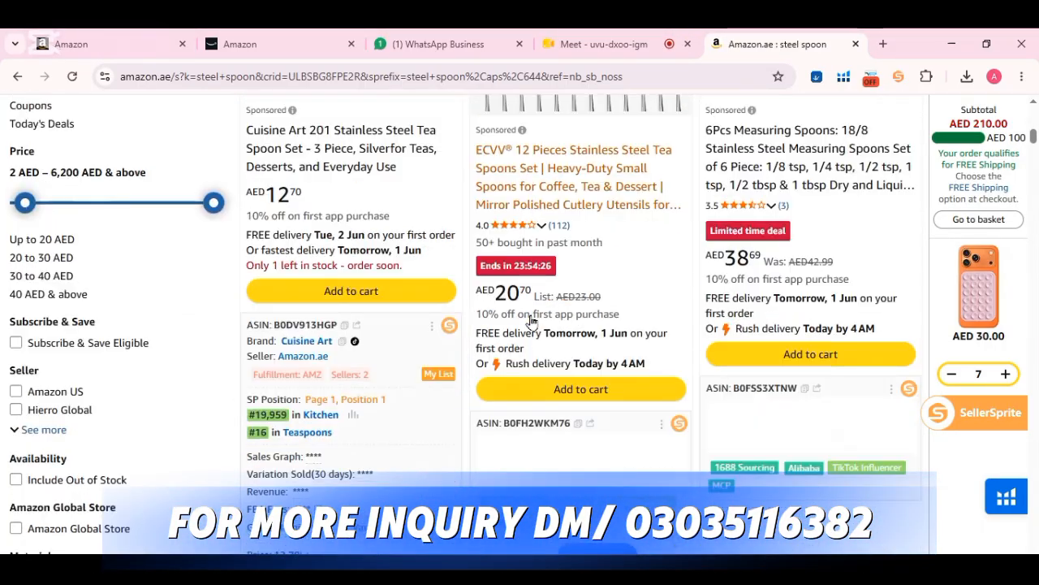
{"action": "scroll", "coordinate": [532, 319], "scroll_direction": "down", "scroll_amount": 8}
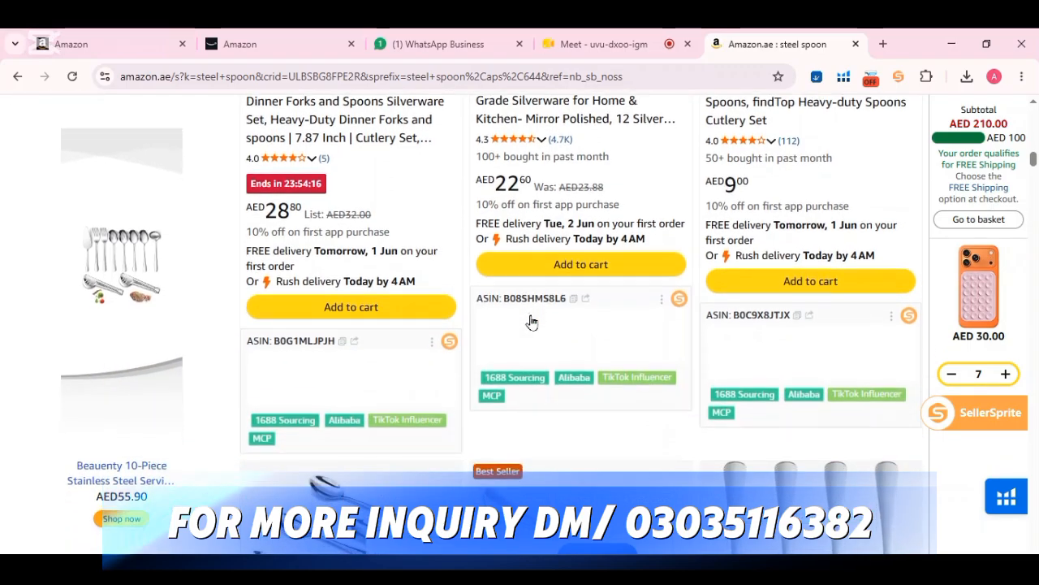
{"action": "scroll", "coordinate": [532, 319], "scroll_direction": "down", "scroll_amount": 10}
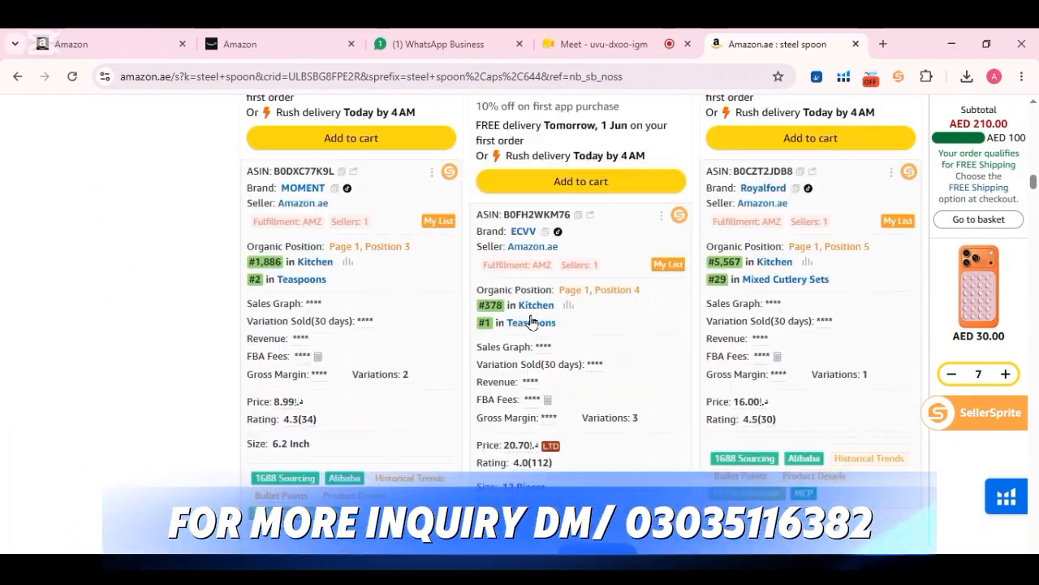
{"action": "scroll", "coordinate": [532, 319], "scroll_direction": "down", "scroll_amount": 10}
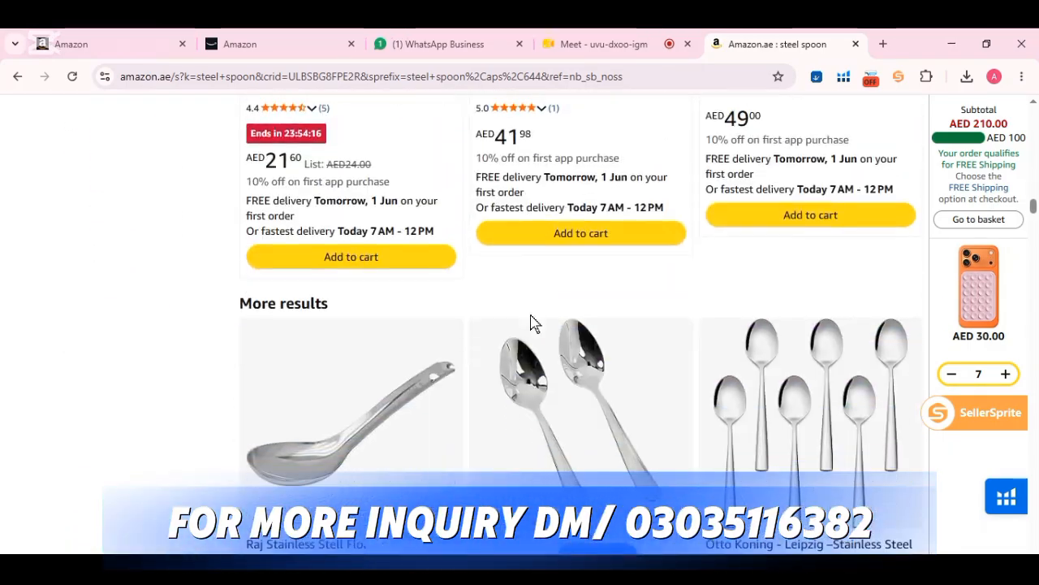
{"action": "scroll", "coordinate": [532, 321], "scroll_direction": "down", "scroll_amount": 5}
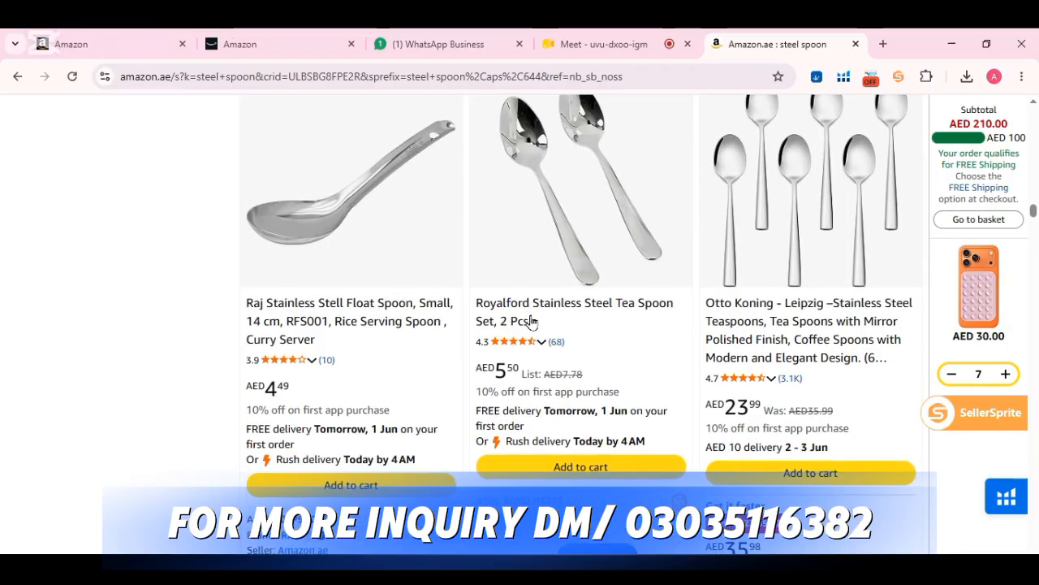
{"action": "scroll", "coordinate": [531, 321], "scroll_direction": "down", "scroll_amount": 10}
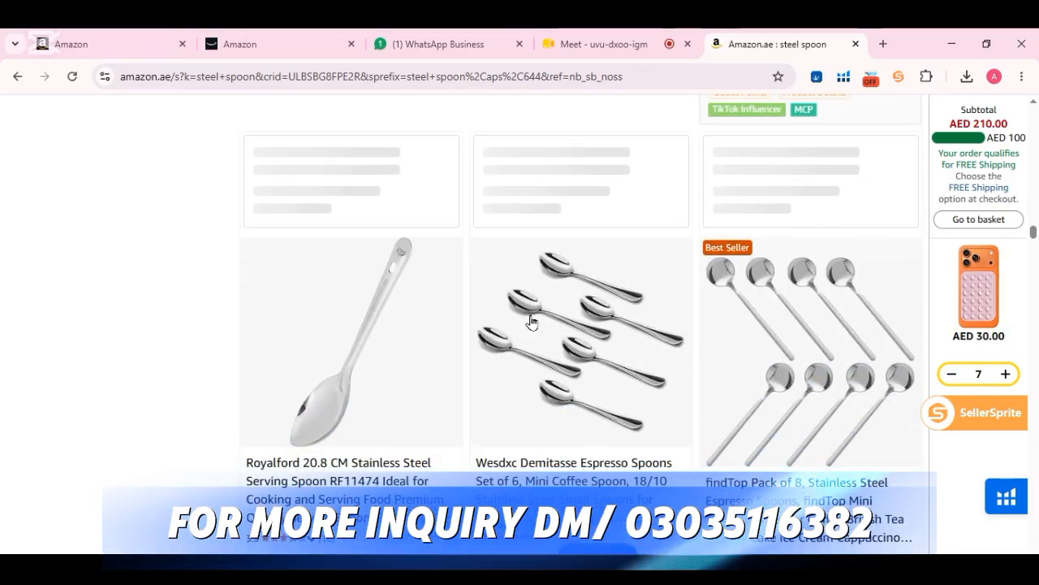
- Examine the sponsored and organic listings in the remaining rows of the steel spoon results, then return to the start of the results
{"action": "scroll", "coordinate": [530, 322], "scroll_direction": "down", "scroll_amount": 5}
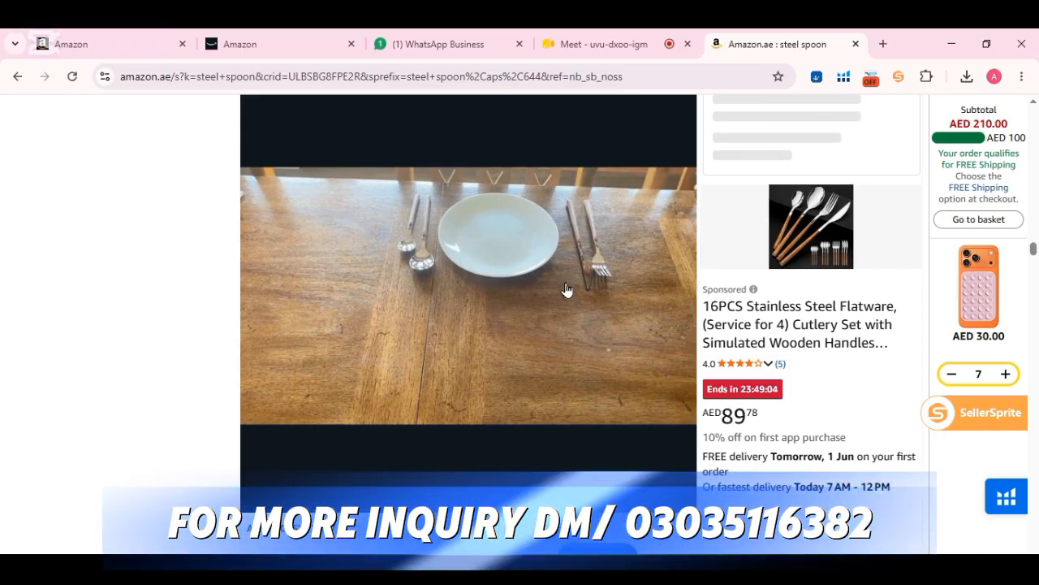
{"action": "scroll", "coordinate": [567, 290], "scroll_direction": "down", "scroll_amount": 2}
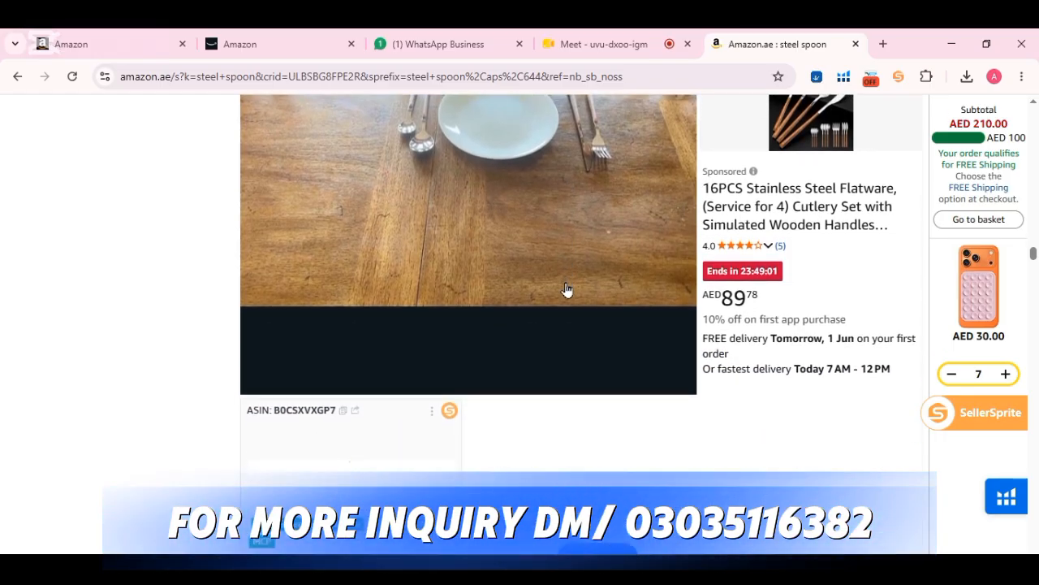
{"action": "scroll", "coordinate": [567, 290], "scroll_direction": "up", "scroll_amount": 3}
{"action": "scroll", "coordinate": [567, 290], "scroll_direction": "down", "scroll_amount": 5}
{"action": "scroll", "coordinate": [567, 290], "scroll_direction": "down", "scroll_amount": 10}
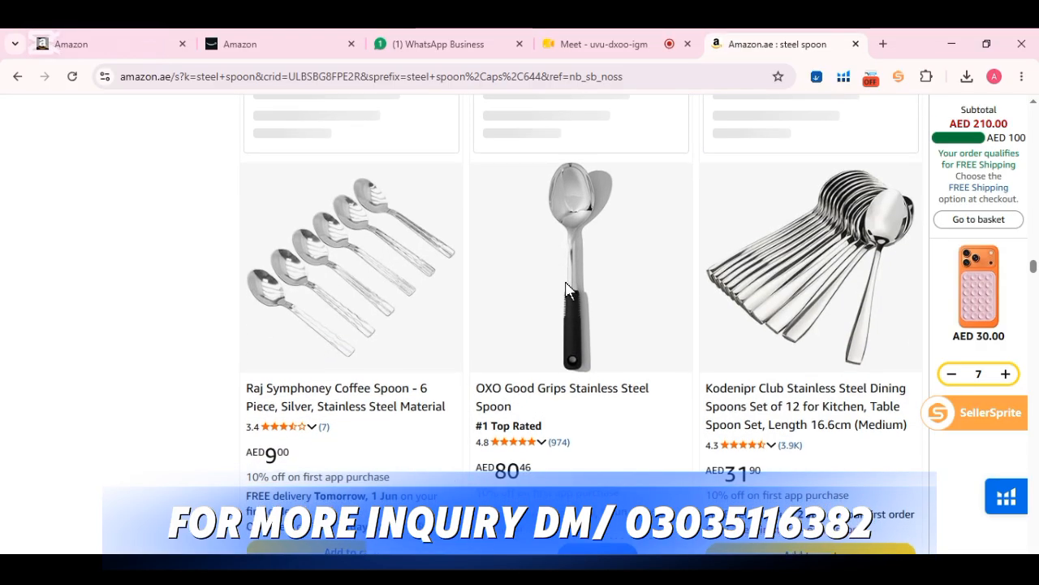
{"action": "scroll", "coordinate": [566, 290], "scroll_direction": "down", "scroll_amount": 10}
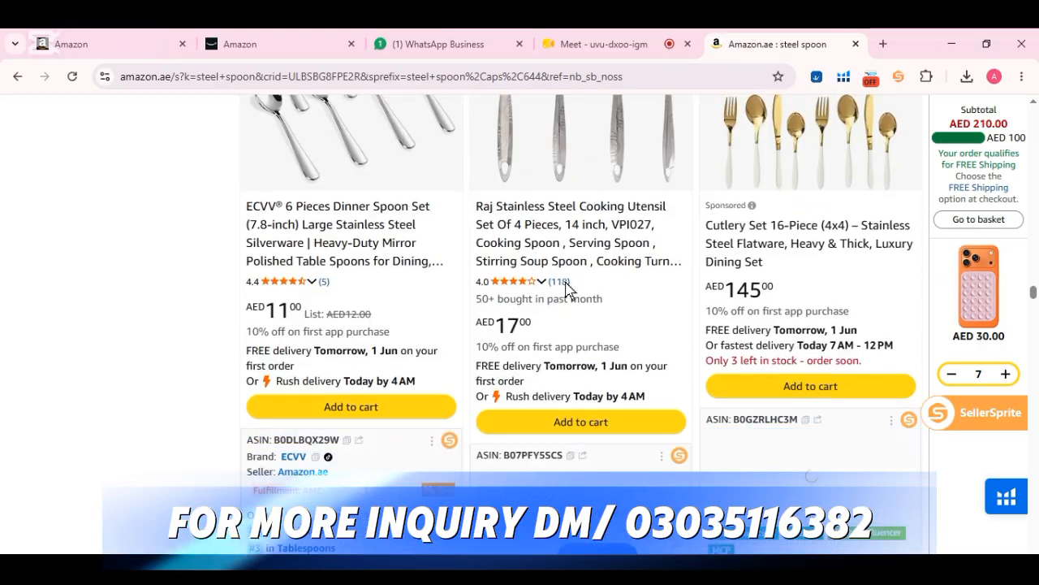
{"action": "scroll", "coordinate": [570, 290], "scroll_direction": "down", "scroll_amount": 5}
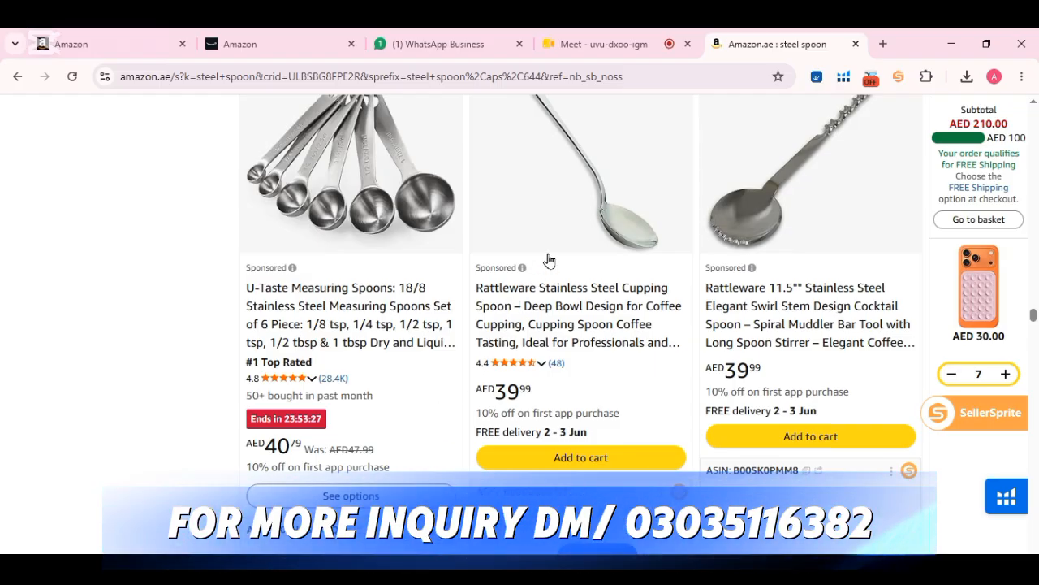
{"action": "scroll", "coordinate": [560, 262], "scroll_direction": "down", "scroll_amount": 15}
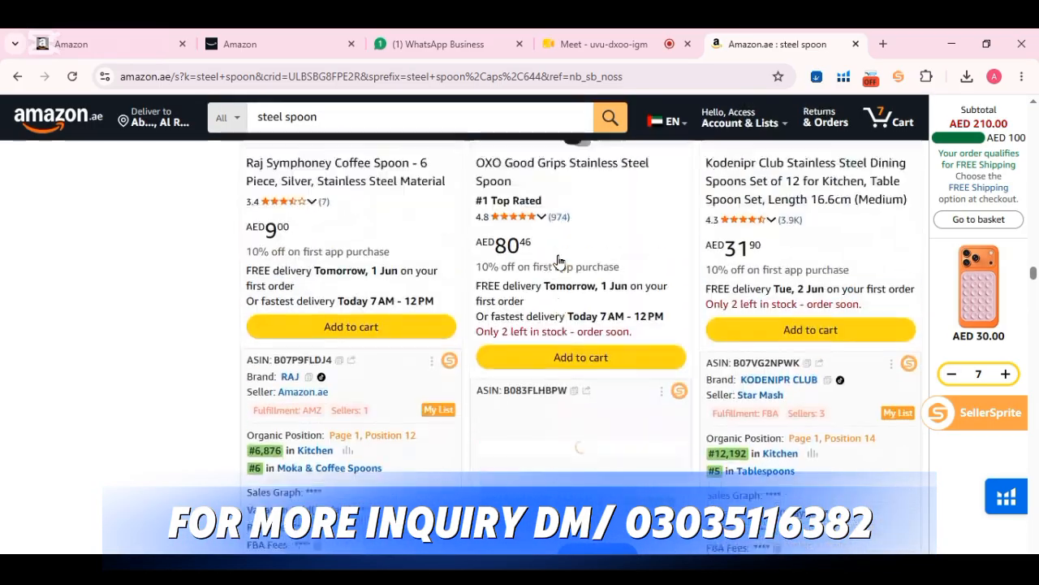
{"action": "scroll", "coordinate": [559, 261], "scroll_direction": "up", "scroll_amount": 15}
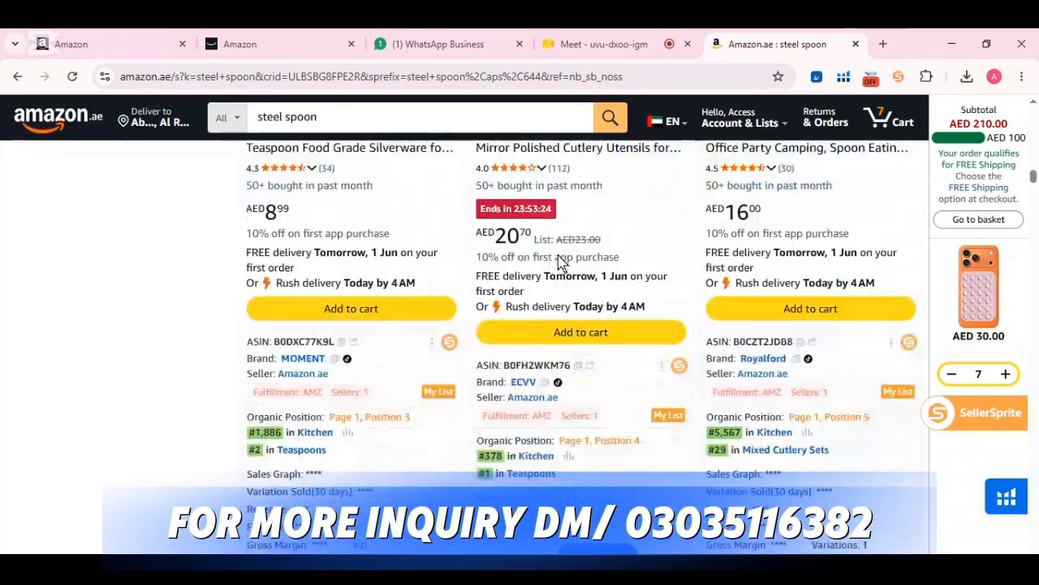
{"action": "scroll", "coordinate": [558, 260], "scroll_direction": "up", "scroll_amount": 10}
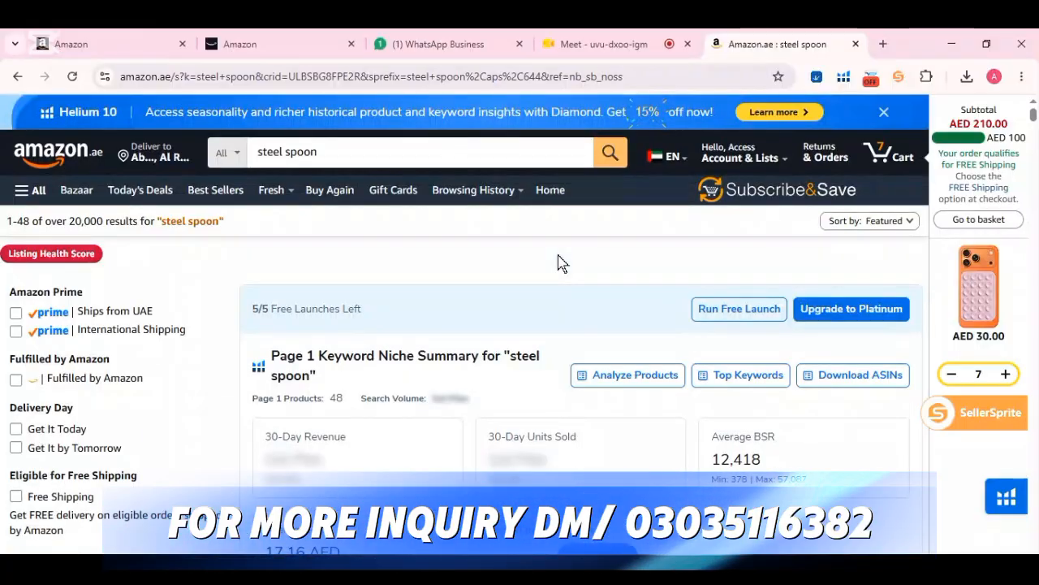
- Check the campaign's Product pages placement, then open the Parage Stainless Steel Spoons Set of 12 listing and find its sponsored products
{"action": "left_click", "coordinate": [282, 48]}
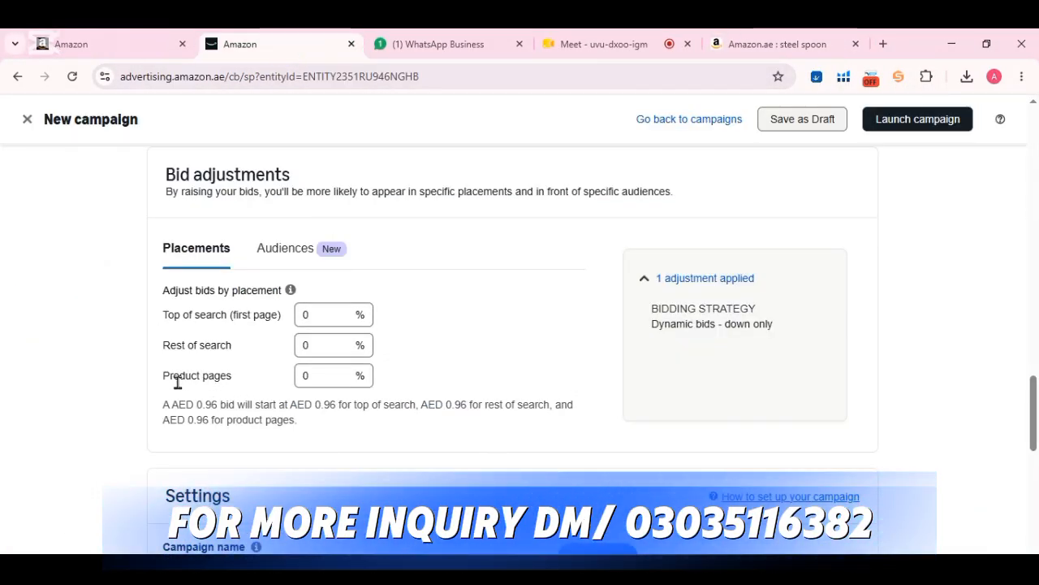
{"action": "left_click", "coordinate": [773, 44]}
{"action": "scroll", "coordinate": [498, 370], "scroll_direction": "down", "scroll_amount": 15}
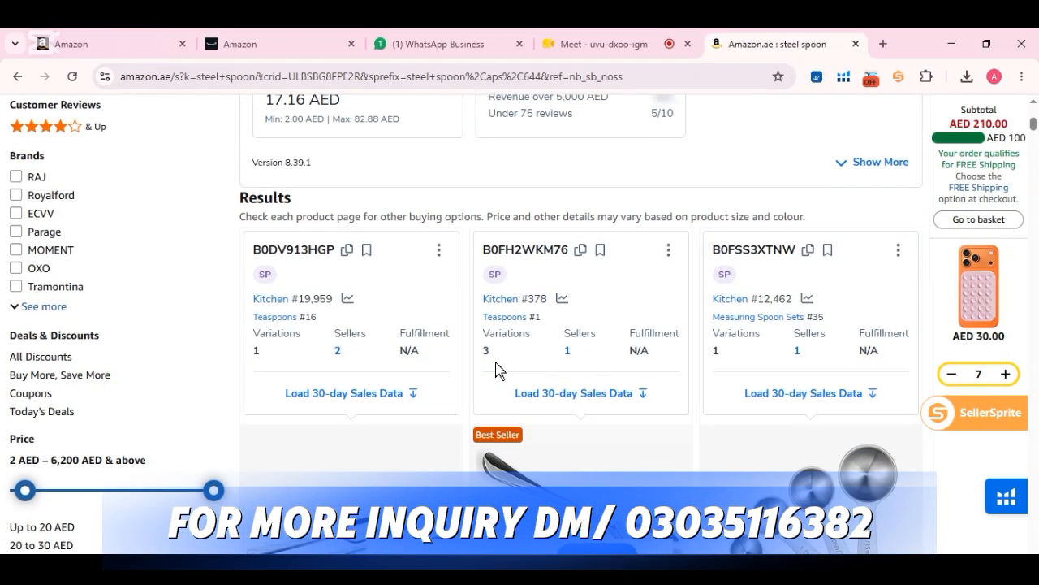
{"action": "scroll", "coordinate": [497, 370], "scroll_direction": "down", "scroll_amount": 5}
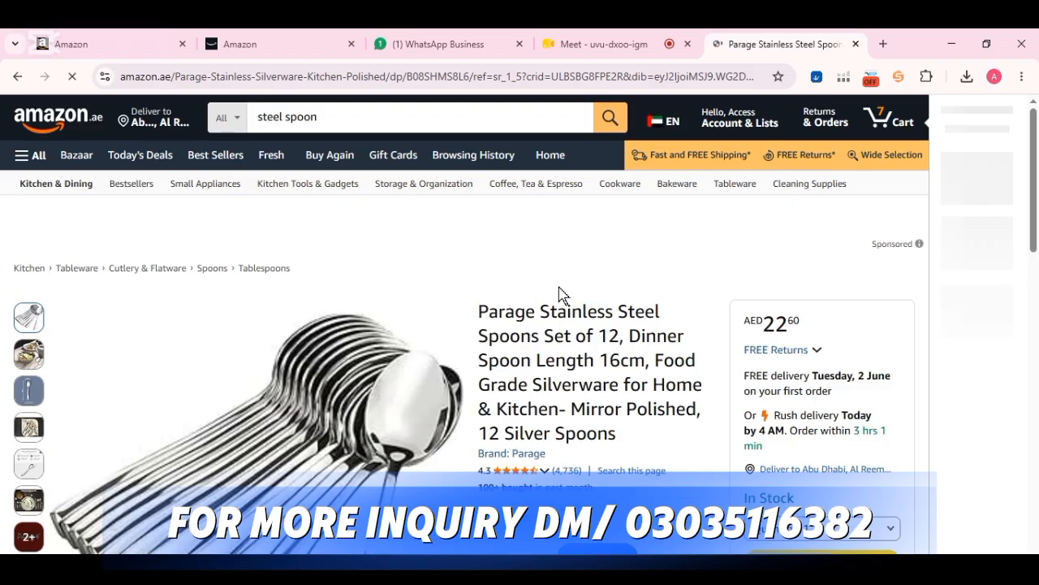
{"action": "scroll", "coordinate": [559, 294], "scroll_direction": "down", "scroll_amount": 10}
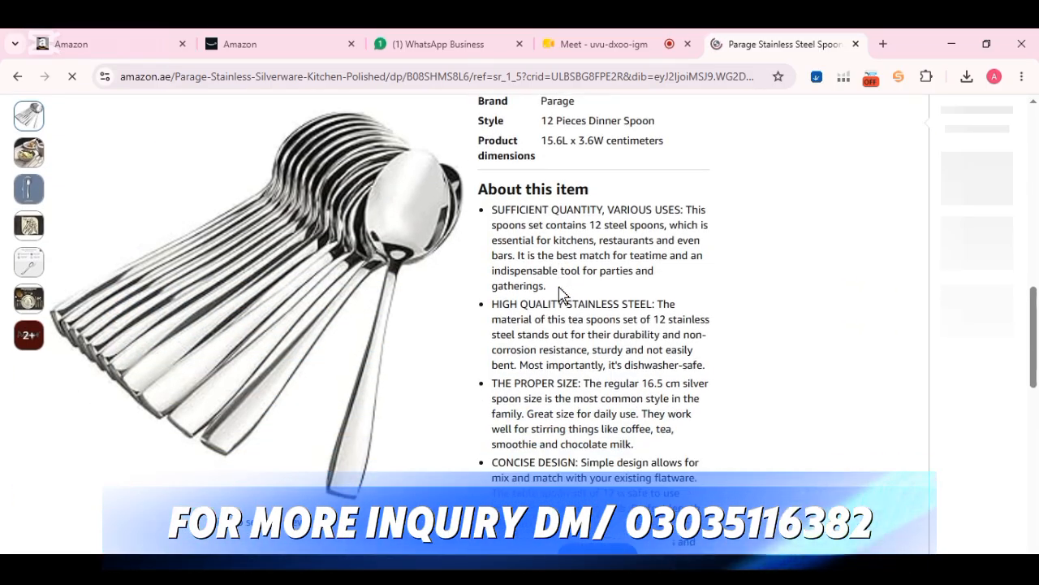
{"action": "scroll", "coordinate": [559, 294], "scroll_direction": "down", "scroll_amount": 12}
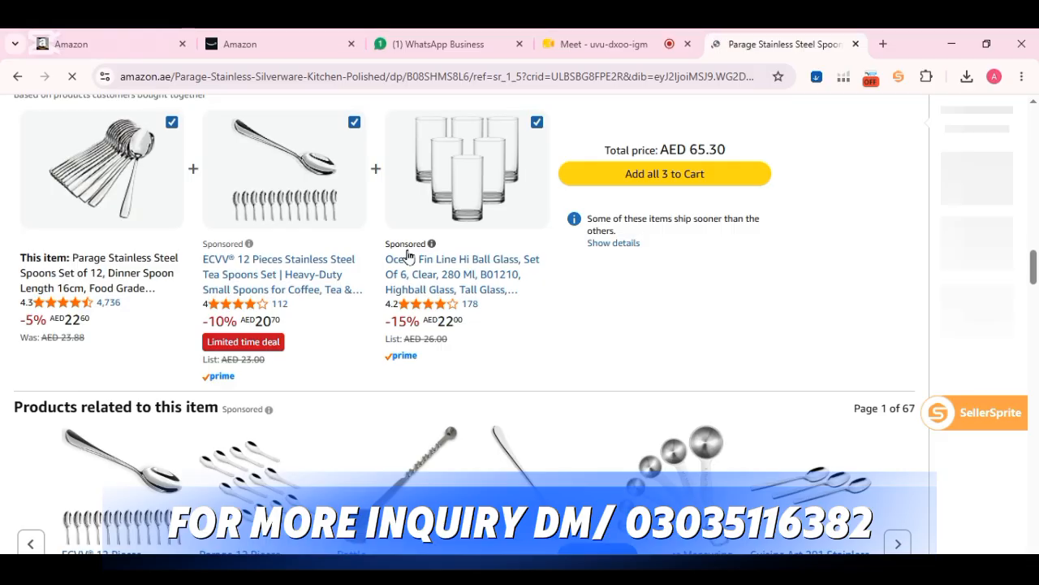
- Compare the campaign's placement options with the sponsored bundle items and Products related to this item on the Parage spoon page
{"action": "left_click", "coordinate": [258, 42]}
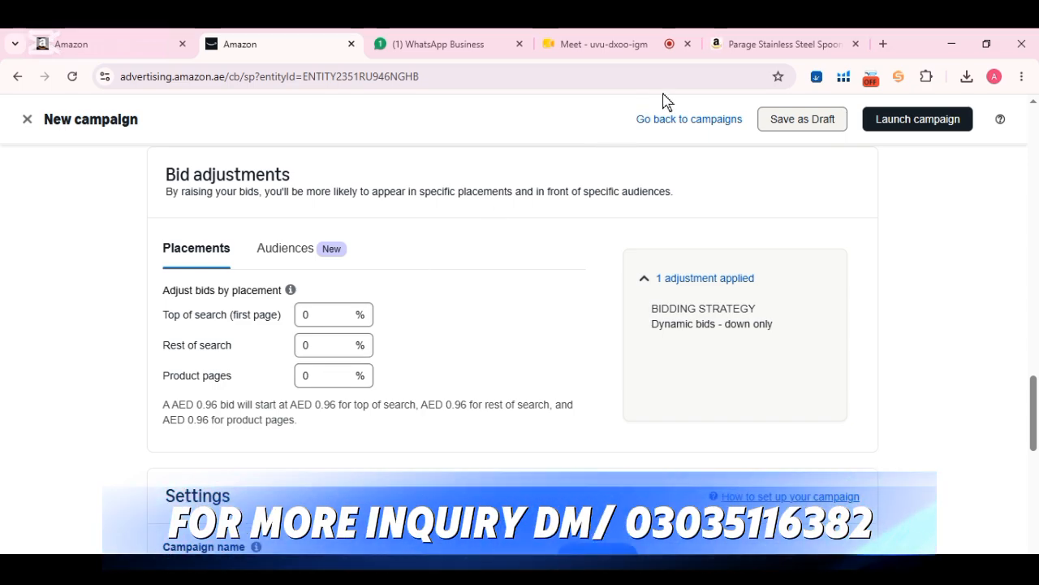
{"action": "left_click", "coordinate": [776, 48]}
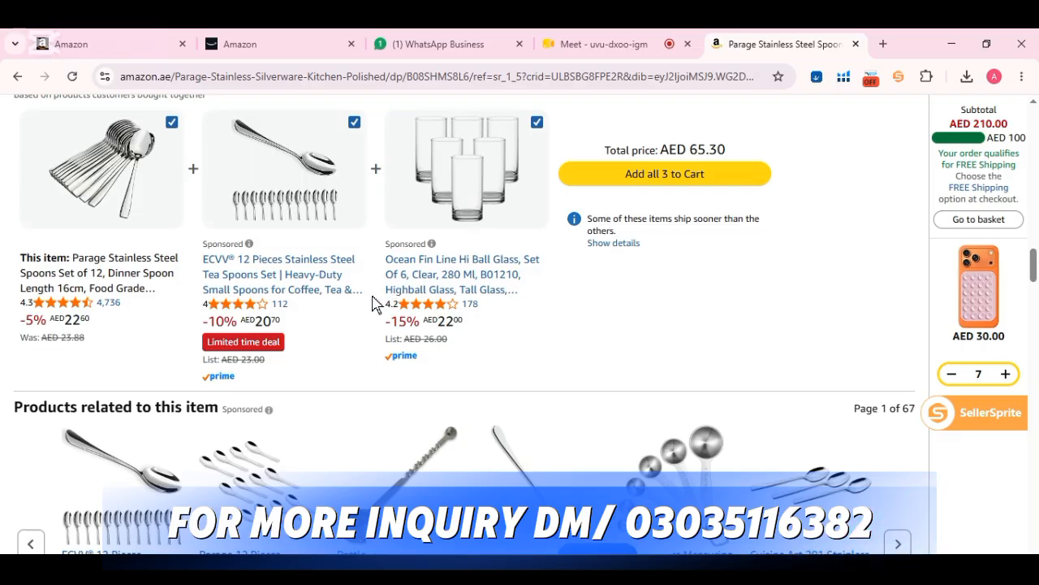
{"action": "scroll", "coordinate": [557, 273], "scroll_direction": "up", "scroll_amount": 10}
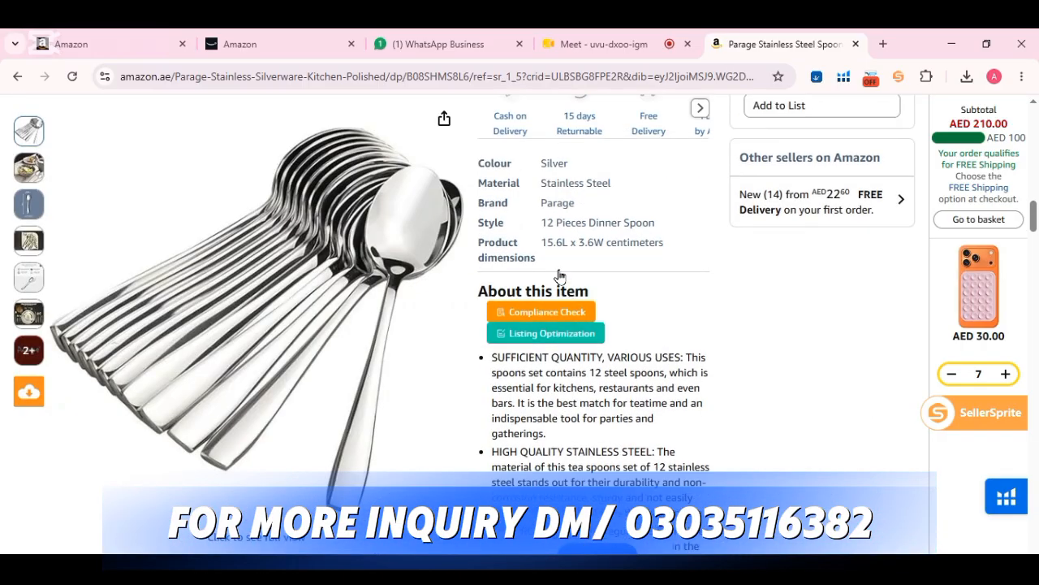
{"action": "scroll", "coordinate": [560, 276], "scroll_direction": "down", "scroll_amount": 8}
{"action": "scroll", "coordinate": [560, 276], "scroll_direction": "down", "scroll_amount": 2}
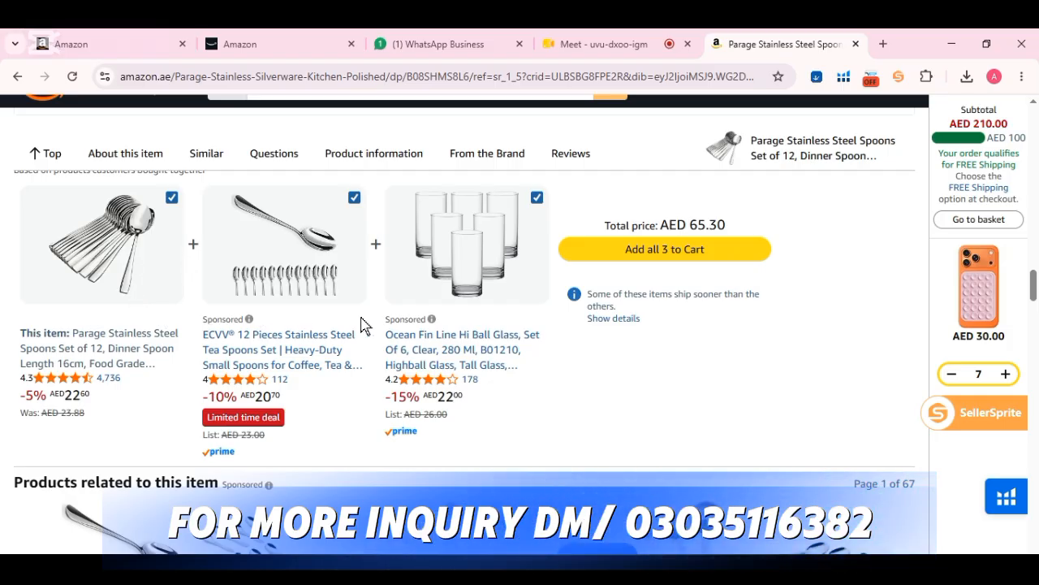
{"action": "scroll", "coordinate": [398, 374], "scroll_direction": "down", "scroll_amount": 5}
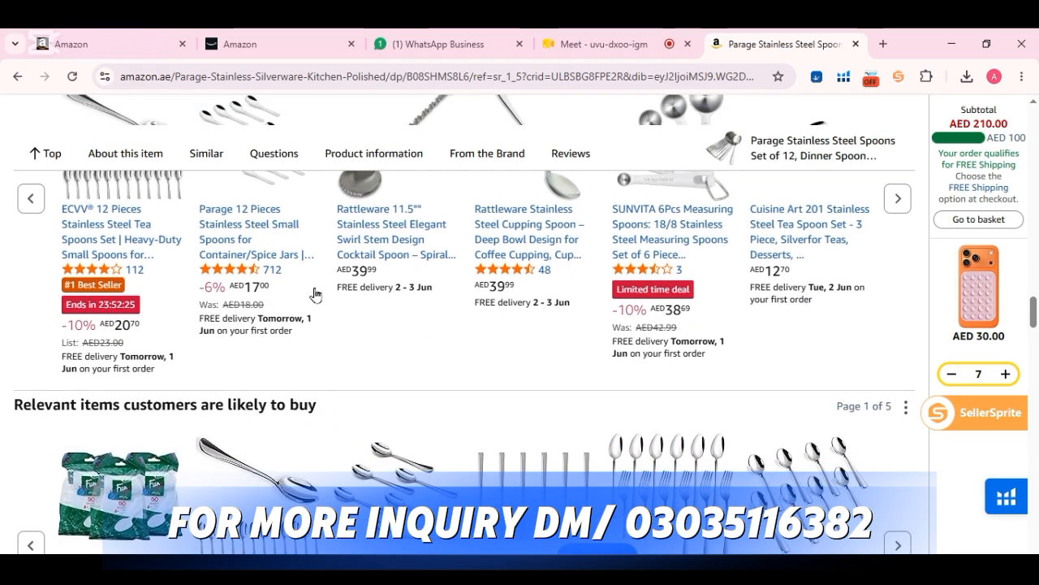
{"action": "scroll", "coordinate": [316, 294], "scroll_direction": "up", "scroll_amount": 1}
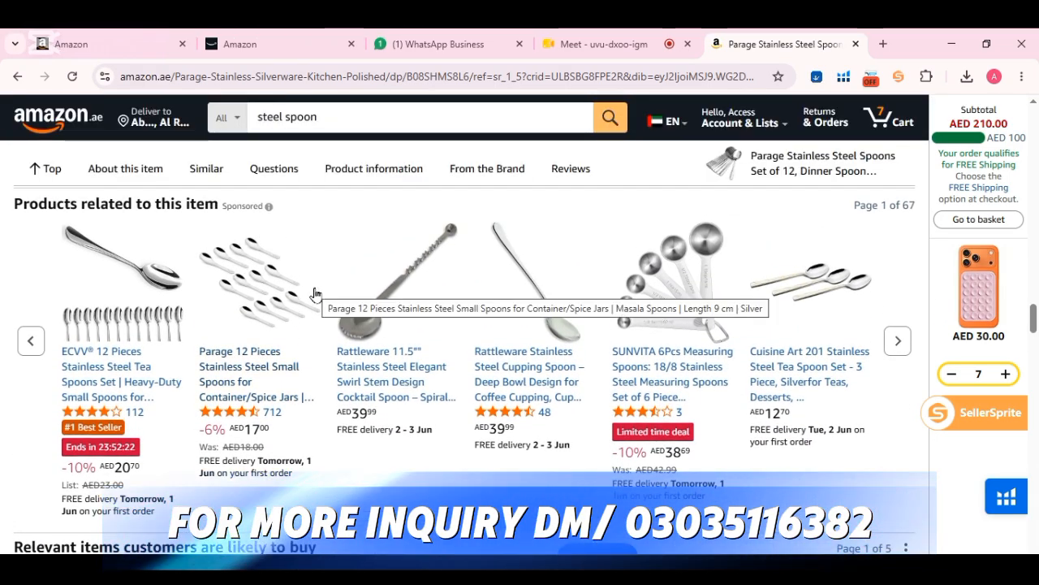
{"action": "scroll", "coordinate": [316, 294], "scroll_direction": "up", "scroll_amount": 1}
{"action": "scroll", "coordinate": [316, 294], "scroll_direction": "up", "scroll_amount": 15}
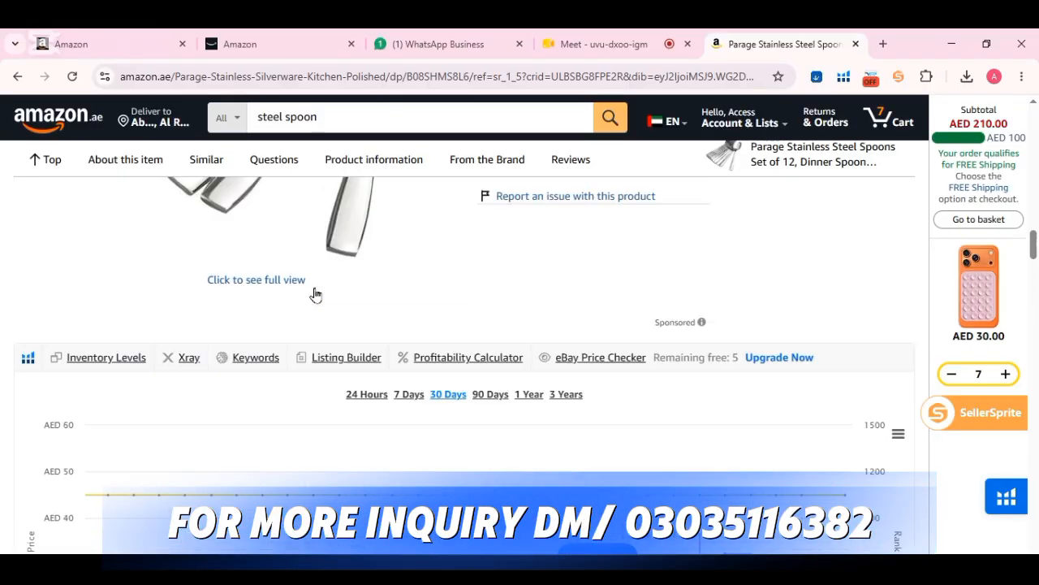
- Try a 30% bid adjustment for Top of search (first page) in the campaign, then reset it to 0%
{"action": "left_click", "coordinate": [286, 42]}
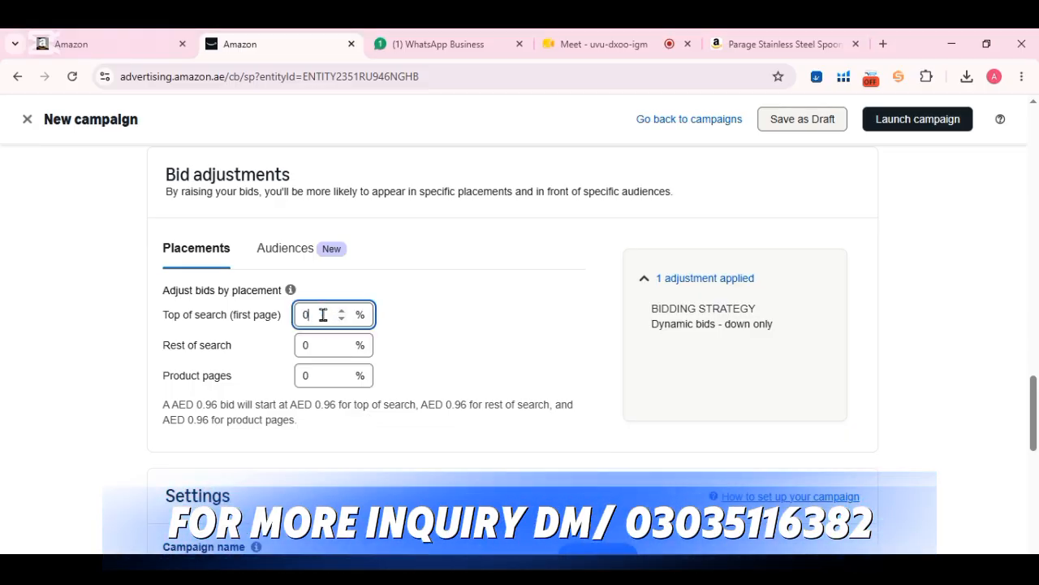
{"action": "type", "text": "30"}
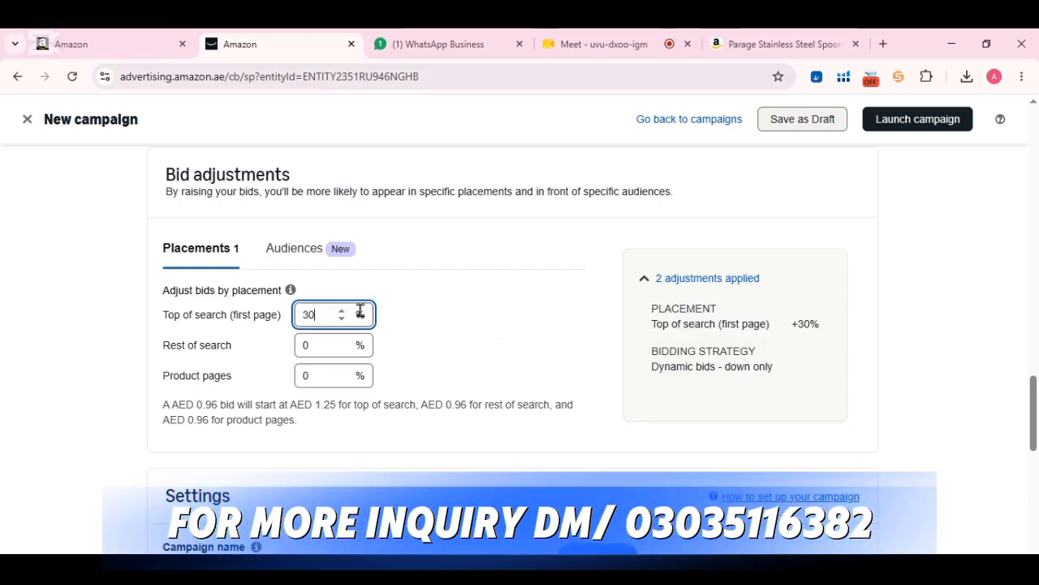
{"action": "key", "text": "BackSpace"}
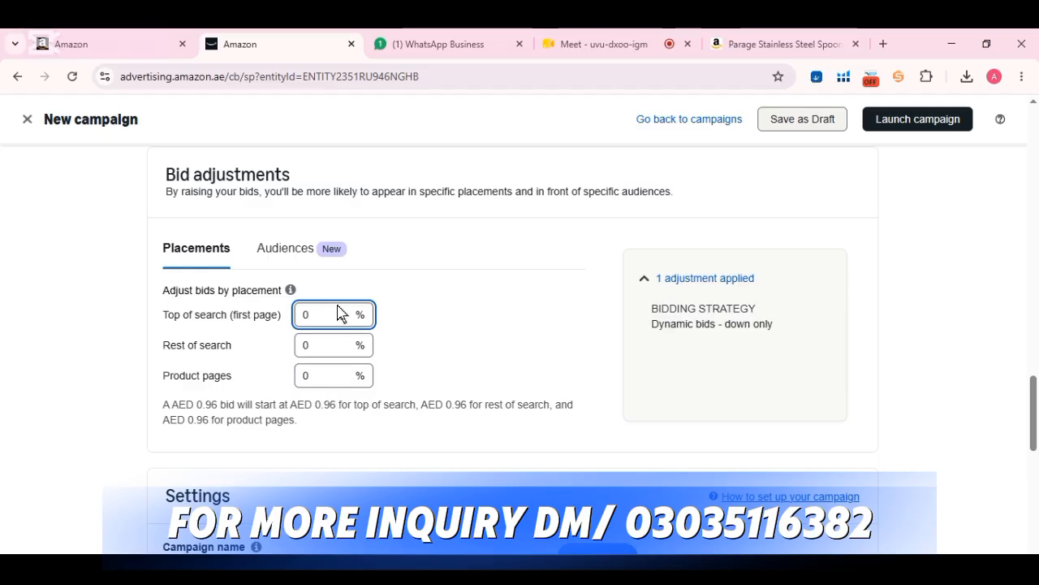
- Review the campaign's Settings section with its name, start and end dates, and country
{"action": "scroll", "coordinate": [442, 390], "scroll_direction": "down", "scroll_amount": 4}
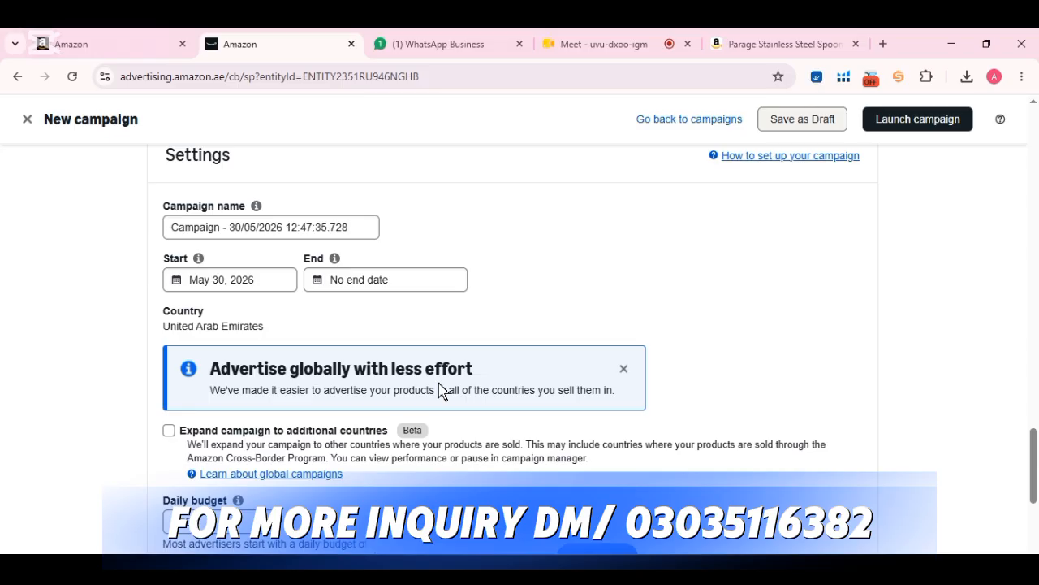
{"action": "scroll", "coordinate": [350, 284], "scroll_direction": "up", "scroll_amount": 2}
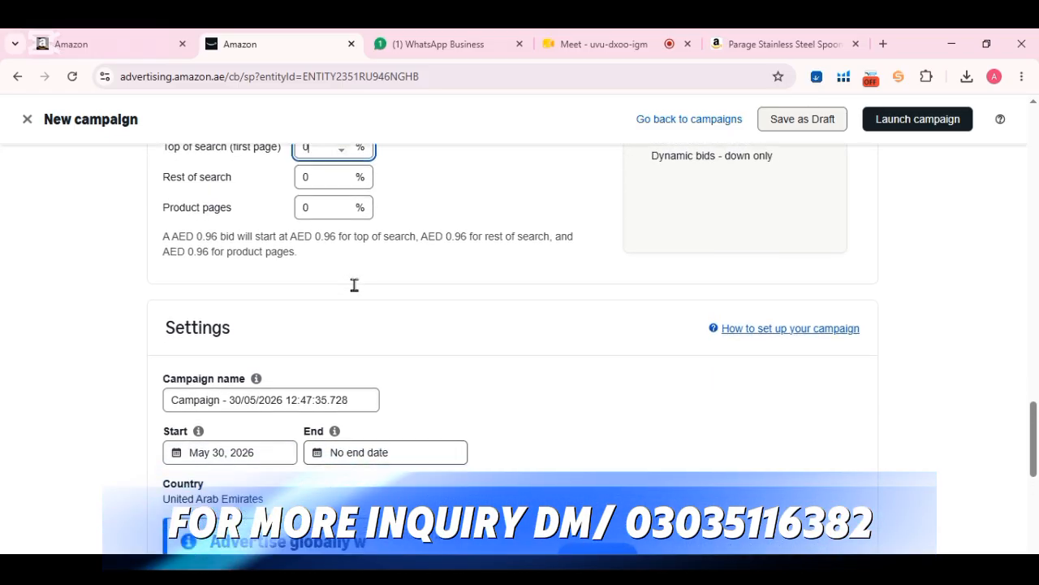
{"action": "scroll", "coordinate": [354, 284], "scroll_direction": "down", "scroll_amount": 2}
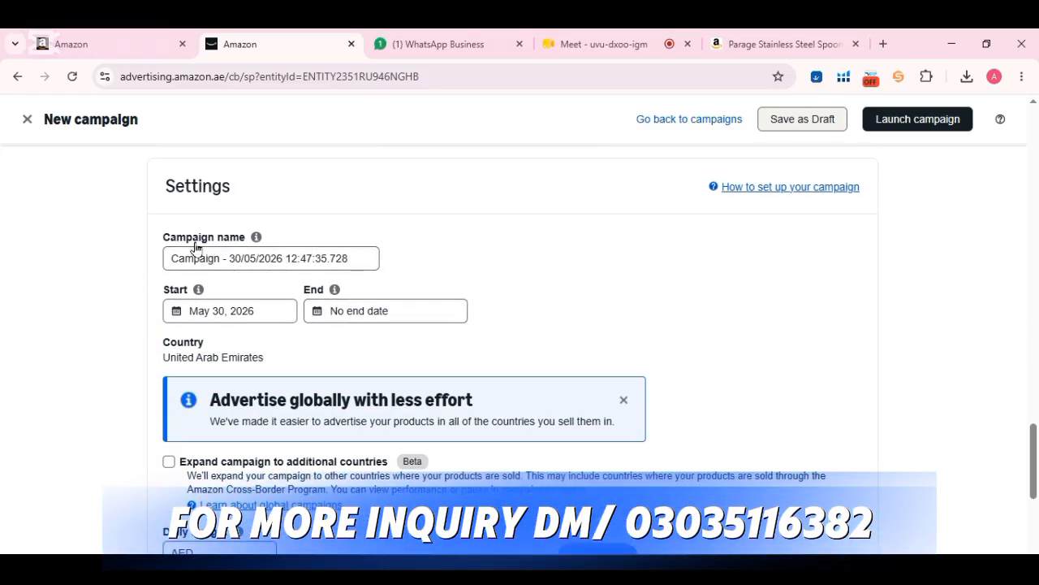
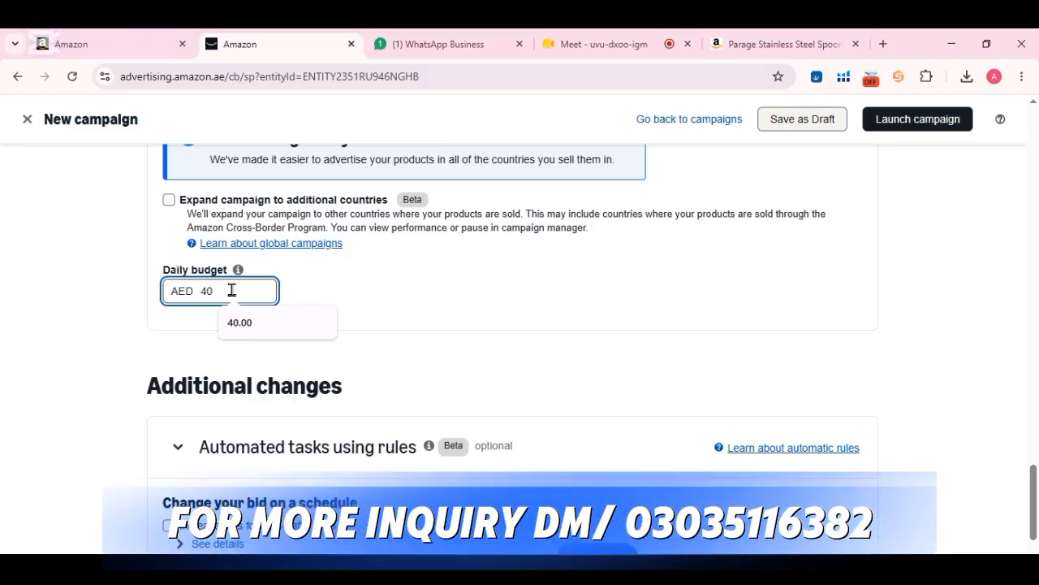
- Check the Automated tasks using rules section, then close the new campaign unsaved and return to the Seller Central home page
{"action": "scroll", "coordinate": [382, 320], "scroll_direction": "down", "scroll_amount": 2}
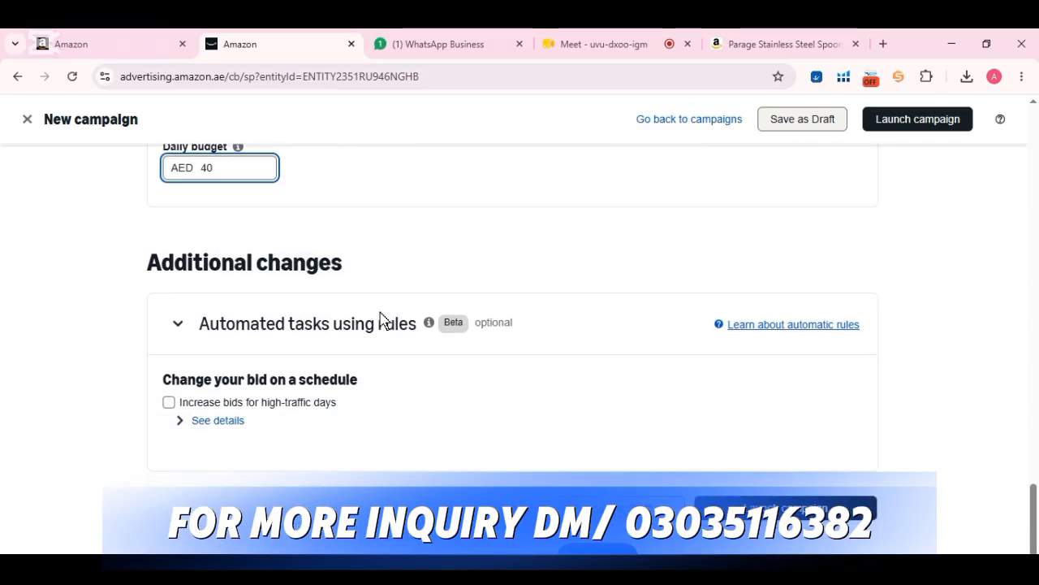
{"action": "scroll", "coordinate": [383, 318], "scroll_direction": "down", "scroll_amount": 1}
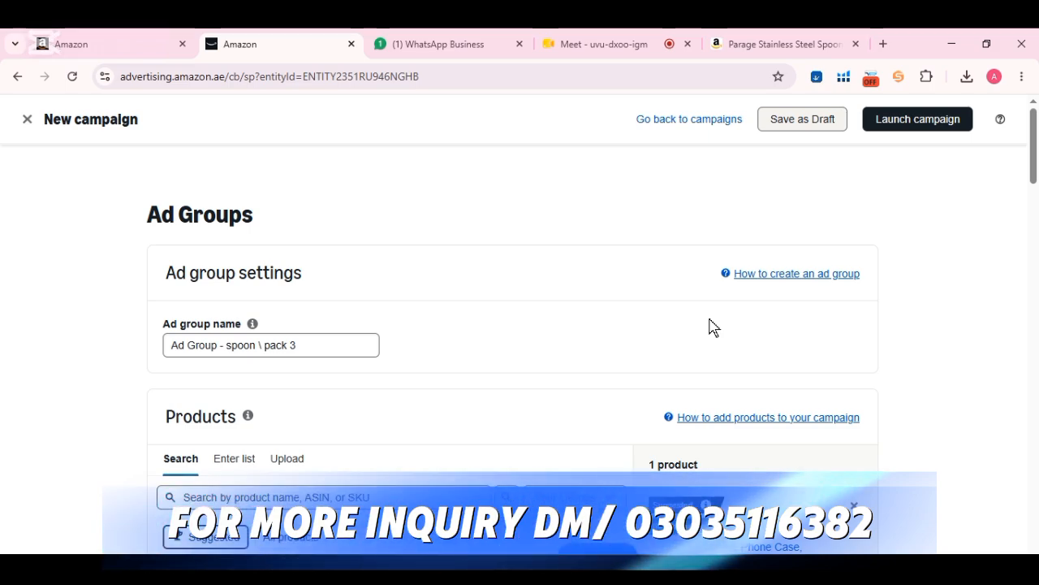
{"action": "left_click", "coordinate": [351, 45]}
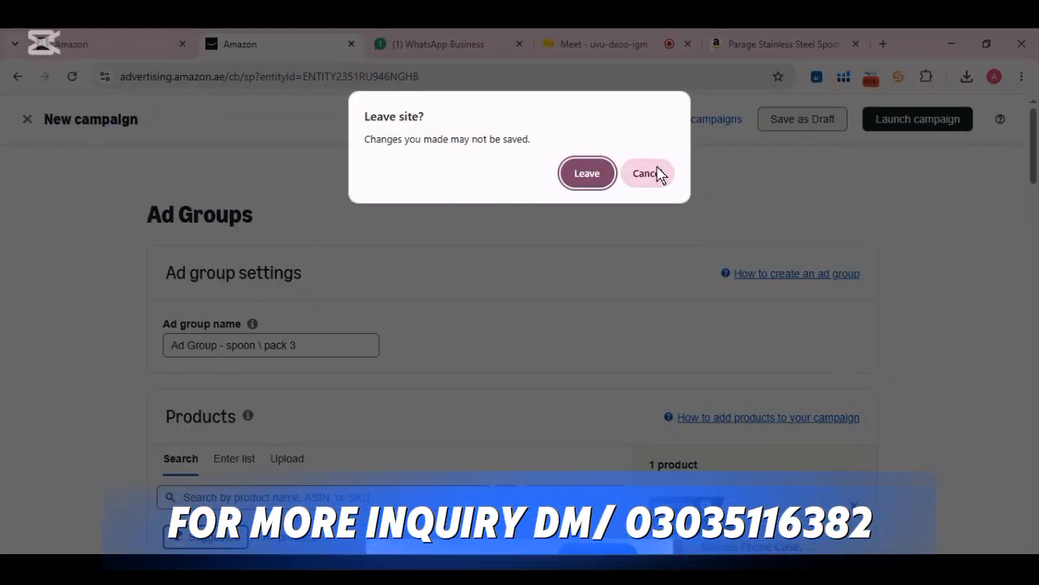
{"action": "left_click", "coordinate": [593, 175]}
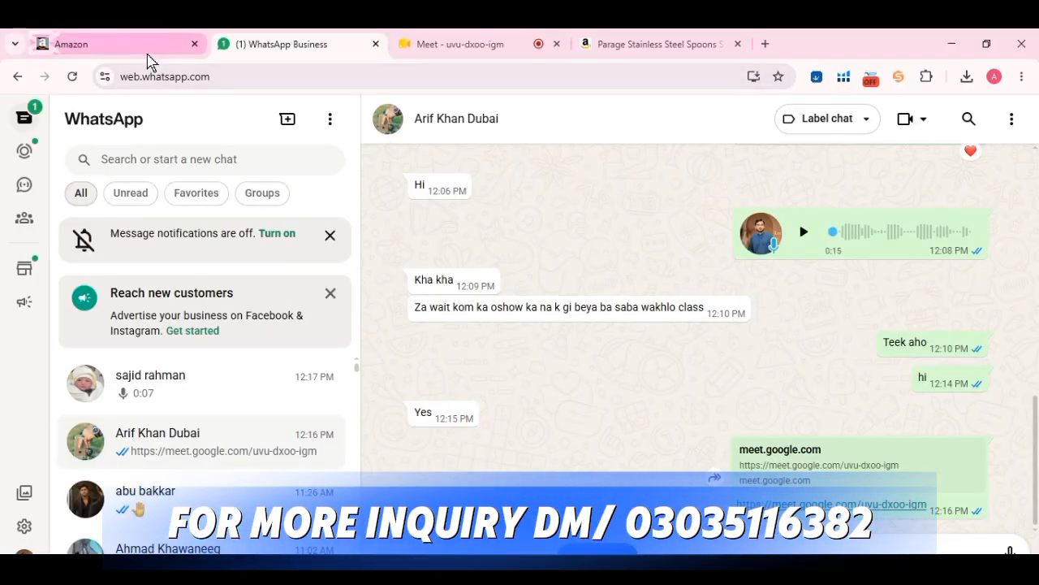
{"action": "left_click", "coordinate": [149, 54]}
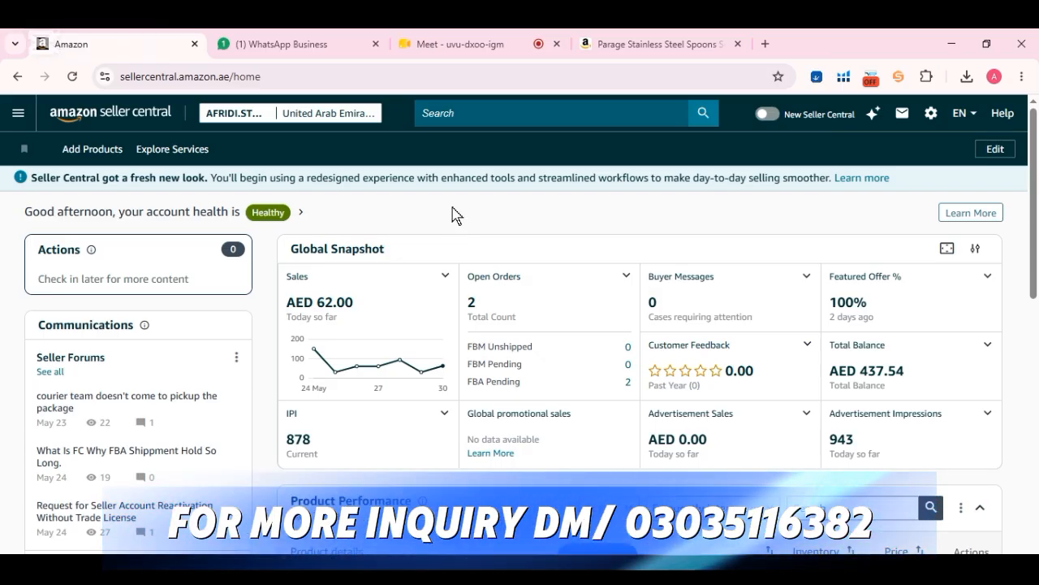
- Look over the Parage Stainless Steel Spoons listing, then return to the Amazon.ae search results for steel spoon
{"action": "left_click", "coordinate": [658, 45]}
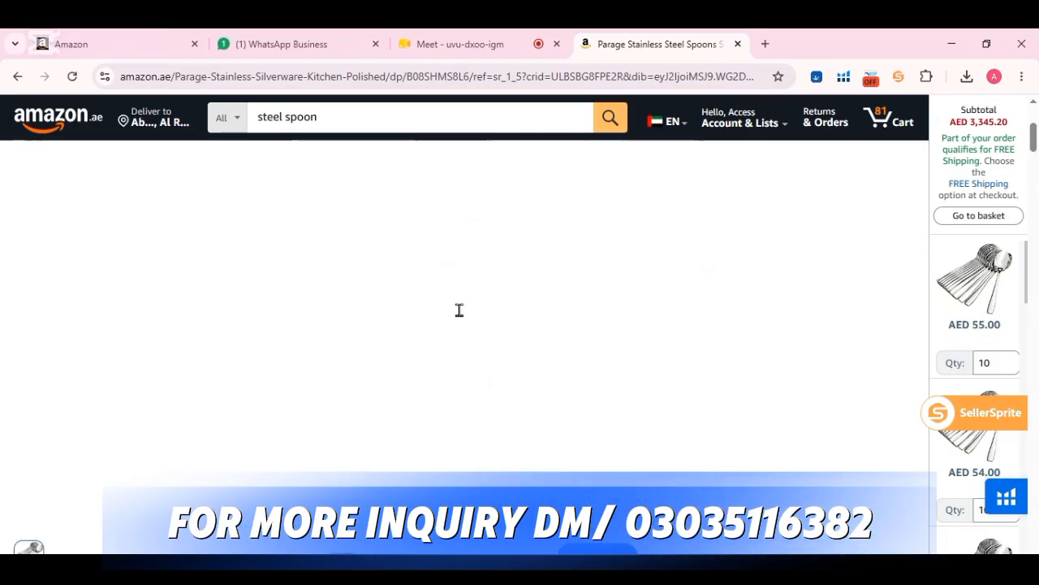
{"action": "scroll", "coordinate": [461, 317], "scroll_direction": "down", "scroll_amount": 10}
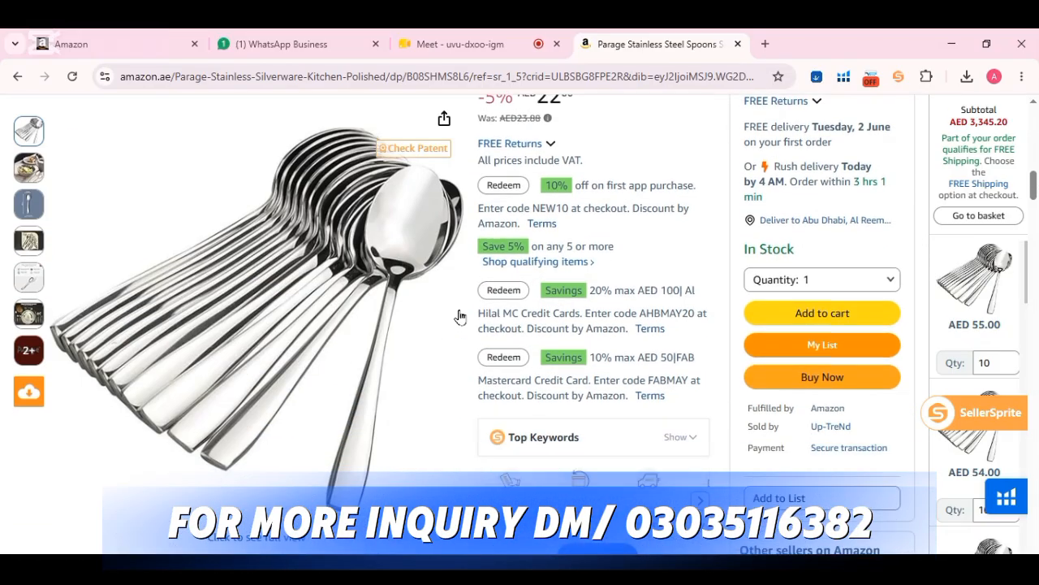
{"action": "scroll", "coordinate": [460, 317], "scroll_direction": "up", "scroll_amount": 11}
{"action": "scroll", "coordinate": [459, 317], "scroll_direction": "up", "scroll_amount": 2}
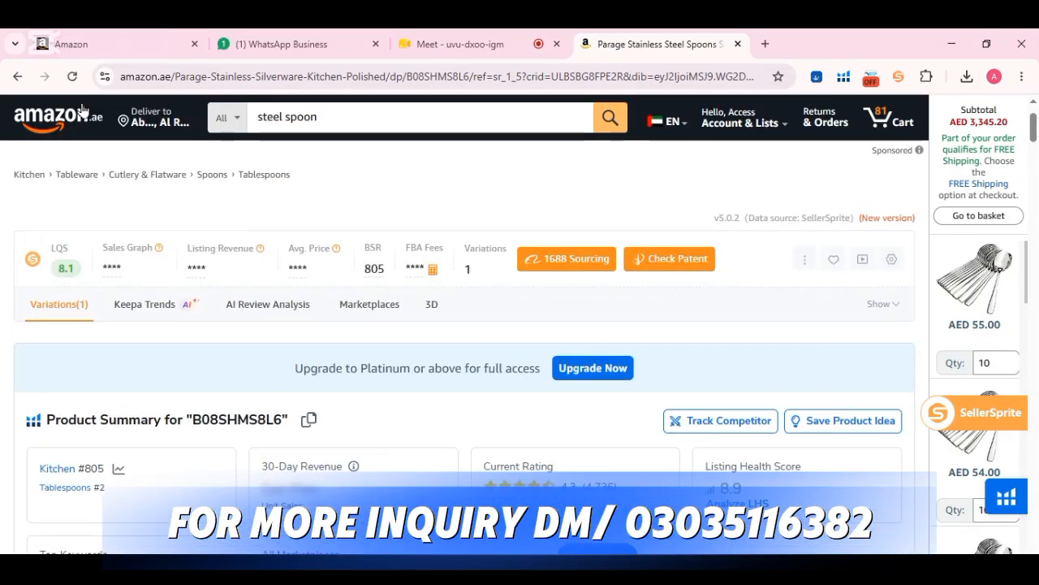
{"action": "left_click", "coordinate": [16, 77]}
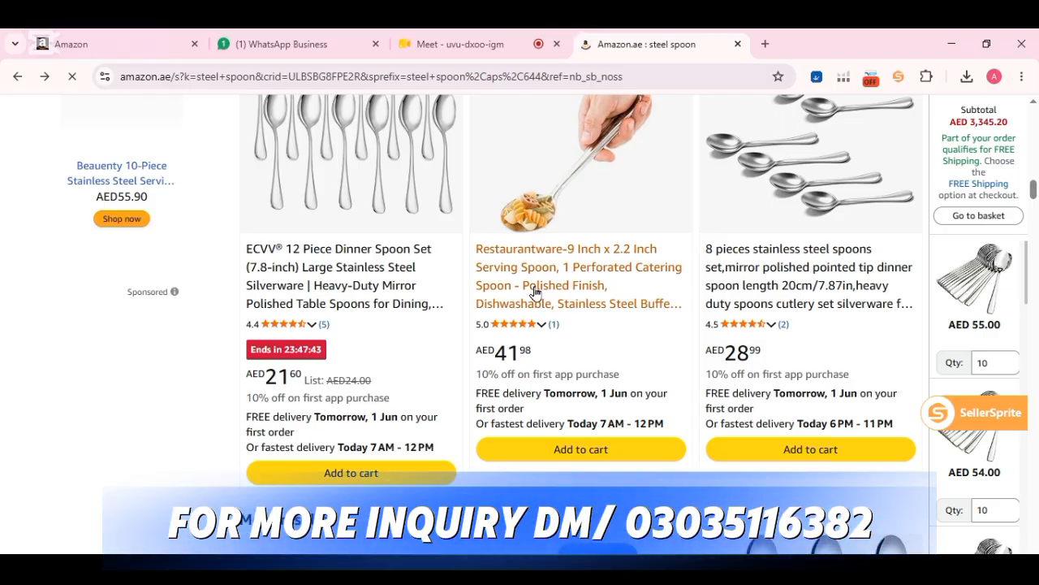
- Look through the steel spoon search results, comparing organic listings under More results with the sponsored products placed among them
{"action": "scroll", "coordinate": [515, 335], "scroll_direction": "up", "scroll_amount": 4}
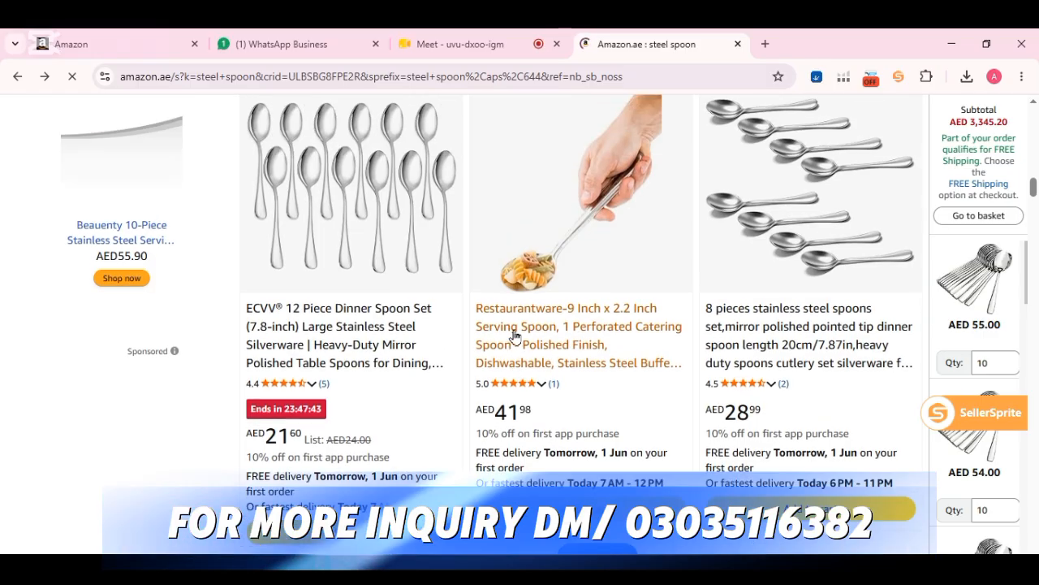
{"action": "scroll", "coordinate": [515, 336], "scroll_direction": "down", "scroll_amount": 4}
{"action": "scroll", "coordinate": [515, 336], "scroll_direction": "down", "scroll_amount": 8}
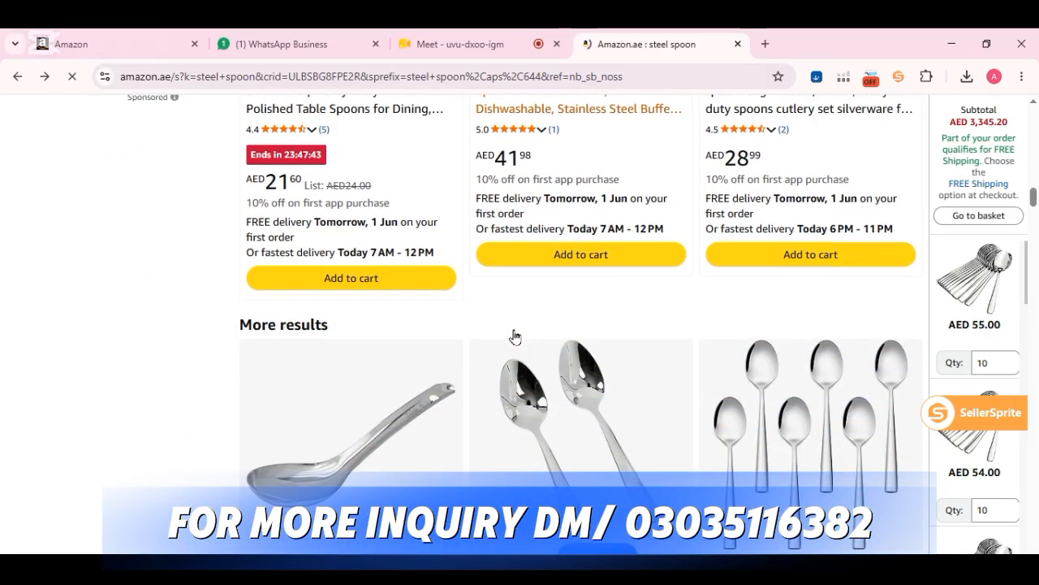
{"action": "scroll", "coordinate": [515, 335], "scroll_direction": "down", "scroll_amount": 5}
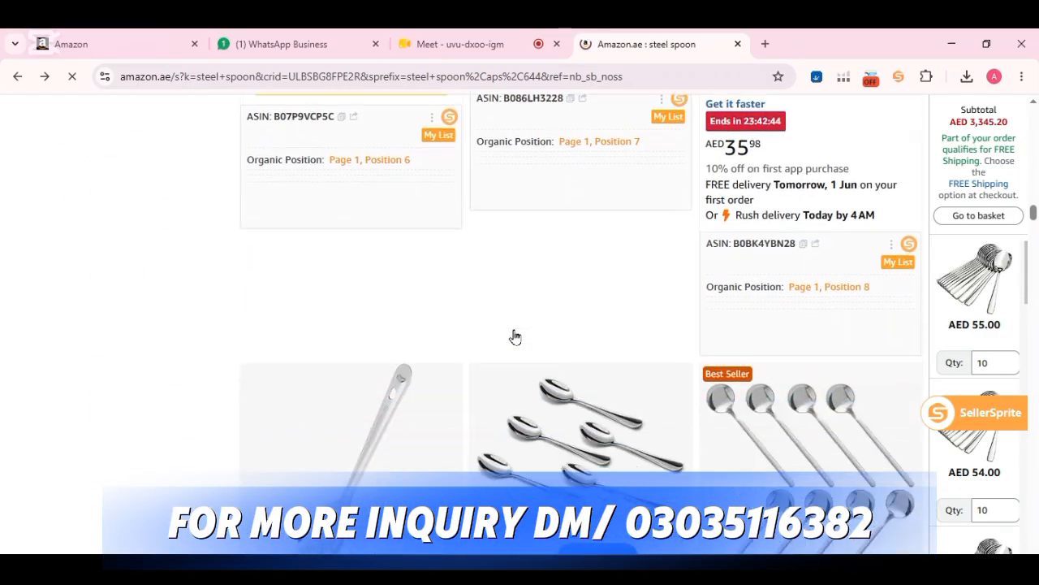
{"action": "scroll", "coordinate": [515, 336], "scroll_direction": "down", "scroll_amount": 10}
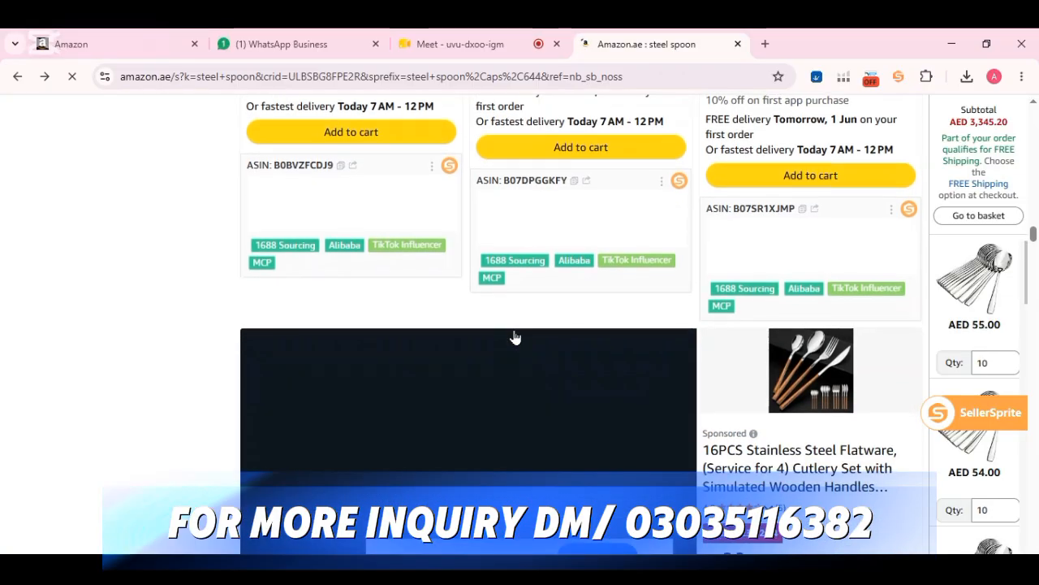
{"action": "scroll", "coordinate": [515, 335], "scroll_direction": "down", "scroll_amount": 5}
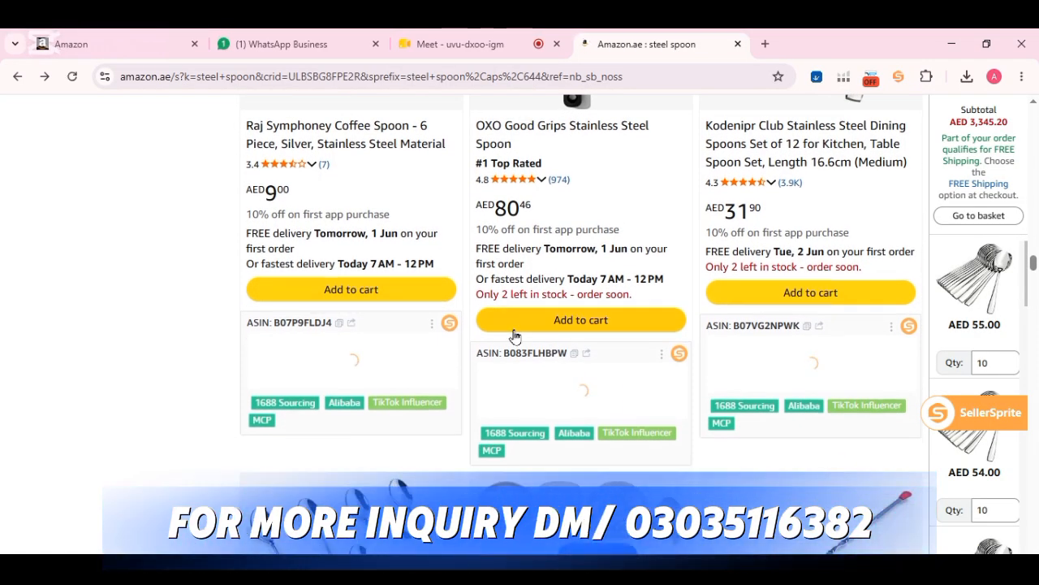
{"action": "scroll", "coordinate": [515, 336], "scroll_direction": "up", "scroll_amount": 2}
{"action": "scroll", "coordinate": [515, 335], "scroll_direction": "down", "scroll_amount": 3}
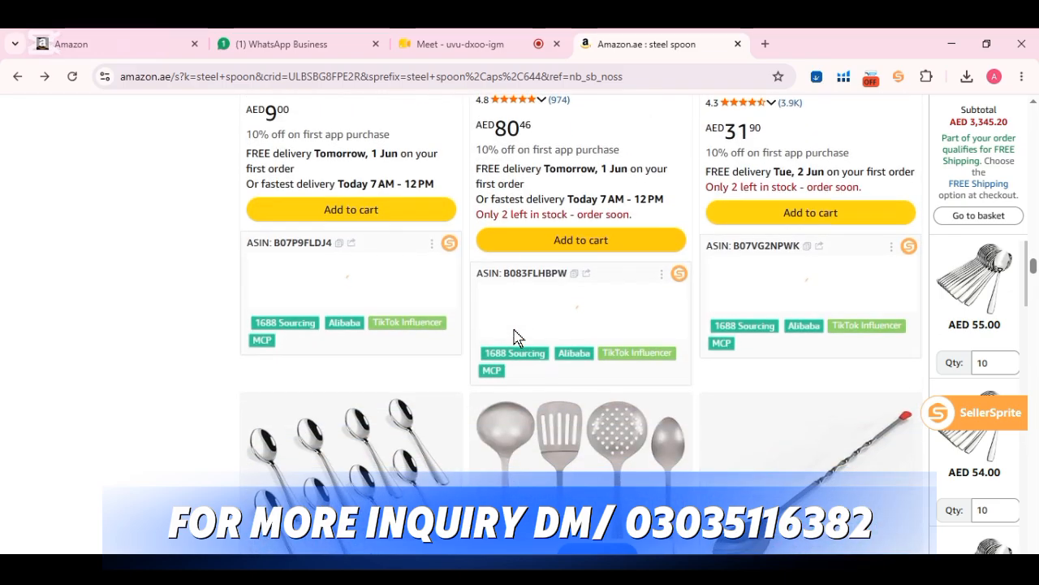
{"action": "scroll", "coordinate": [515, 335], "scroll_direction": "down", "scroll_amount": 3}
{"action": "scroll", "coordinate": [514, 337], "scroll_direction": "down", "scroll_amount": 2}
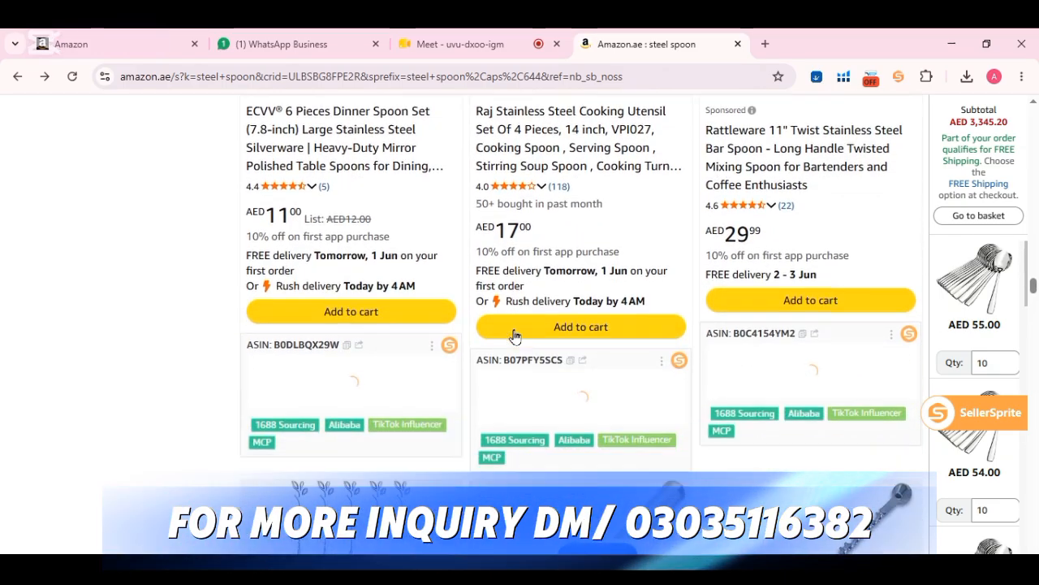
{"action": "scroll", "coordinate": [514, 337], "scroll_direction": "up", "scroll_amount": 2}
{"action": "scroll", "coordinate": [514, 337], "scroll_direction": "down", "scroll_amount": 2}
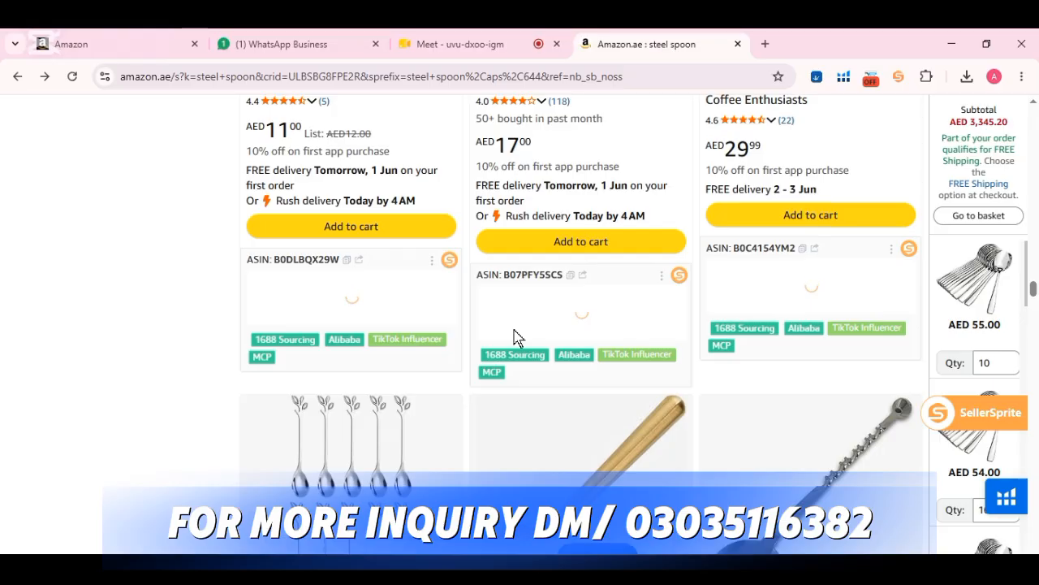
{"action": "scroll", "coordinate": [517, 337], "scroll_direction": "down", "scroll_amount": 1}
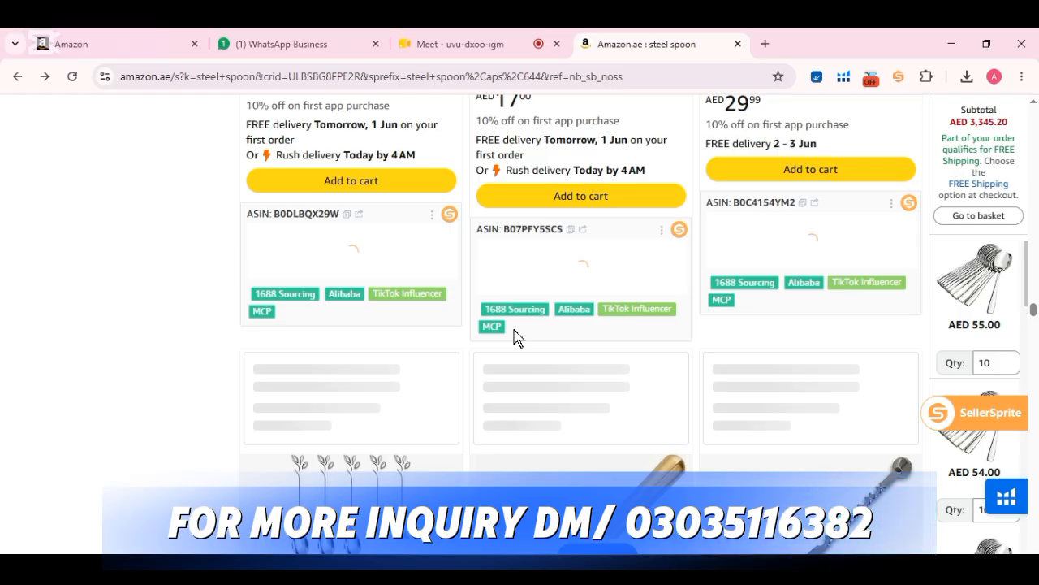
- Go back up the search results to the Raj float spoon, Royalford tea spoon and Otto Koning teaspoon listings
{"action": "scroll", "coordinate": [516, 337], "scroll_direction": "up", "scroll_amount": 7}
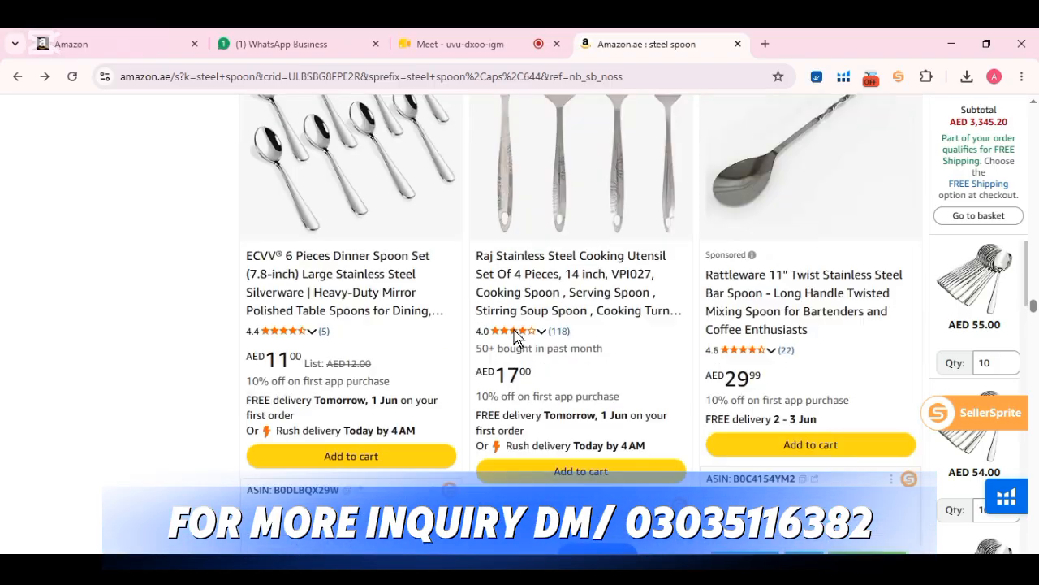
{"action": "scroll", "coordinate": [518, 338], "scroll_direction": "up", "scroll_amount": 16}
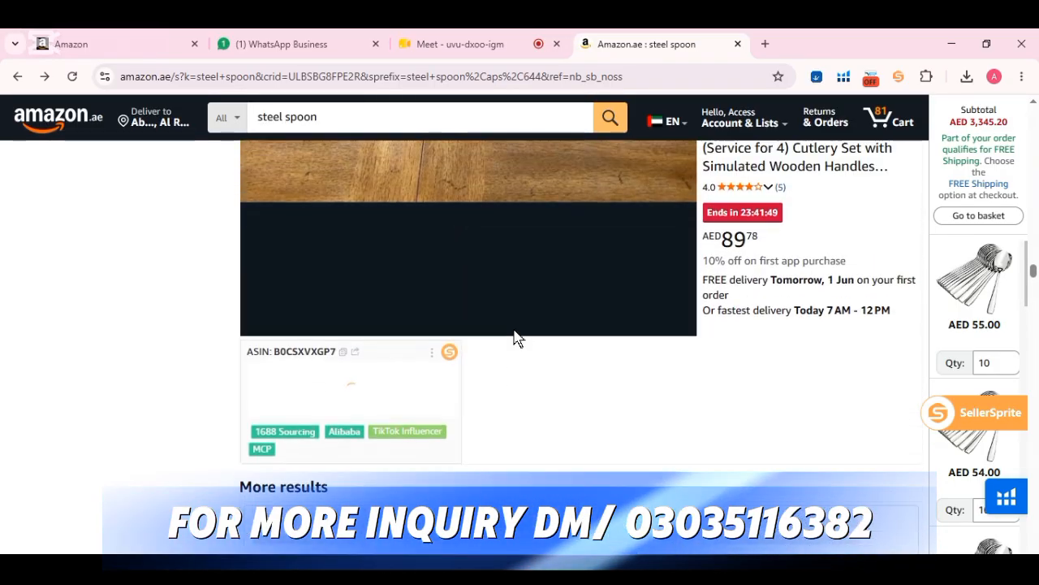
{"action": "scroll", "coordinate": [518, 338], "scroll_direction": "down", "scroll_amount": 1}
{"action": "scroll", "coordinate": [518, 338], "scroll_direction": "down", "scroll_amount": 10}
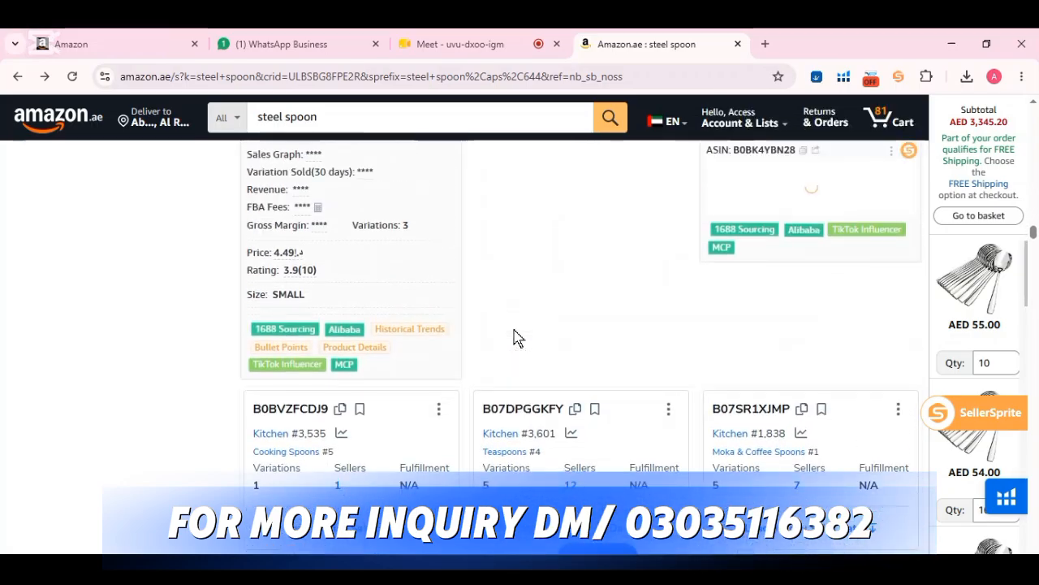
{"action": "scroll", "coordinate": [516, 338], "scroll_direction": "up", "scroll_amount": 2}
{"action": "scroll", "coordinate": [487, 325], "scroll_direction": "down", "scroll_amount": 2}
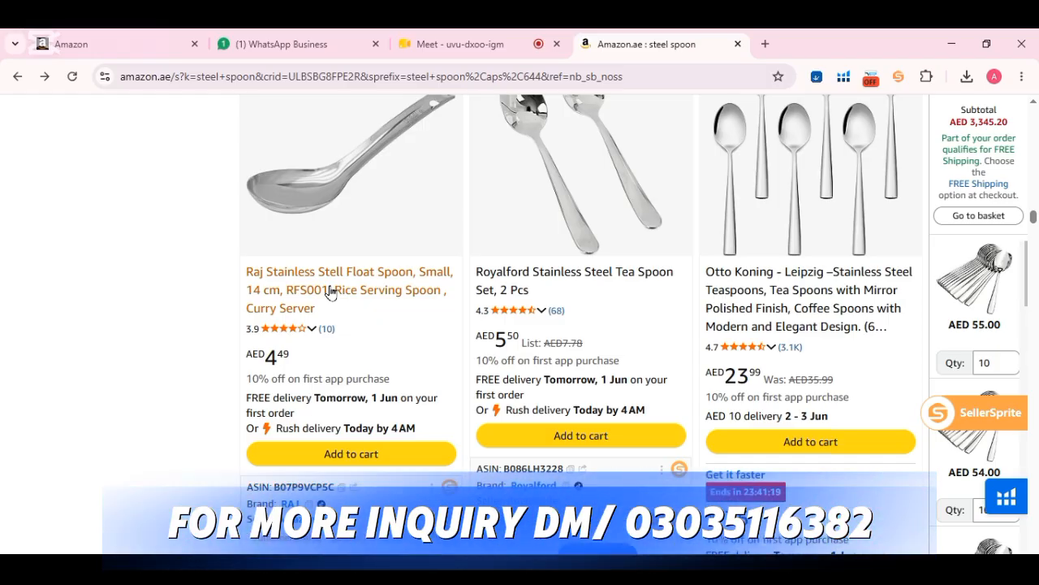
- Check today's Advertisement Impressions details on the Seller Central home page and open the campaign manager from them
{"action": "left_click", "coordinate": [131, 45]}
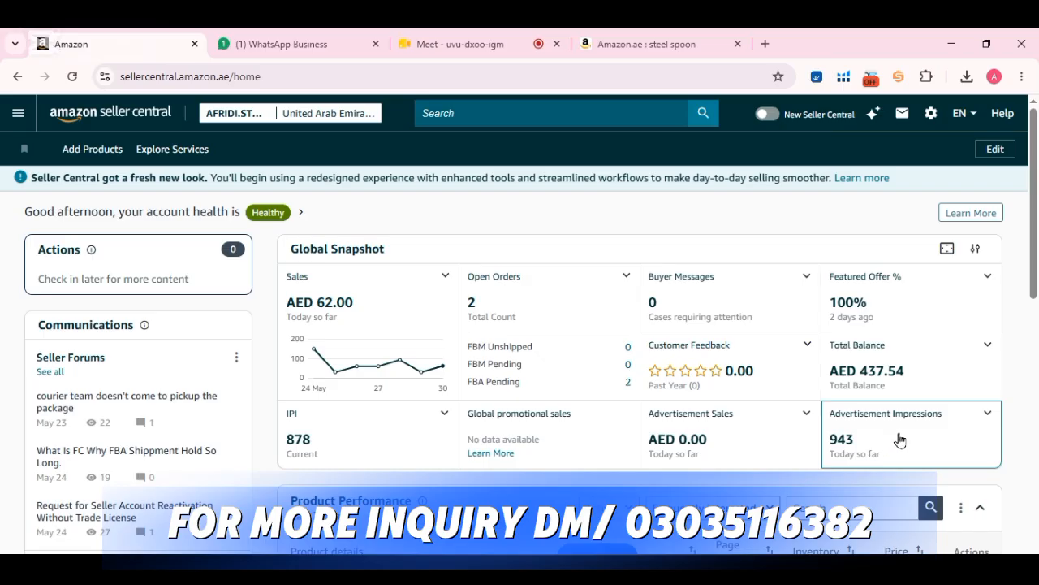
{"action": "left_click", "coordinate": [899, 436]}
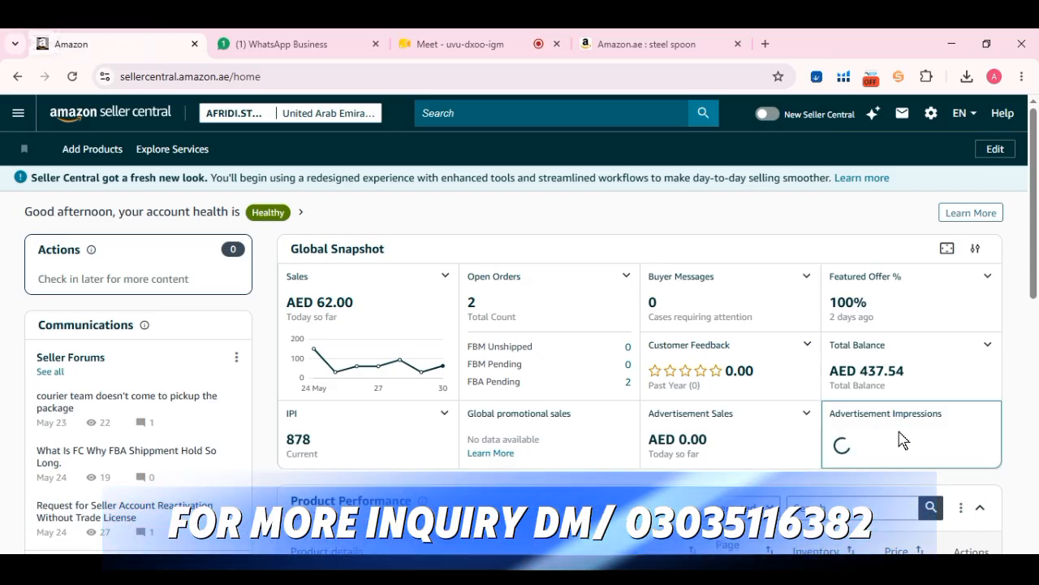
{"action": "scroll", "coordinate": [729, 418], "scroll_direction": "down", "scroll_amount": 4}
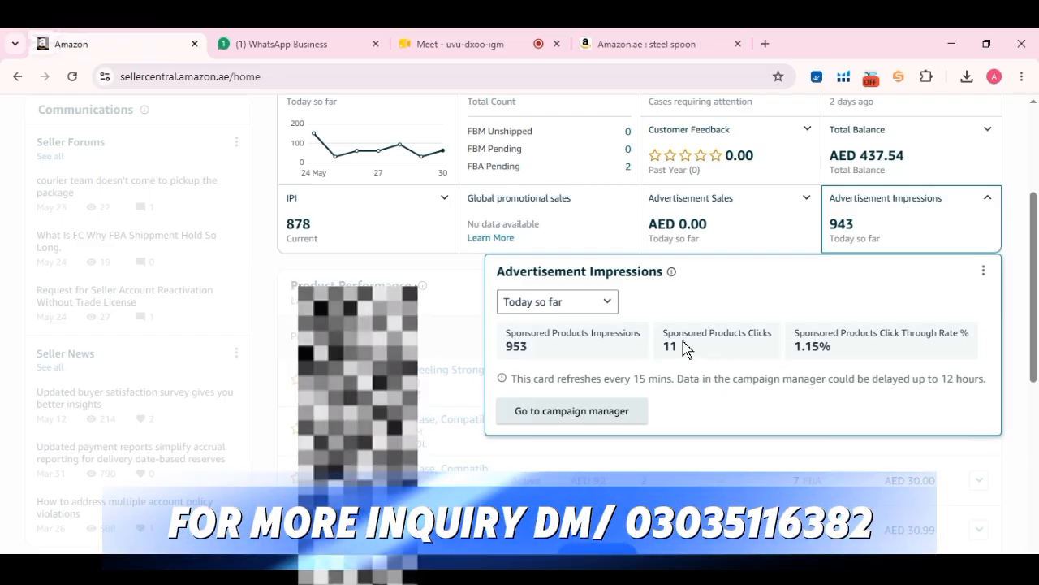
{"action": "left_click", "coordinate": [600, 411]}
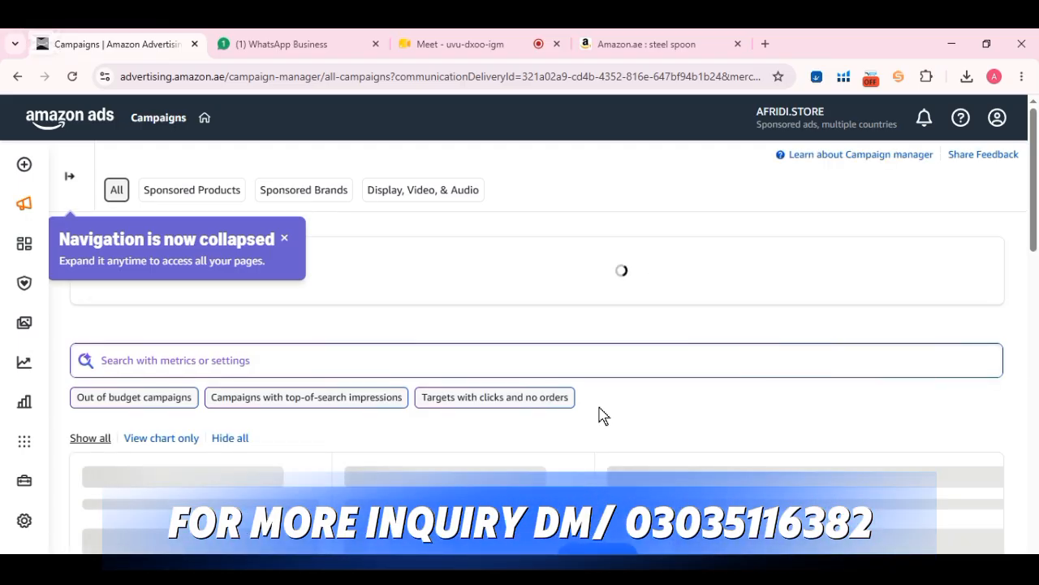
- Examine the Budget performance and Targeting performance summaries on the campaign manager's all-campaigns page
{"action": "scroll", "coordinate": [600, 415], "scroll_direction": "down", "scroll_amount": 3}
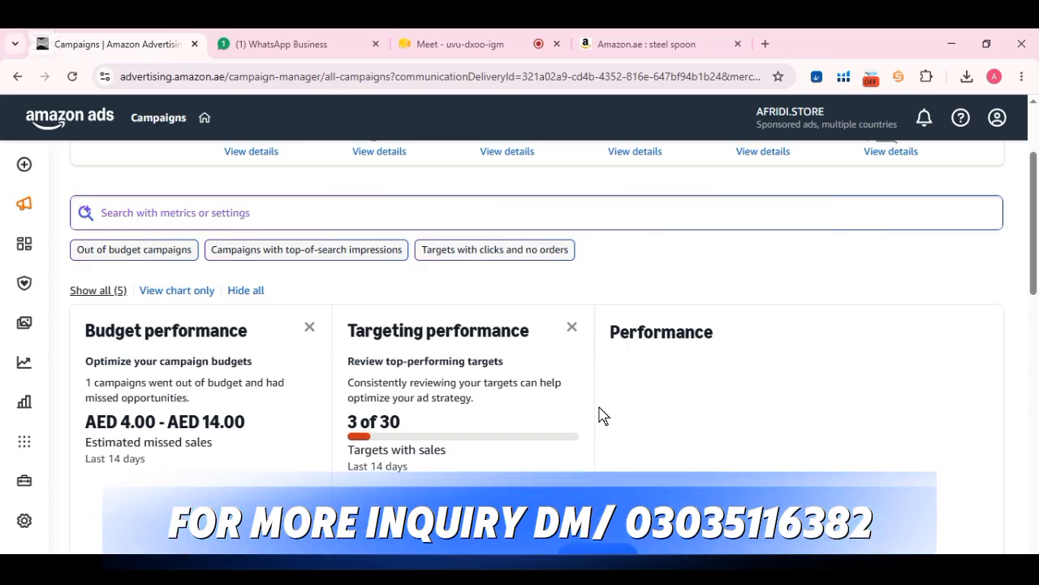
{"action": "scroll", "coordinate": [601, 414], "scroll_direction": "down", "scroll_amount": 3}
{"action": "scroll", "coordinate": [601, 414], "scroll_direction": "down", "scroll_amount": 4}
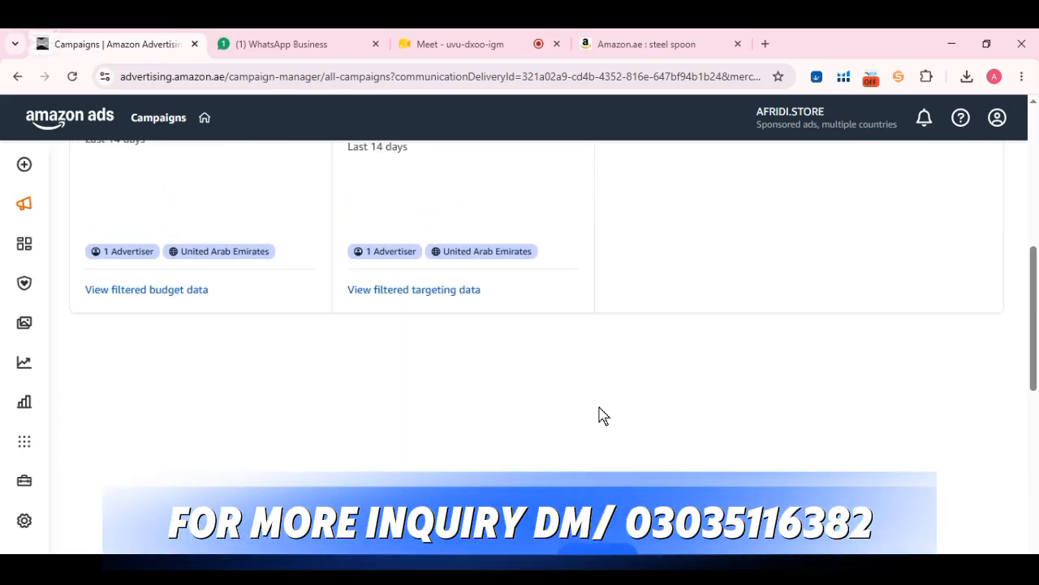
{"action": "scroll", "coordinate": [601, 414], "scroll_direction": "up", "scroll_amount": 2}
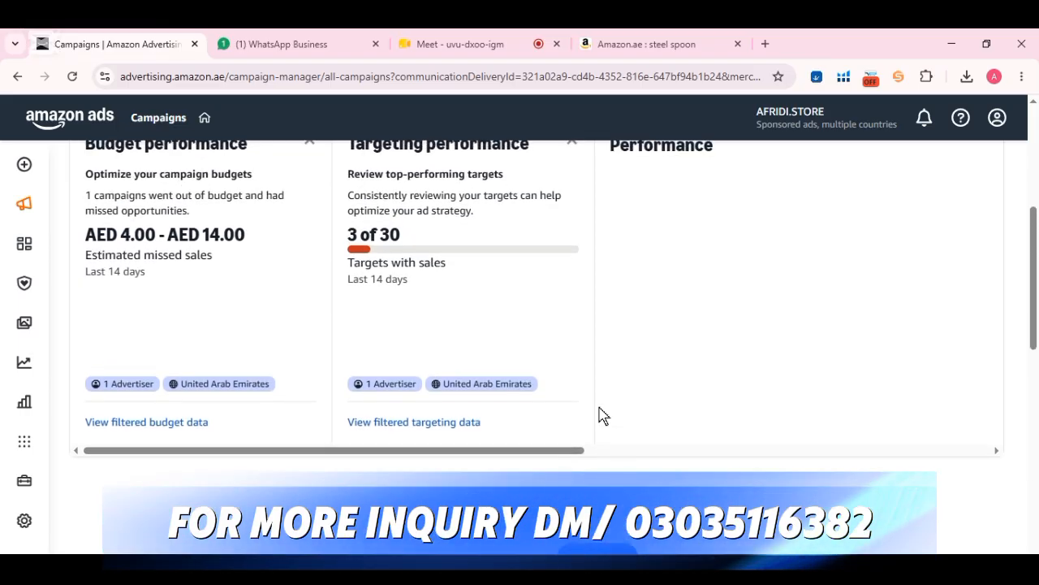